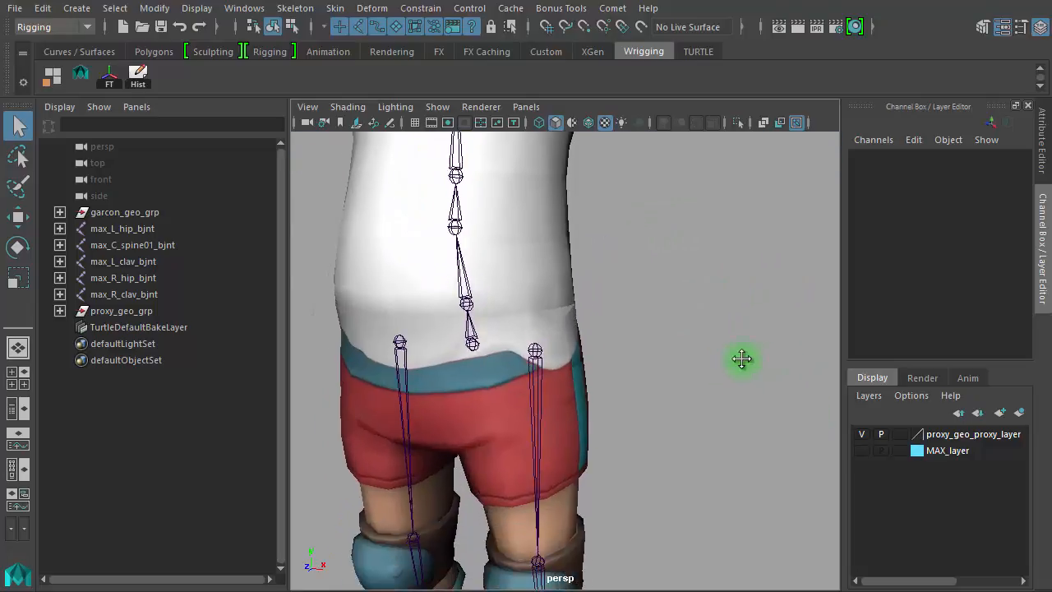
Step: Open the wireControllers shape library, widen its window, and create a Footprint controller curve from the character shapes
alt+middle_drag(745, 264, 664, 360)
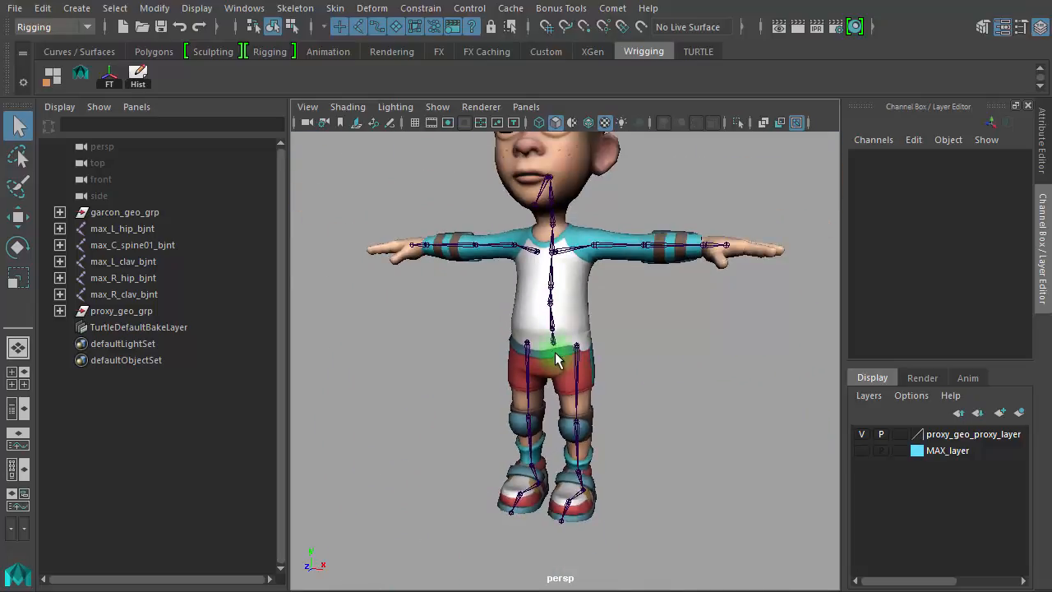
alt+middle_drag(631, 444, 634, 488)
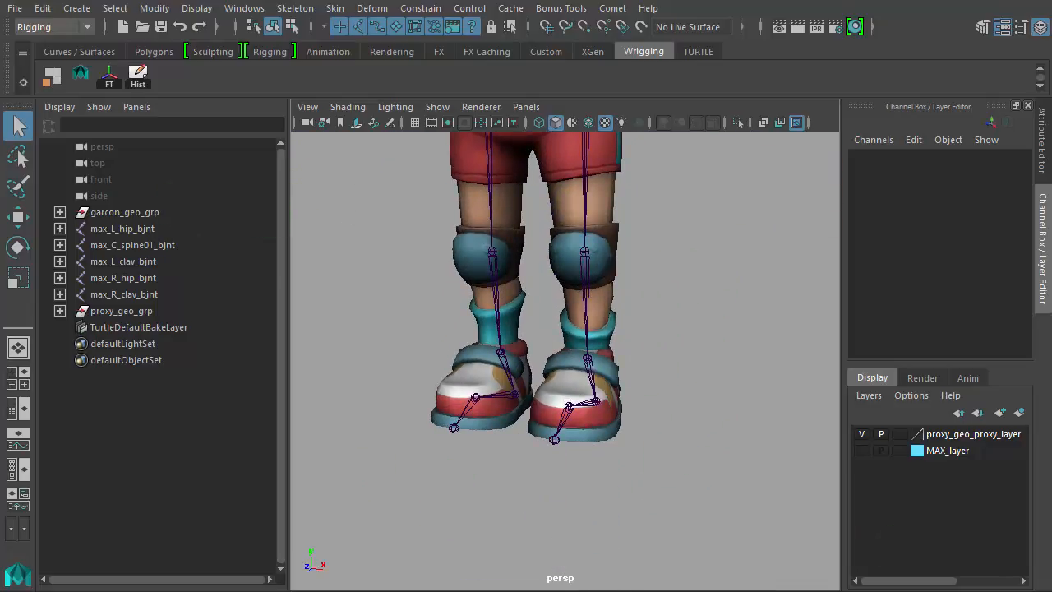
click(78, 75)
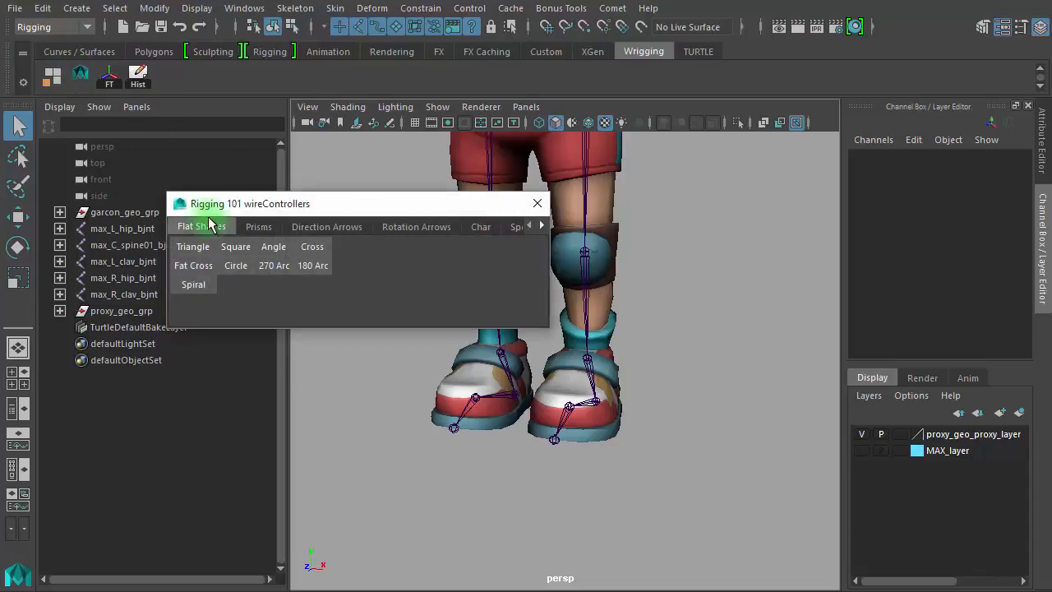
drag(342, 206, 394, 168)
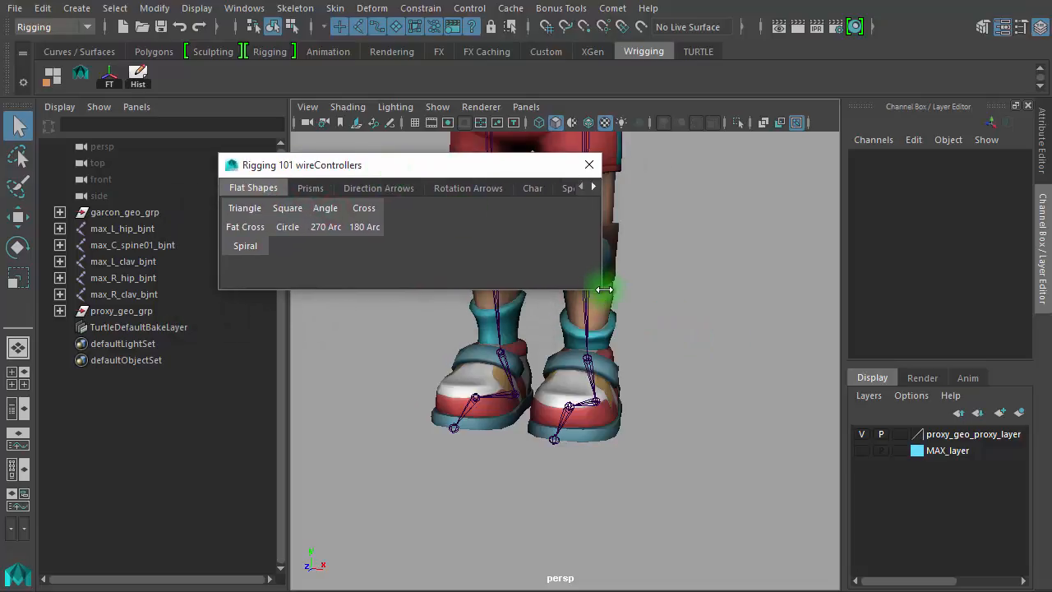
drag(602, 286, 827, 310)
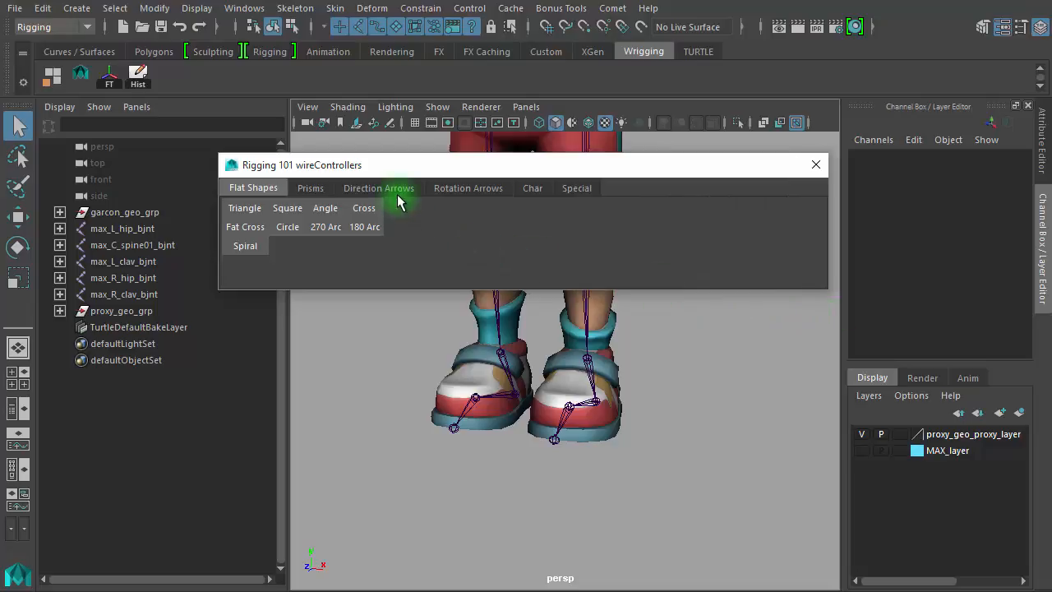
click(574, 189)
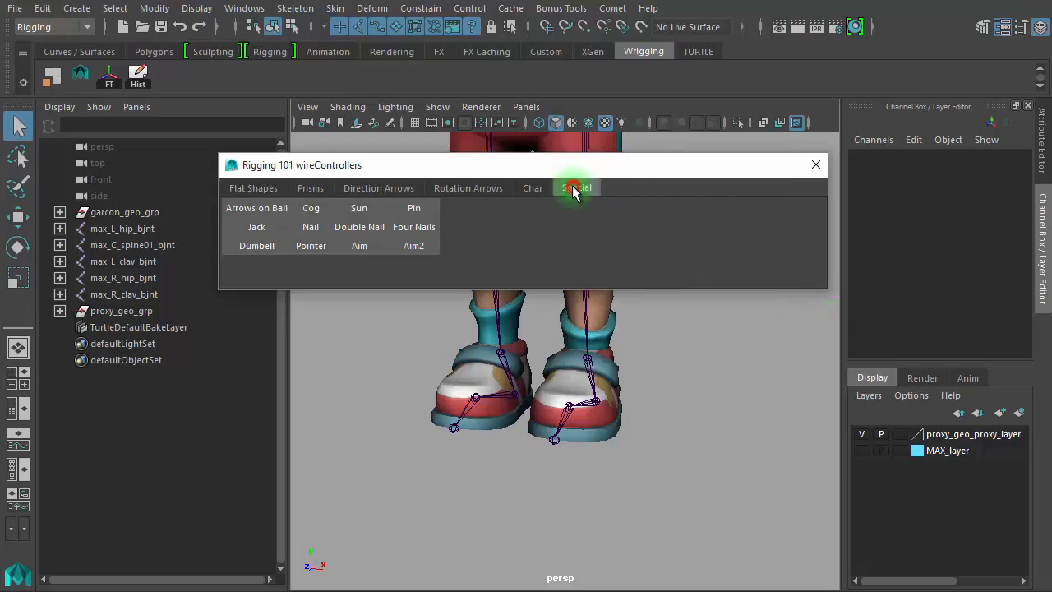
click(532, 187)
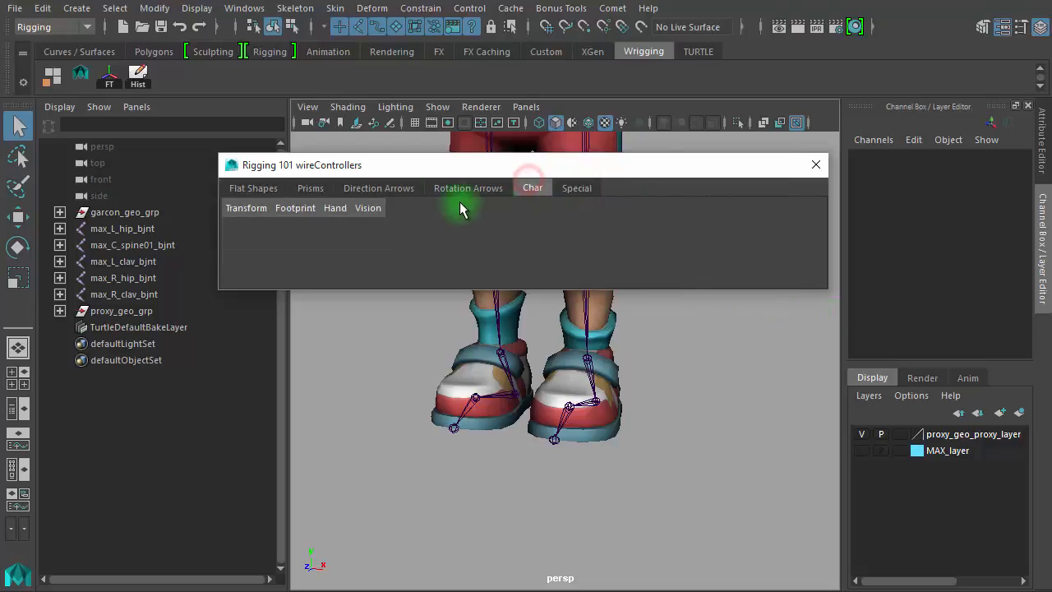
click(306, 216)
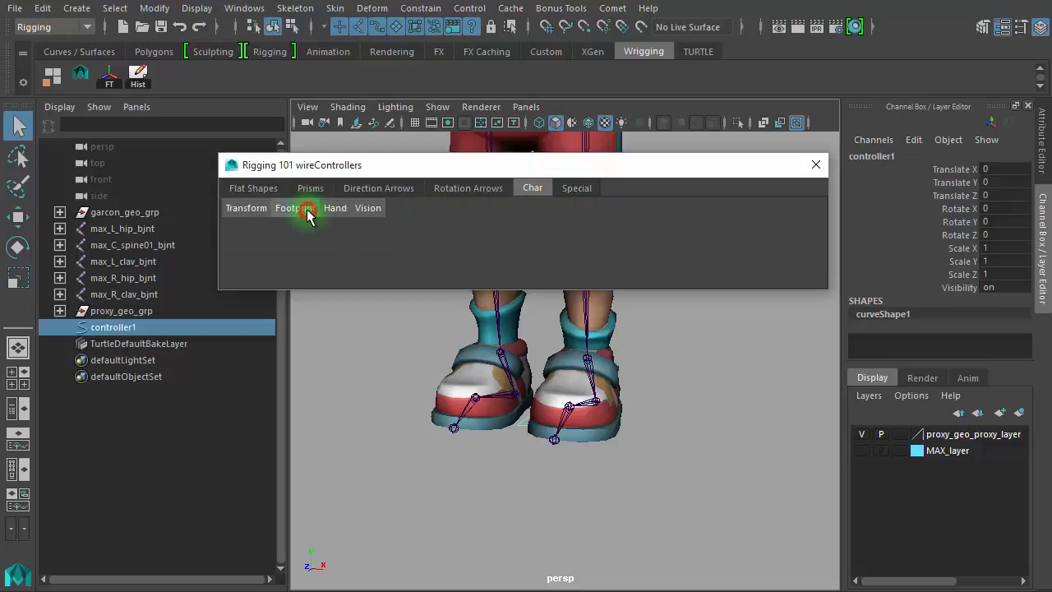
Step: Lower the footprint controller to about Y -8.691 below the feet and scale it uniformly to about 9.243
drag(418, 174, 943, 333)
scroll(639, 479, down, 5)
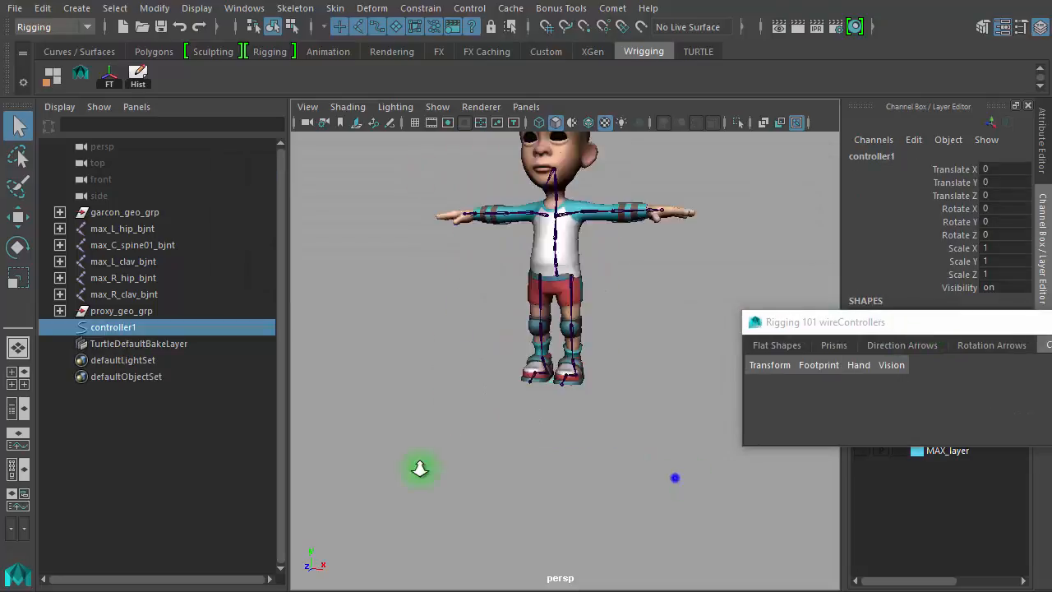
scroll(592, 477, up, 5)
key(w)
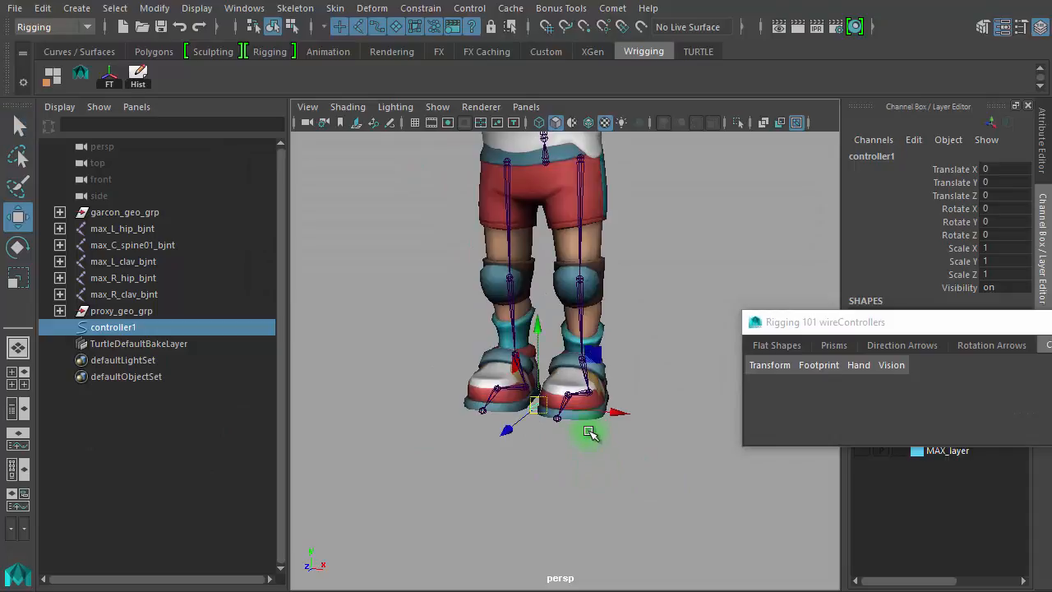
key(e)
key(w)
drag(539, 329, 658, 510)
key(r)
Step: Create a Four Fat direction-arrow controller and close the wireControllers window
drag(850, 312, 850, 226)
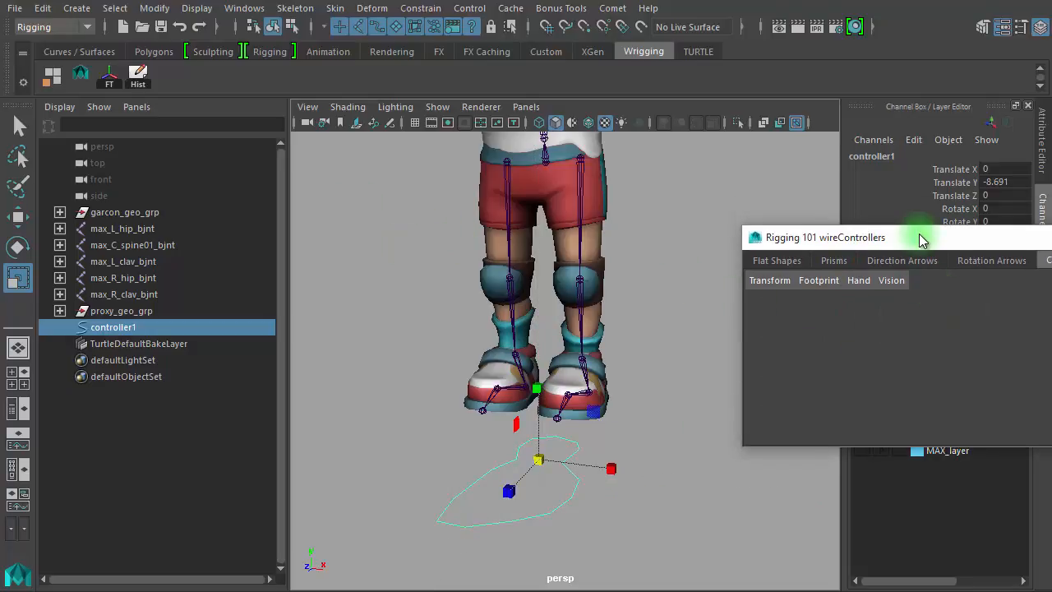
drag(921, 237, 365, 198)
click(362, 220)
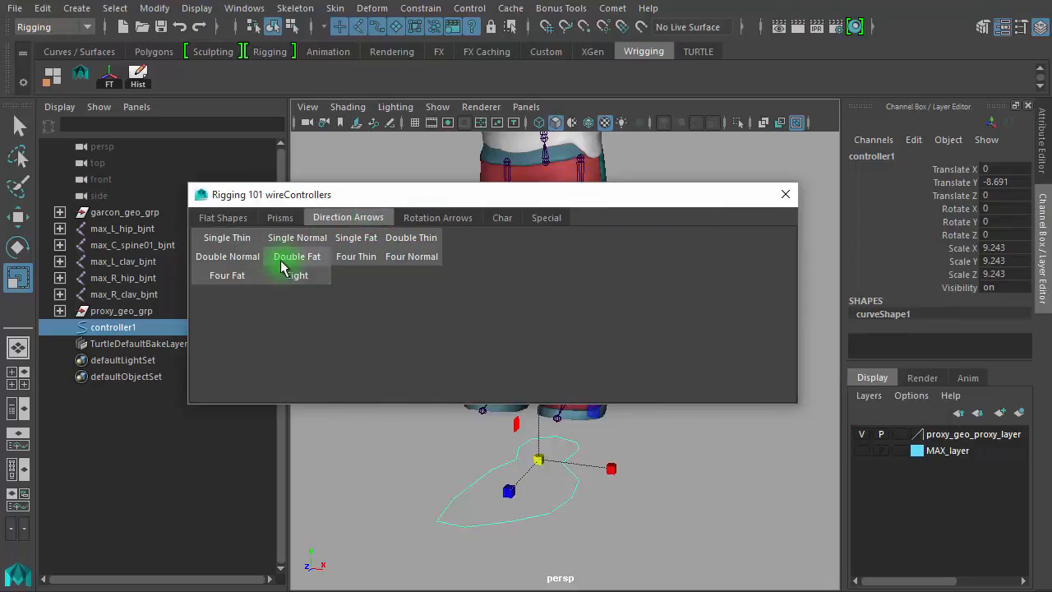
click(230, 278)
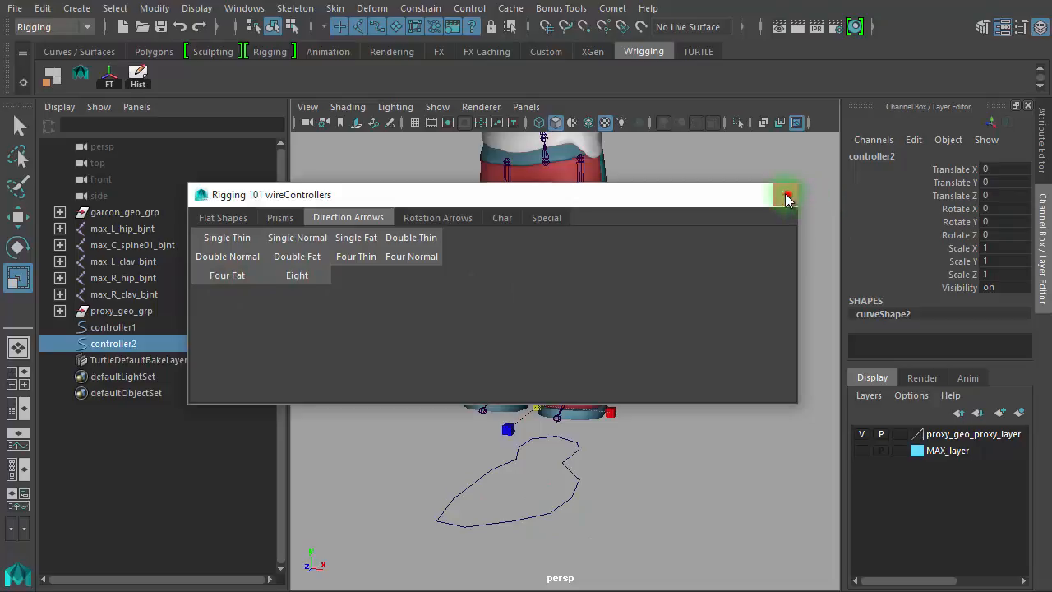
click(786, 196)
Step: Scale the four-way arrow controller uniformly to about 3.954 and move it forward to about Z 8.748
alt+drag(530, 501, 470, 505)
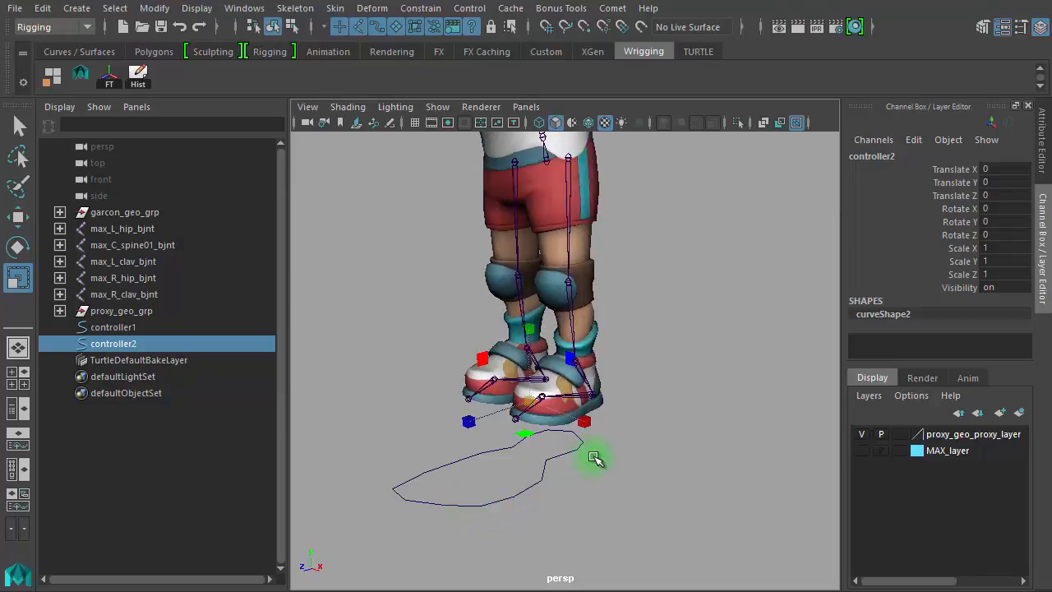
drag(528, 401, 559, 396)
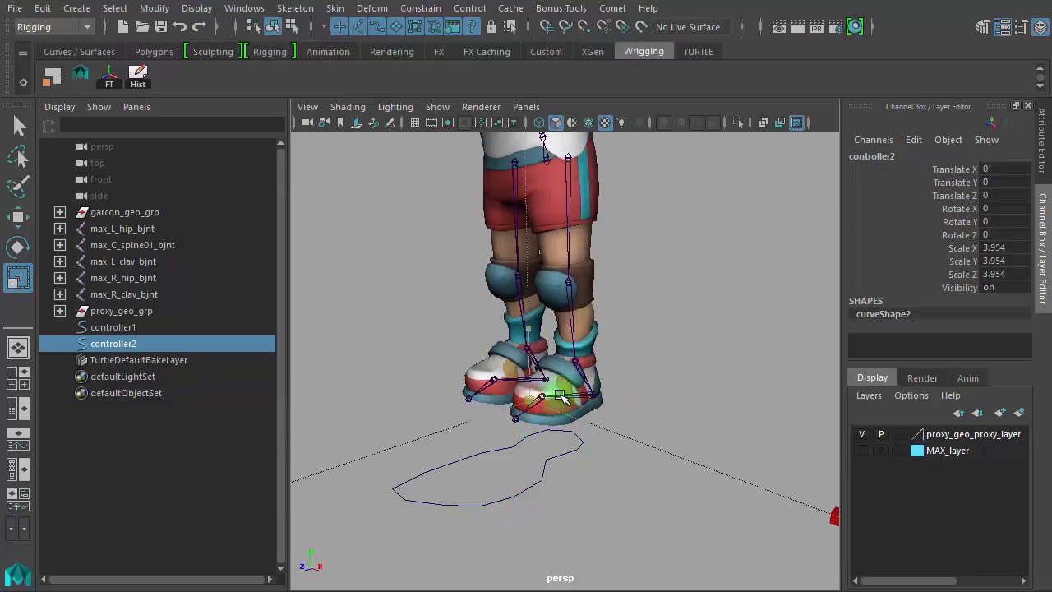
key(w)
drag(506, 419, 419, 438)
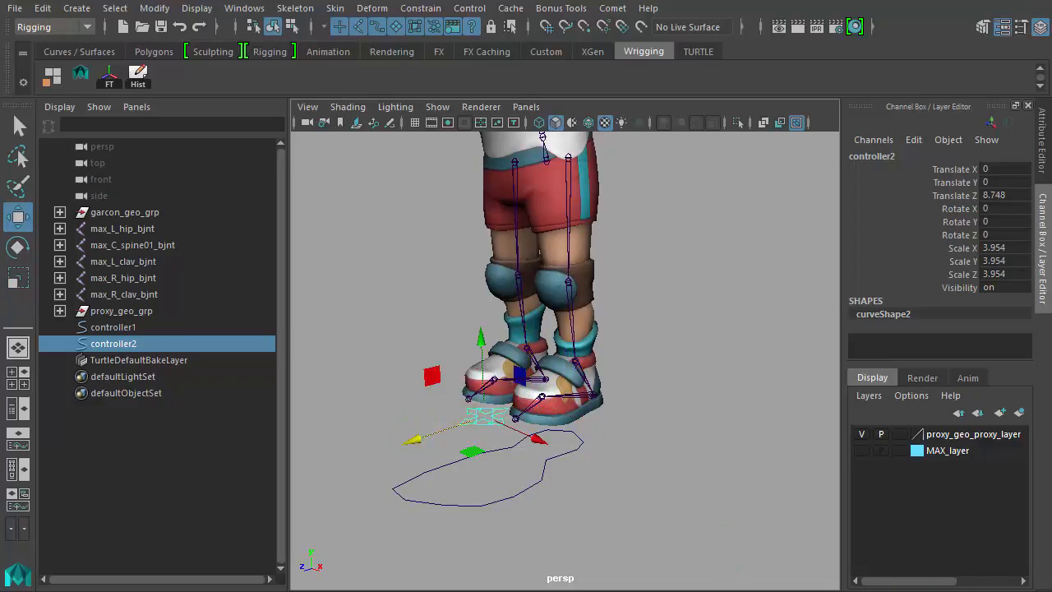
Step: With proxy_geo_proxy_layer hidden, raise the arrow controller to about Y 15.594 and rotate it 90 degrees in X
click(862, 434)
alt+drag(544, 383, 506, 401)
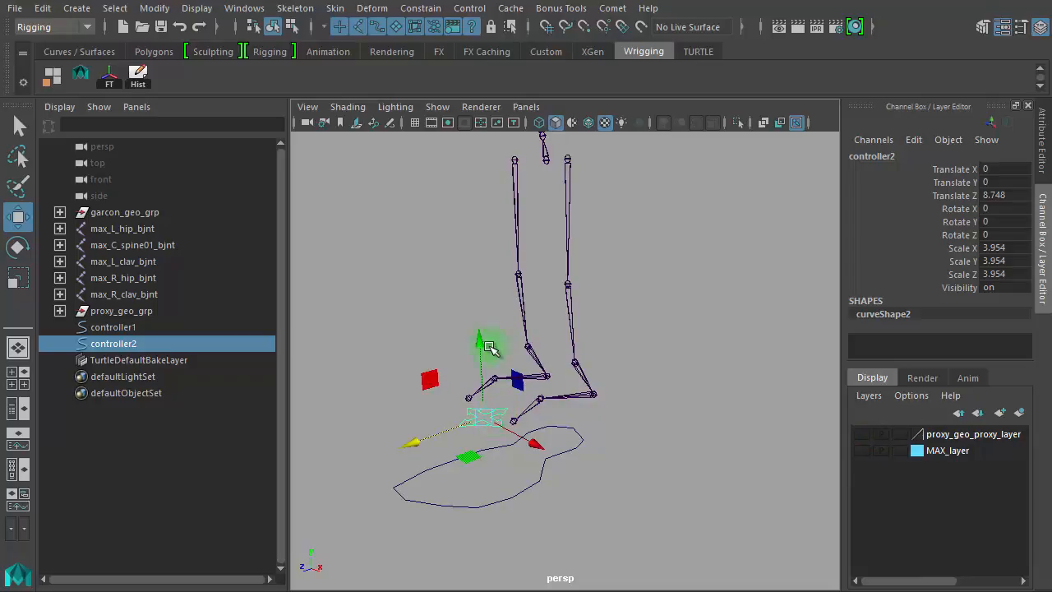
drag(483, 341, 465, 300)
key(e)
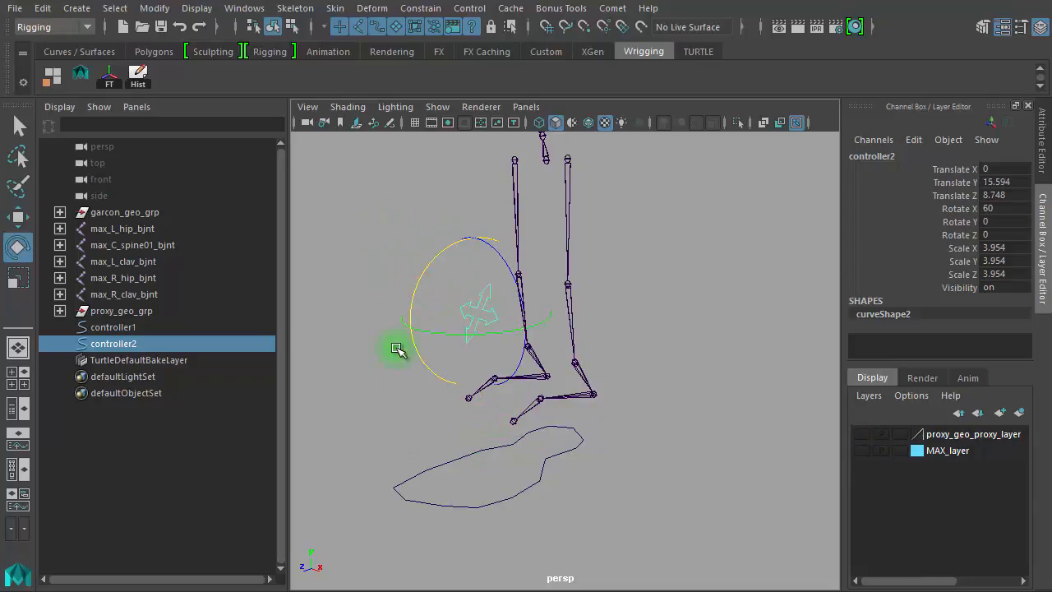
Step: Snap the arrow controller to the character's right knee joint and a duplicate of it to the left knee joint
key(w)
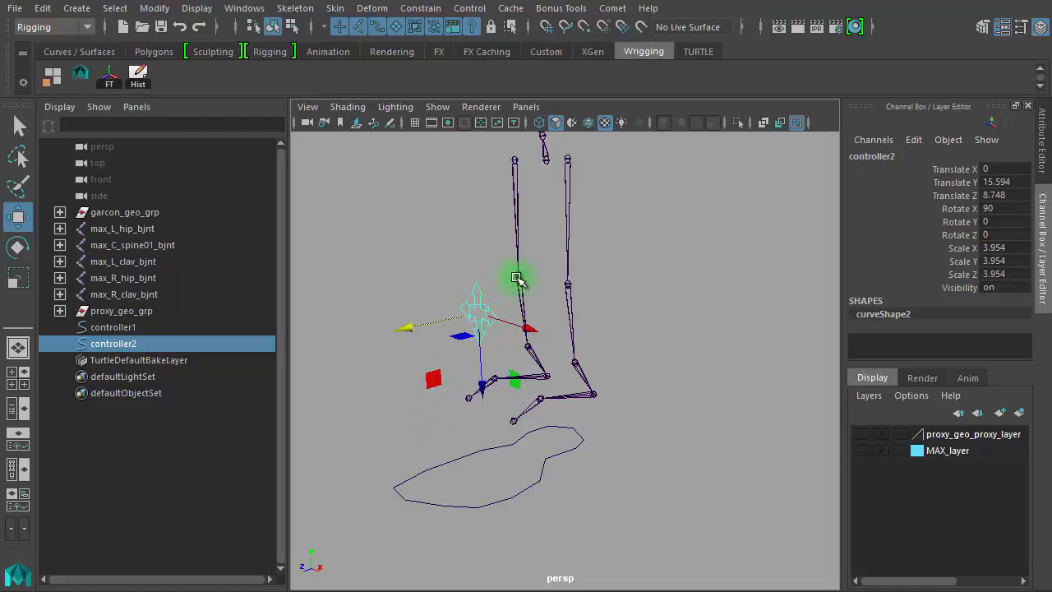
mouse_move(526, 278)
middle_down()
mouse_move(524, 298)
mouse_move(539, 302)
mouse_move(493, 298)
mouse_move(516, 281)
middle_up()
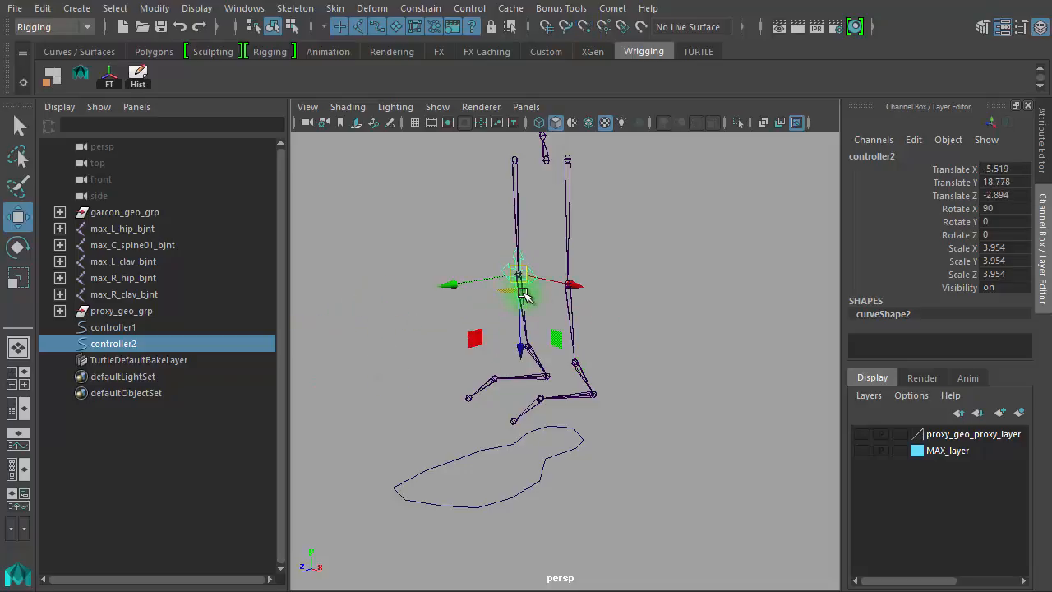
key(ctrl+d)
middle_drag(577, 309, 575, 305)
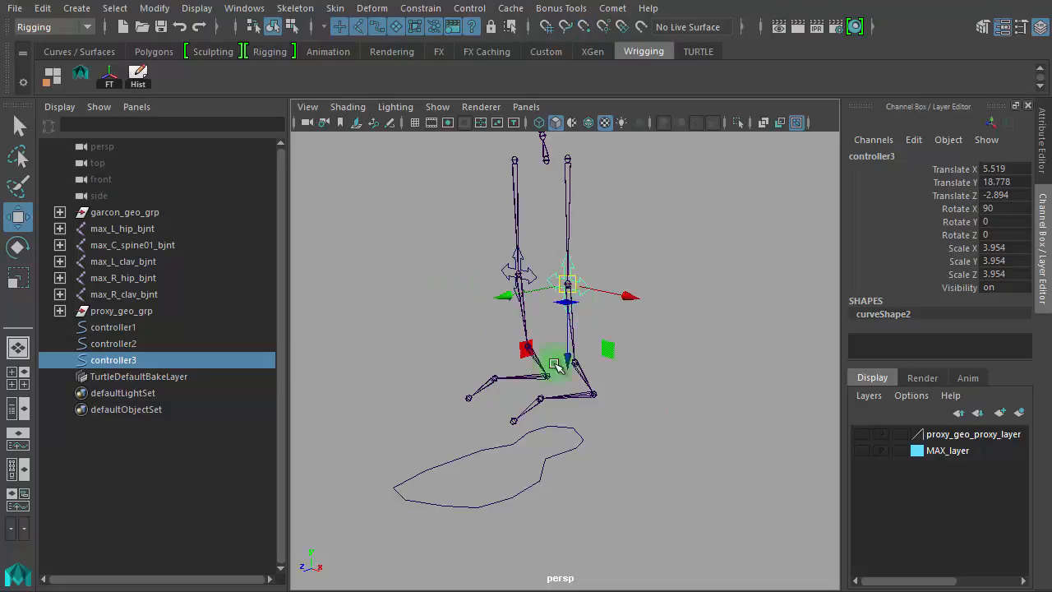
Step: Show MAX_layer and move both knee arrow controllers forward together to about Z 5.841, in front of the knees
shift+click(527, 274)
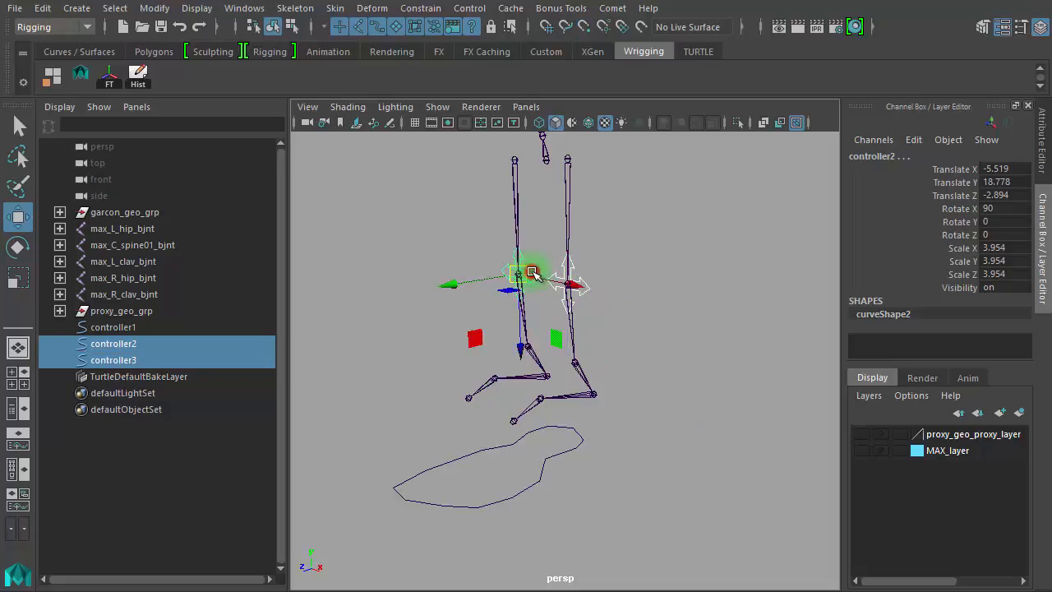
click(863, 451)
drag(453, 290, 403, 301)
alt+drag(539, 322, 445, 320)
alt+right_drag(461, 329, 657, 333)
alt+drag(535, 292, 611, 280)
alt+middle_drag(611, 280, 613, 355)
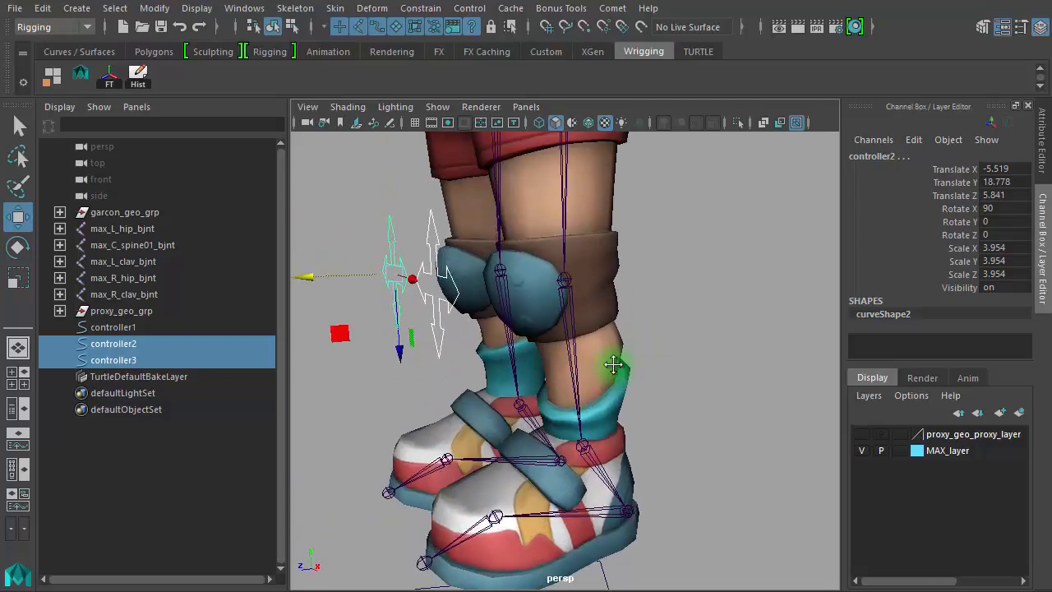
Step: Scale both knee controllers uniformly to about 2.101 and move them farther forward to about Z 7.104
key(r)
middle_drag(682, 309, 630, 371)
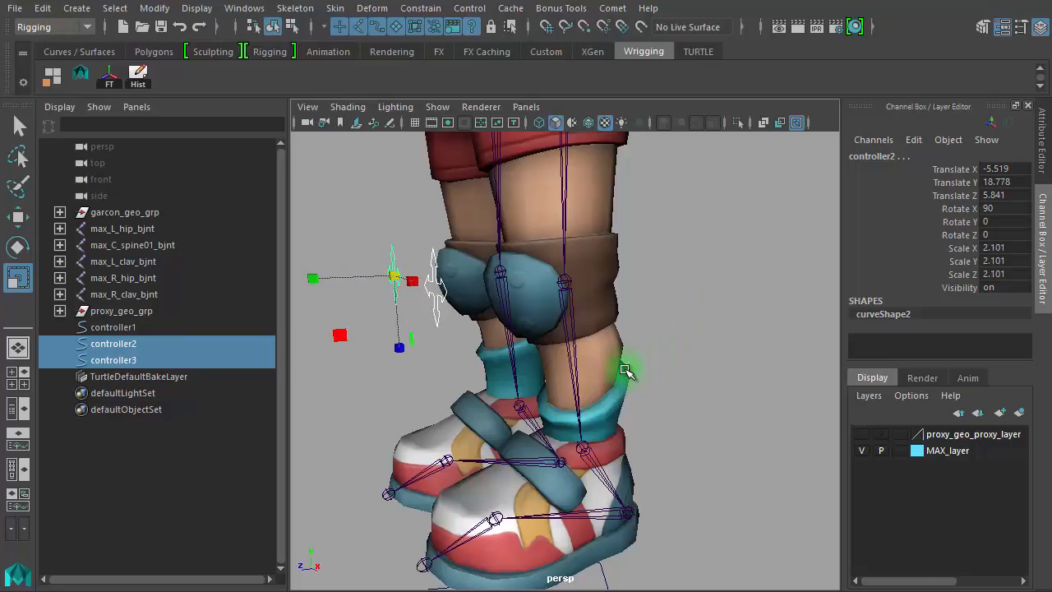
key(w)
drag(331, 279, 289, 284)
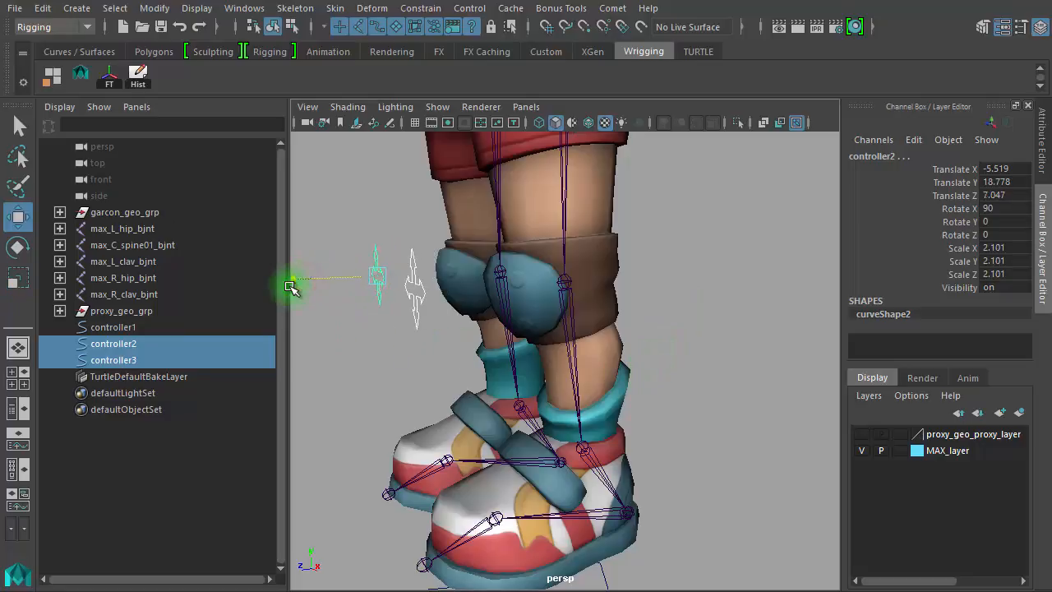
alt+drag(576, 328, 765, 350)
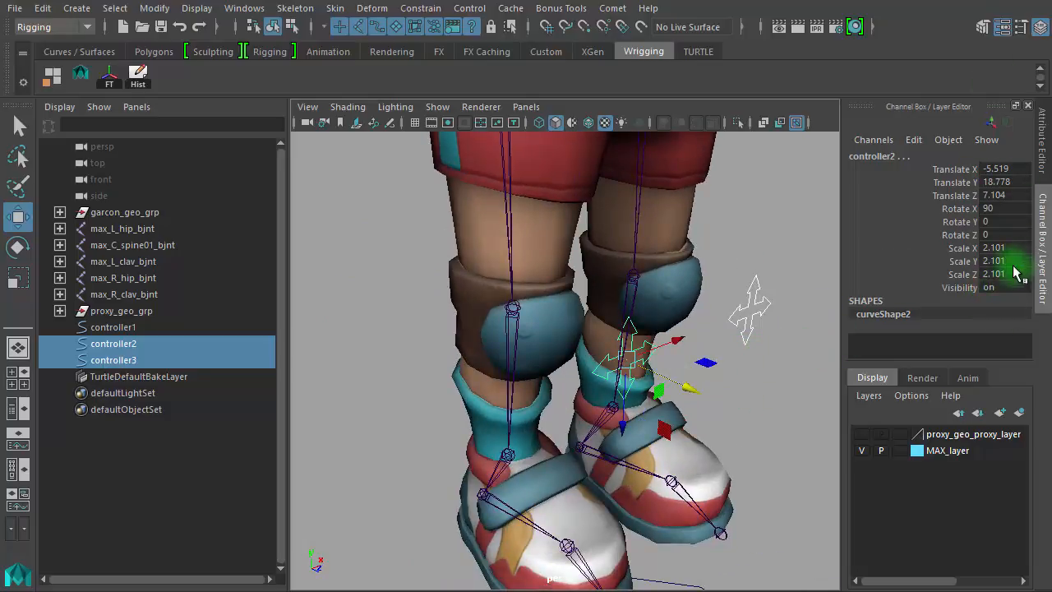
Step: Freeze the transformations of both knee controllers and deselect them
click(153, 8)
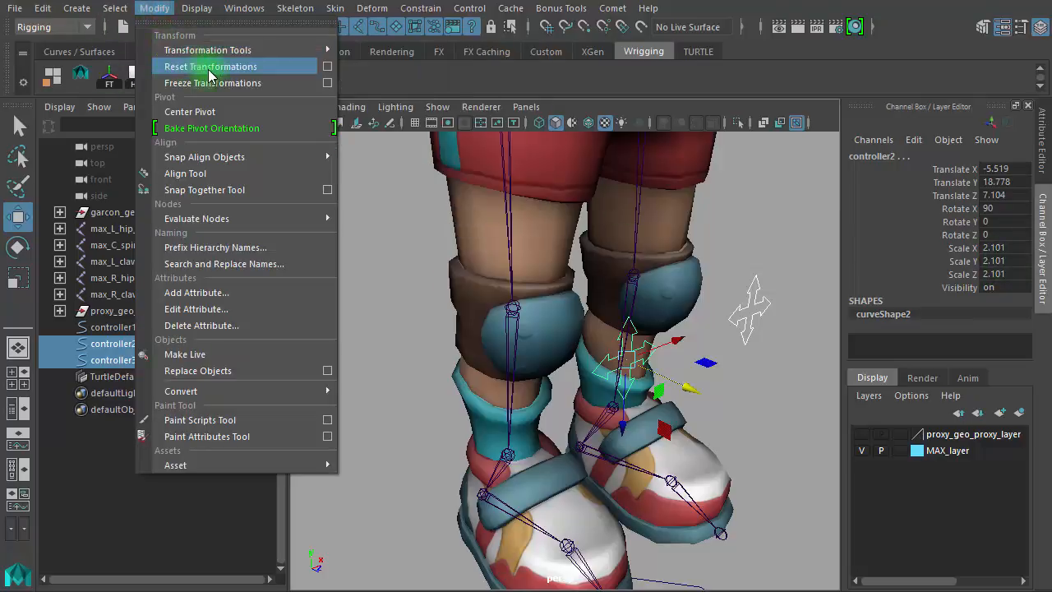
click(115, 84)
click(111, 79)
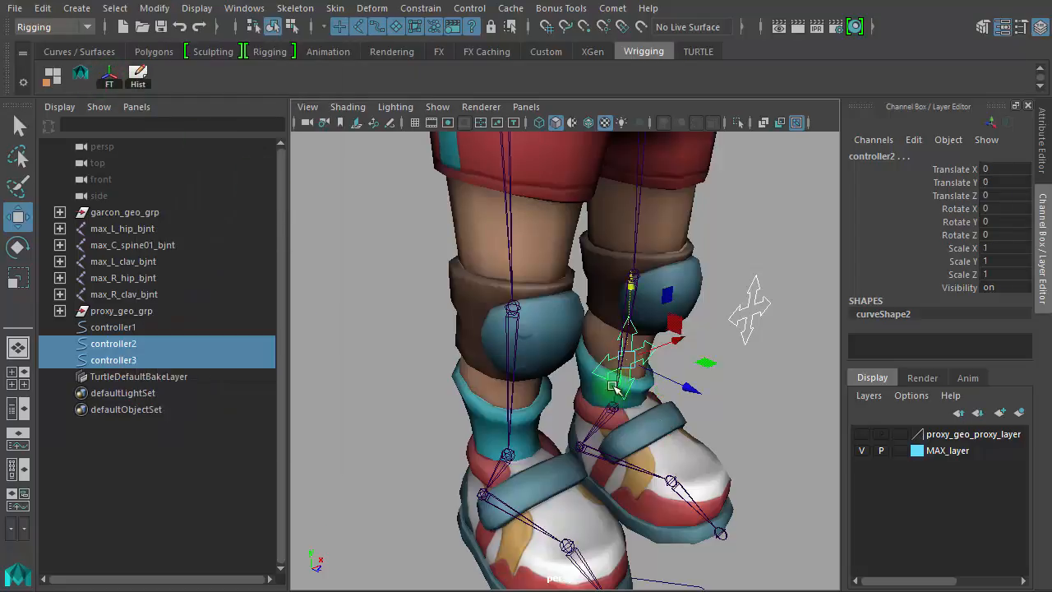
click(774, 344)
Step: Hide MAX_layer and snap the footprint controller onto the character's left ankle joint
alt+drag(776, 422, 697, 215)
alt+right_drag(723, 376, 613, 416)
click(622, 437)
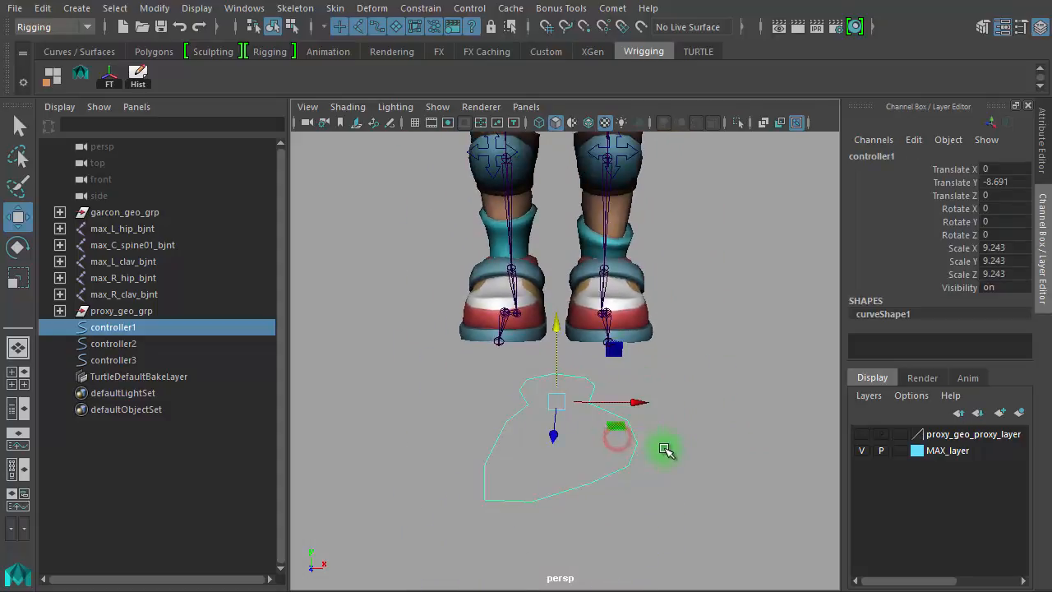
alt+right_drag(652, 448, 591, 450)
click(862, 451)
alt+drag(579, 398, 533, 323)
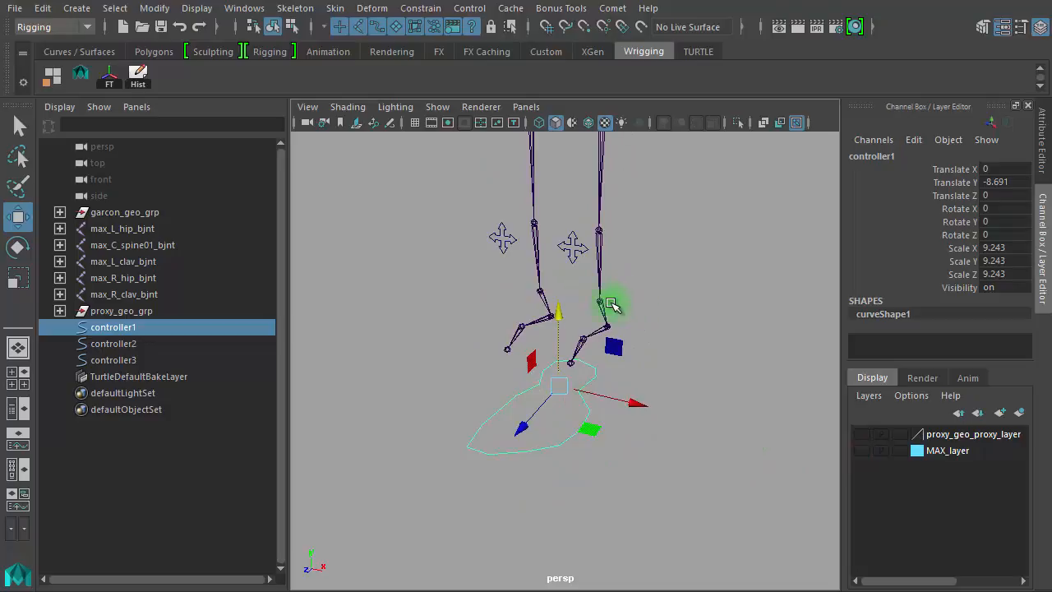
drag(549, 387, 507, 399)
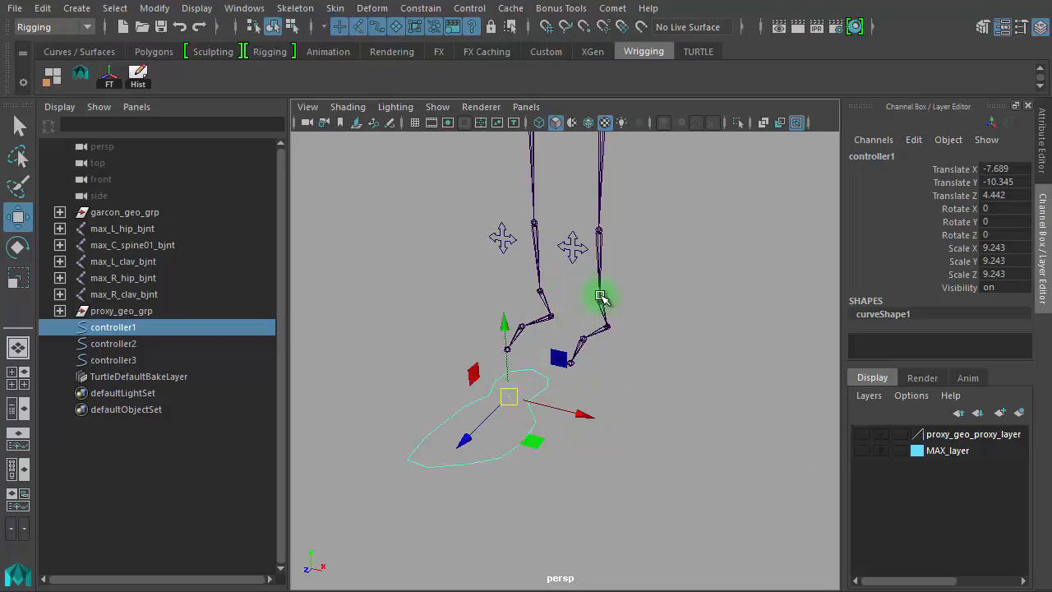
middle_drag(606, 272, 616, 312)
Step: With MAX_layer visible, lower the footprint controller to about Y -0.603 at the left sole and scale it uniformly to about 6.559
click(861, 450)
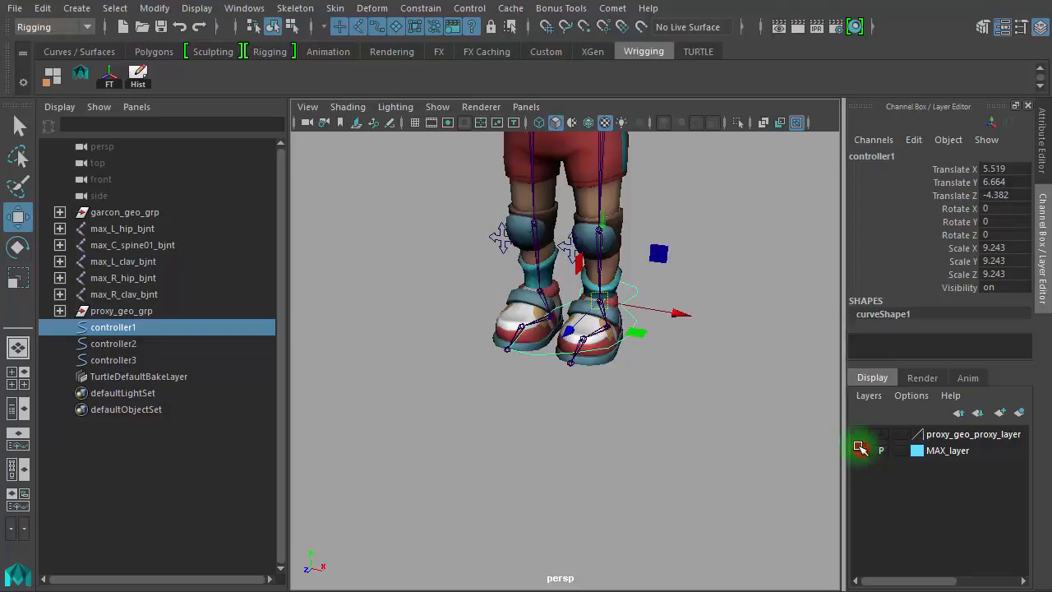
scroll(601, 260, up, 3)
alt+drag(601, 260, 784, 400)
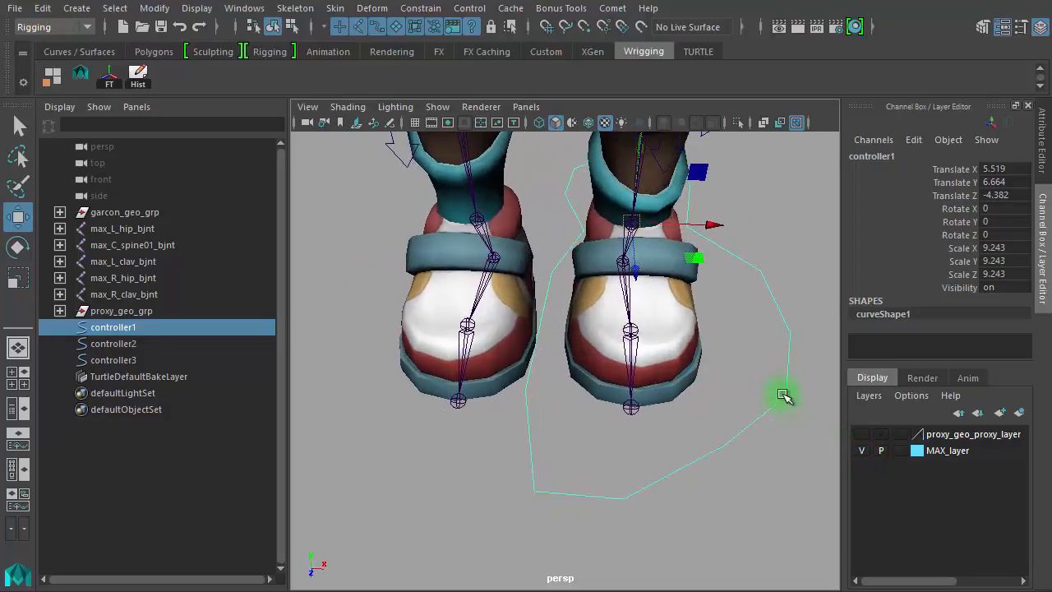
alt+drag(664, 169, 527, 176)
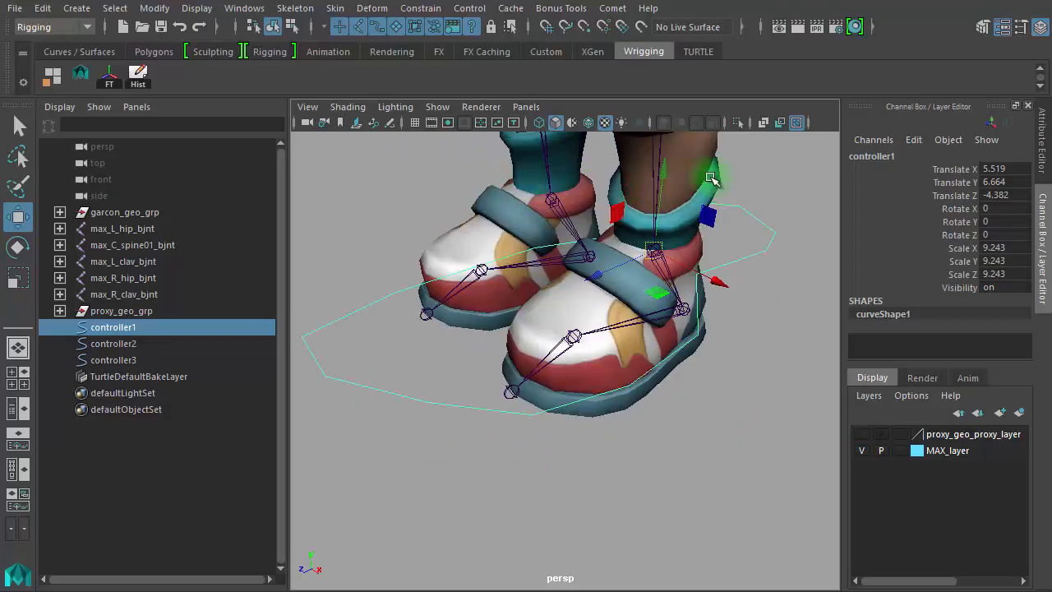
drag(664, 169, 671, 277)
key(r)
middle_drag(752, 517, 670, 587)
alt+drag(677, 469, 688, 414)
key(w)
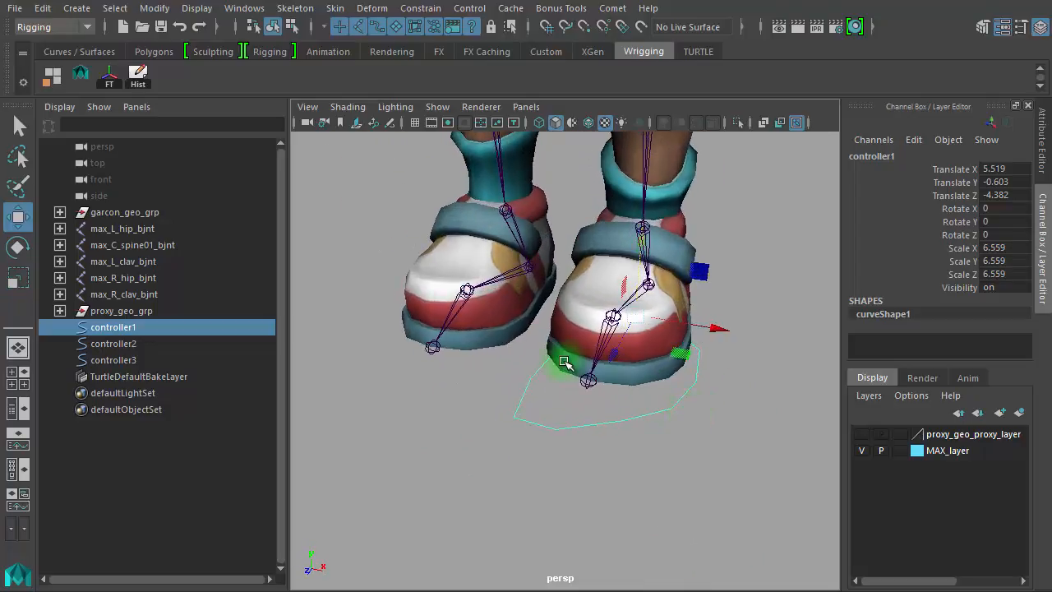
Step: Move the left footprint controller under the shoe to about Y -1.508 and Z -6.028
alt+drag(621, 350, 677, 364)
drag(646, 234, 663, 461)
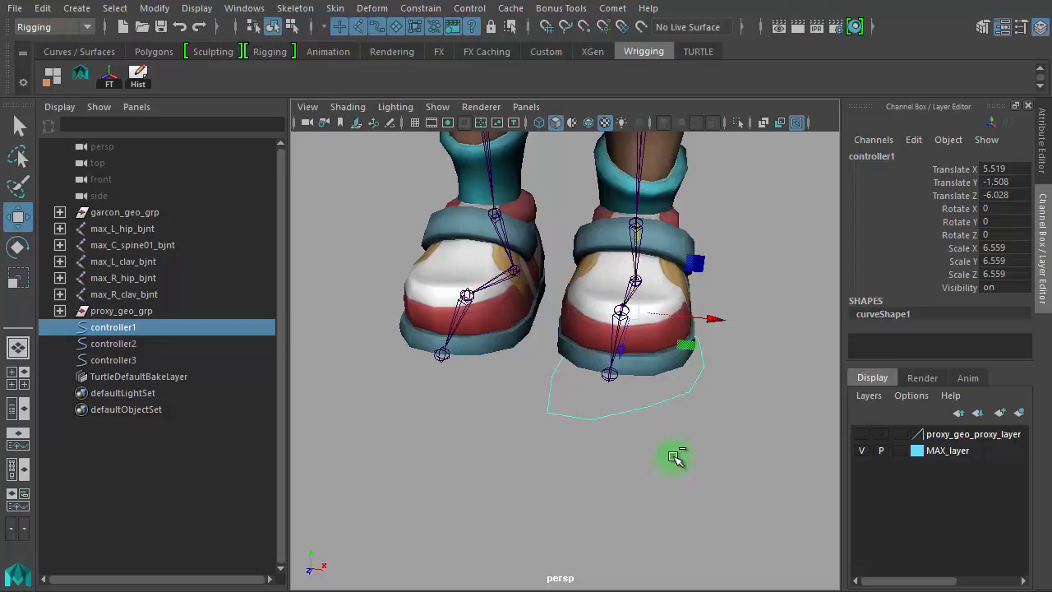
Step: Duplicate the left footprint controller, group the copy, and mirror it to the right foot with a group Scale X of -1
key(ctrl+d)
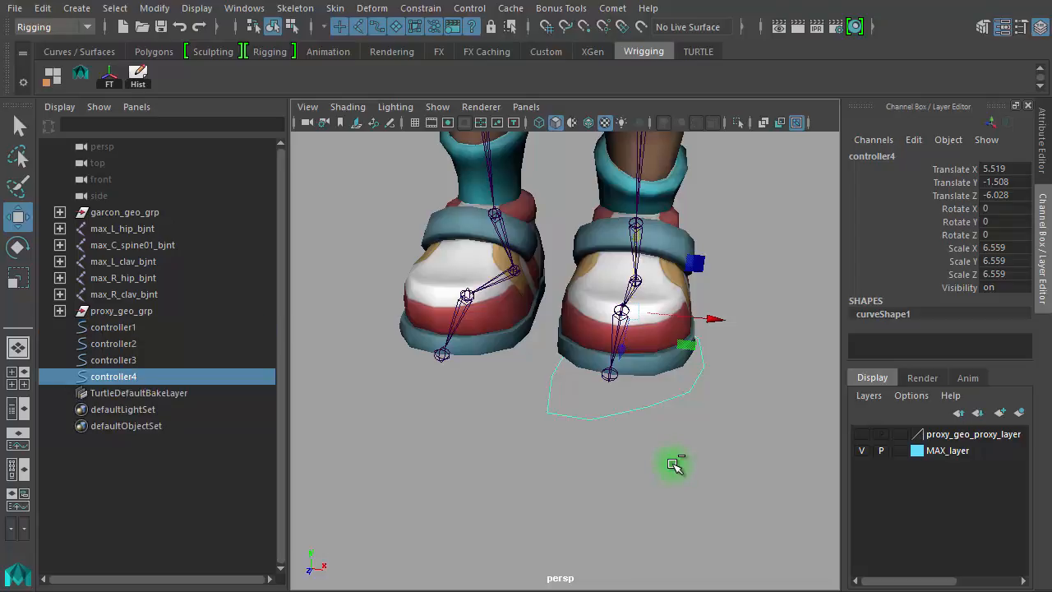
key(ctrl+g)
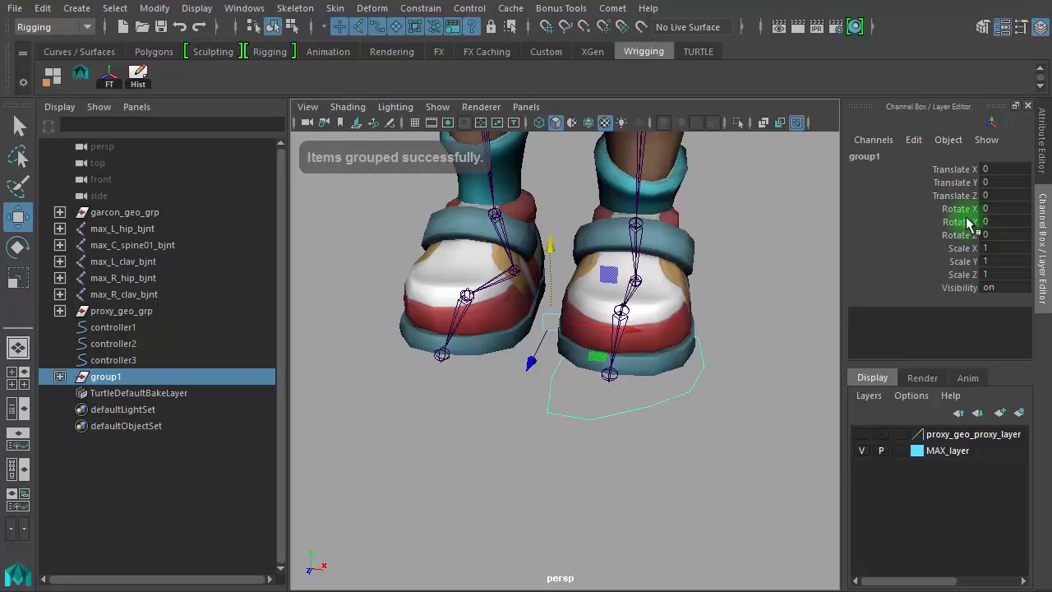
click(997, 248)
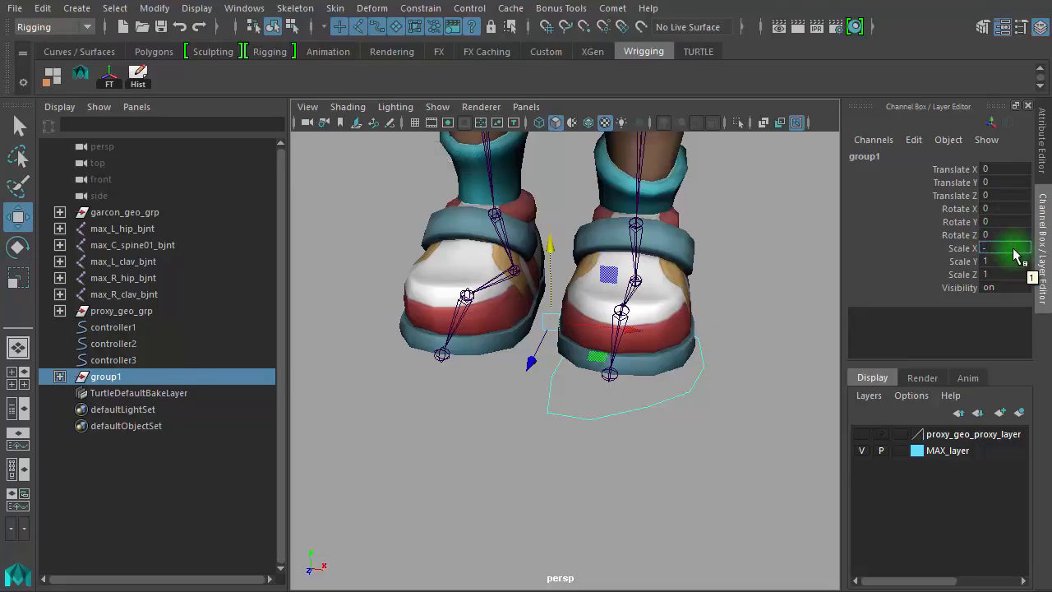
text(-1)
key(Return)
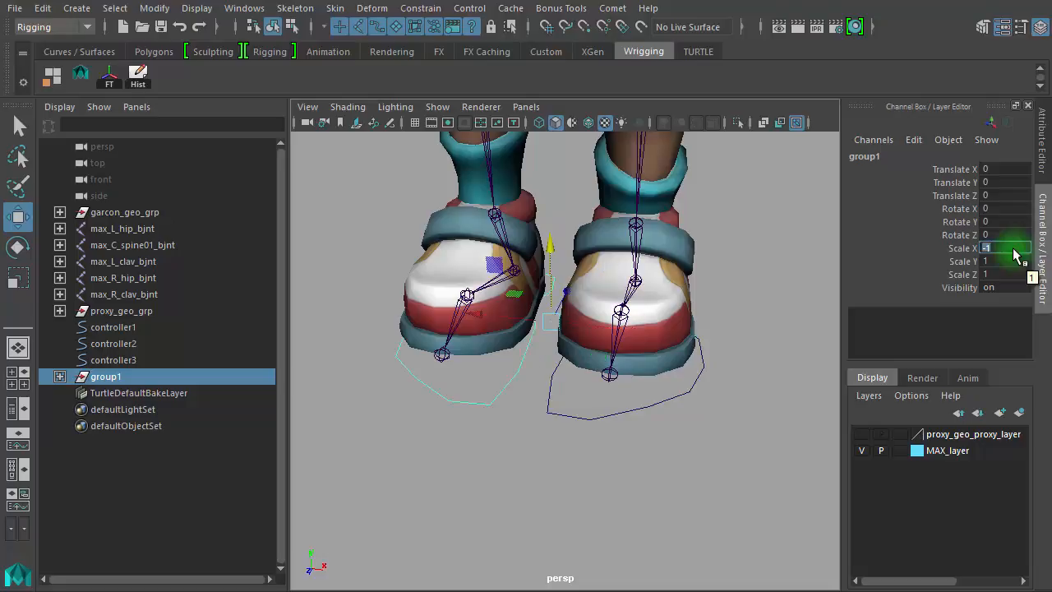
Step: Unparent the mirrored right footprint controller from group1 and delete the empty group
alt+drag(521, 429, 648, 458)
drag(651, 420, 629, 457)
click(676, 455)
drag(691, 407, 629, 458)
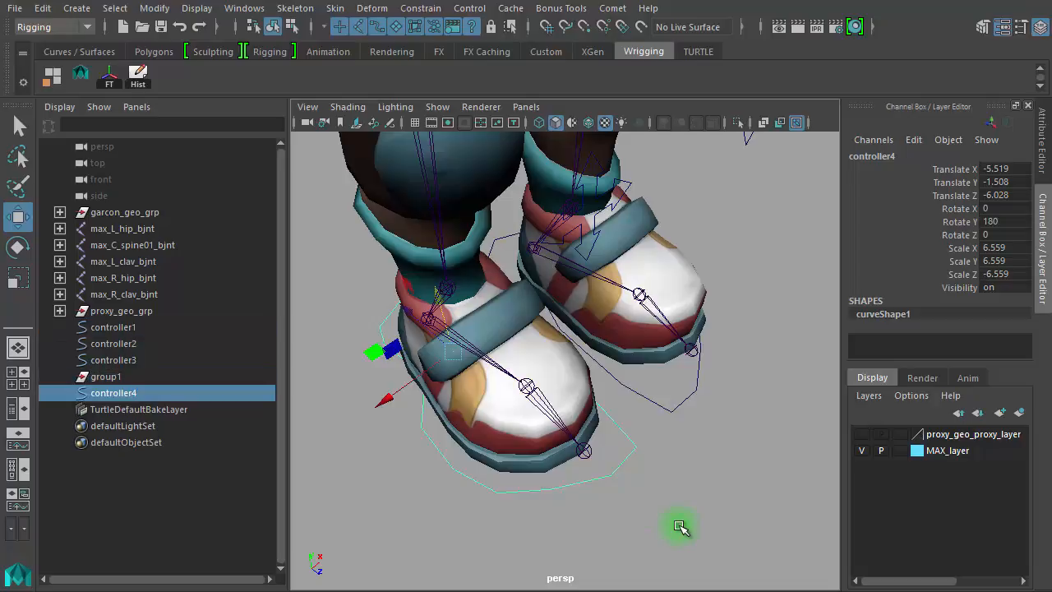
click(48, 10)
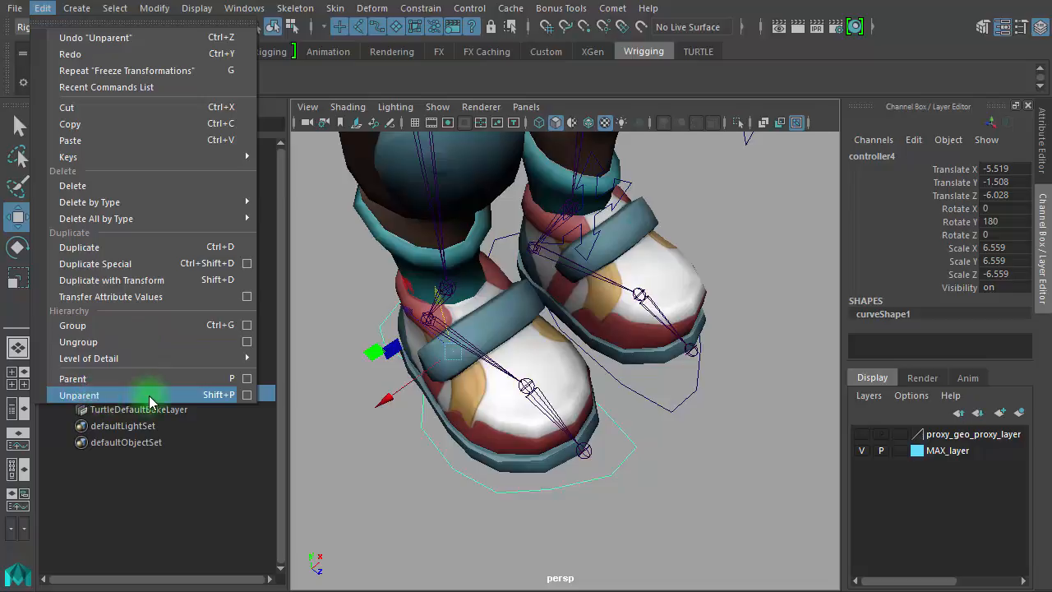
click(426, 525)
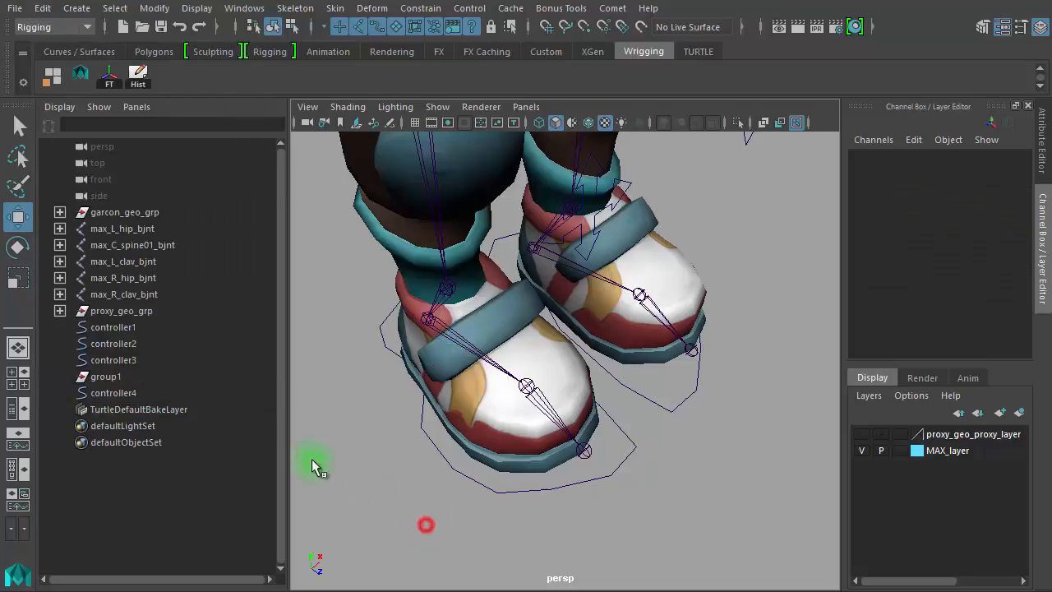
click(97, 393)
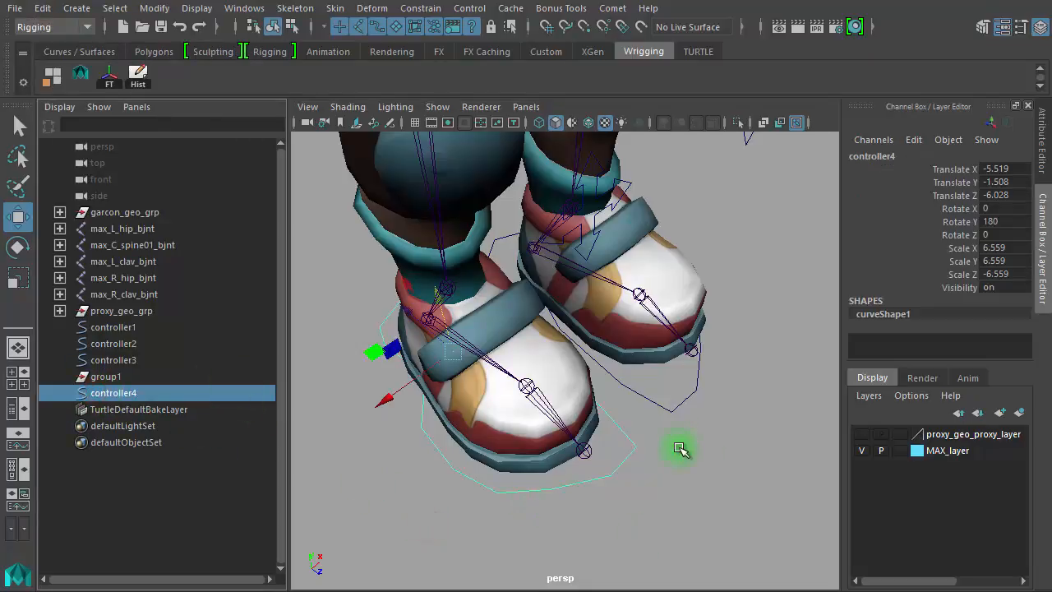
click(674, 387)
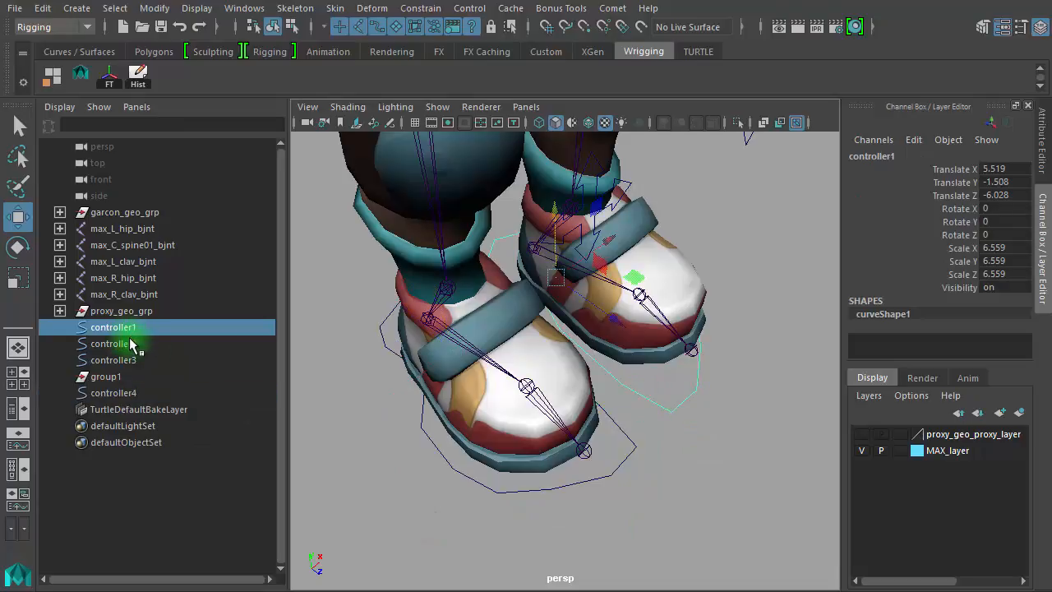
click(115, 378)
key(Delete)
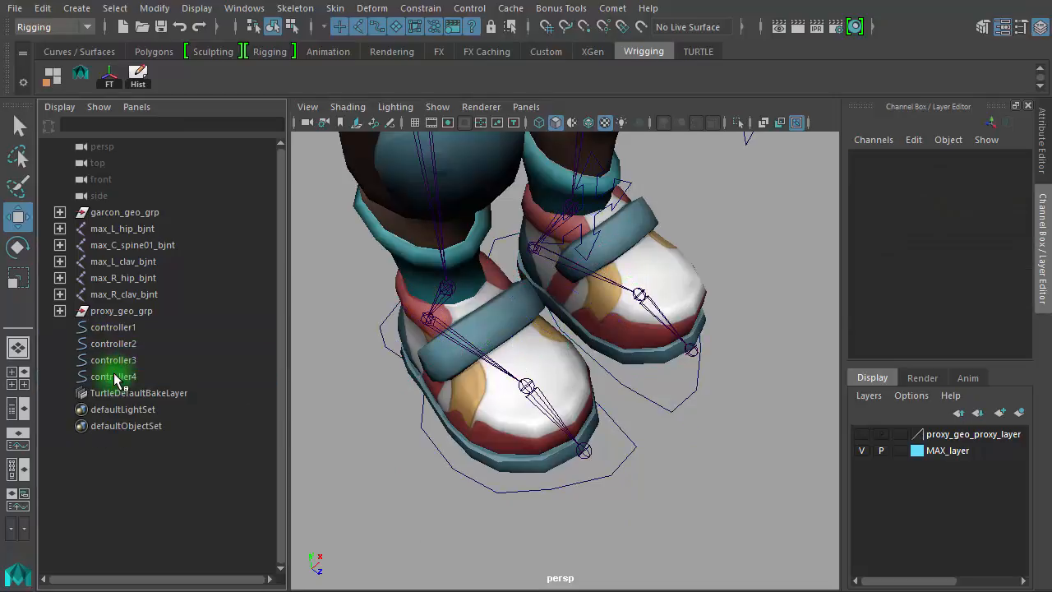
Step: Freeze the transformations of all four foot and knee controllers and deselect them
click(136, 327)
click(135, 343)
click(136, 360)
click(136, 377)
alt+right_drag(742, 498, 559, 413)
alt+drag(606, 430, 500, 378)
click(114, 83)
click(616, 371)
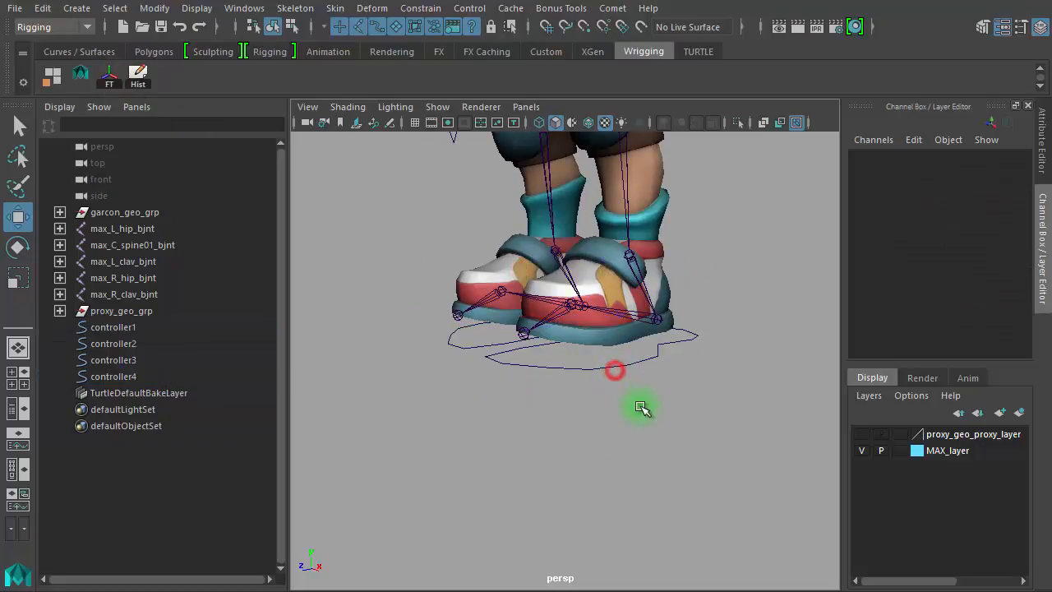
Step: Hide MAX_layer so that only the joints and controller curves show around the legs
alt+right_drag(682, 407, 556, 346)
alt+middle_drag(556, 347, 571, 443)
alt+drag(597, 413, 682, 416)
alt+right_drag(593, 402, 684, 418)
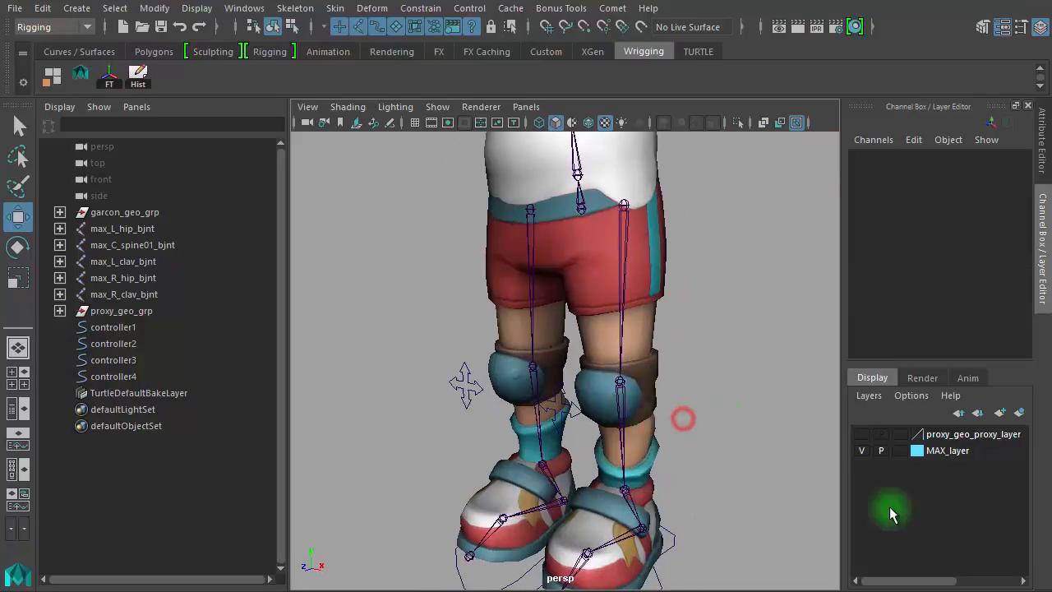
click(862, 450)
alt+drag(698, 392, 653, 357)
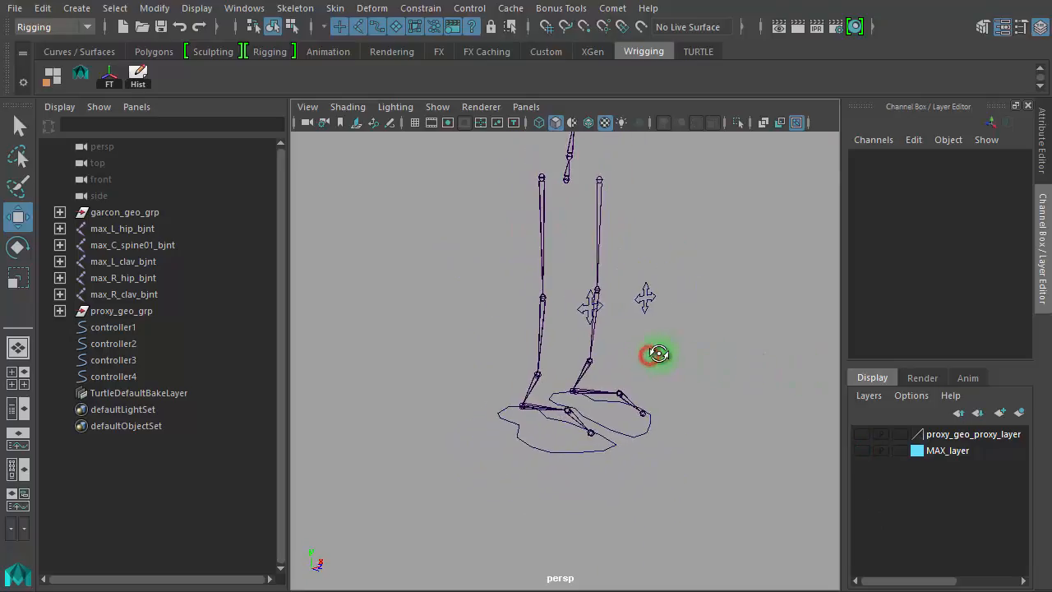
Step: Open the Setup Foot options, reset them to their defaults, and move the dialog clear of the leg joints
click(556, 10)
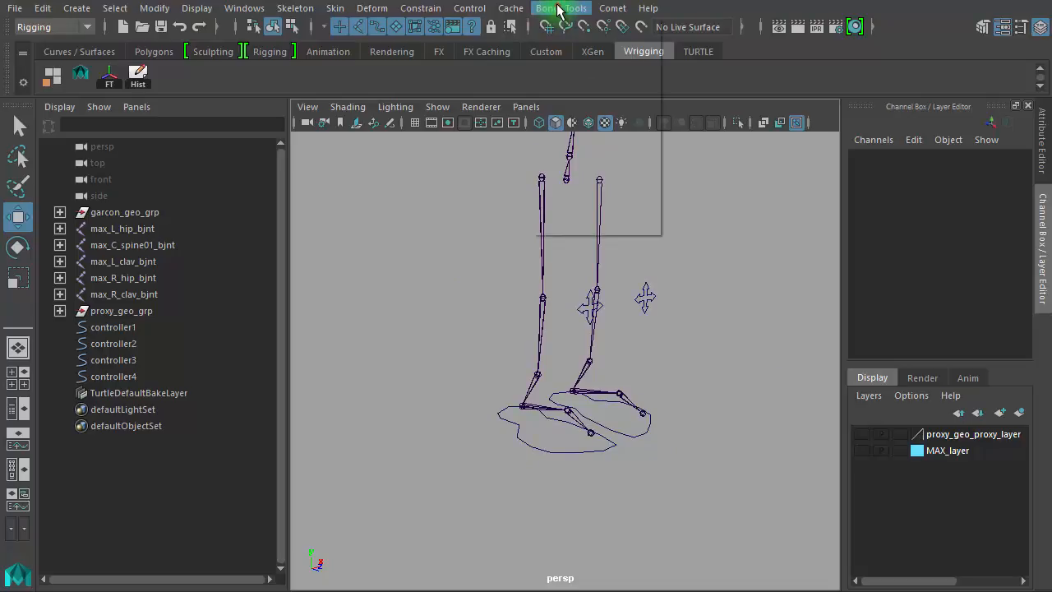
mouse_move(605, 158)
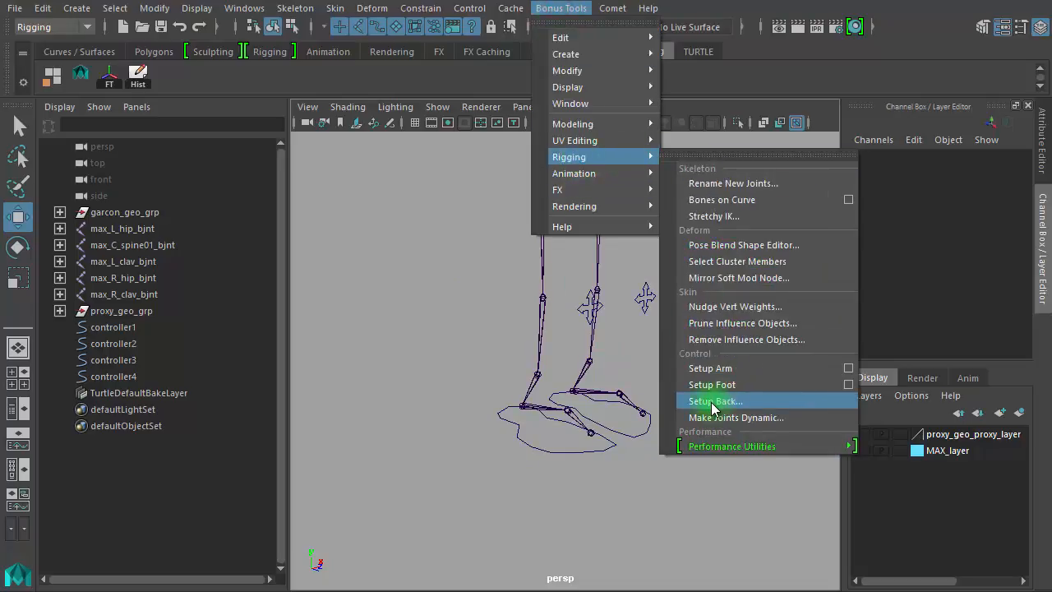
click(848, 386)
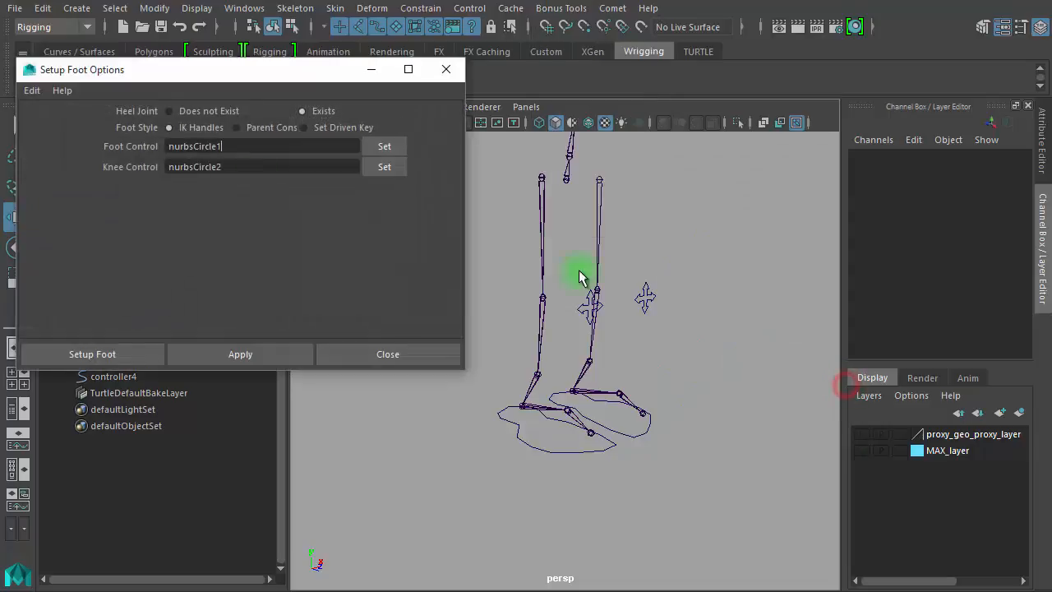
click(31, 90)
click(49, 123)
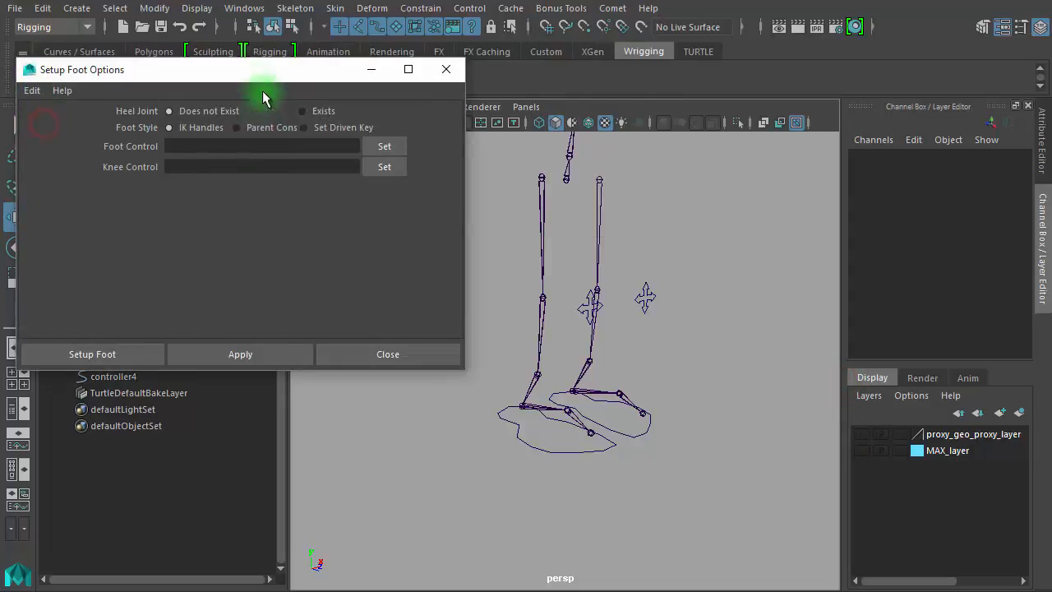
drag(258, 69, 645, 111)
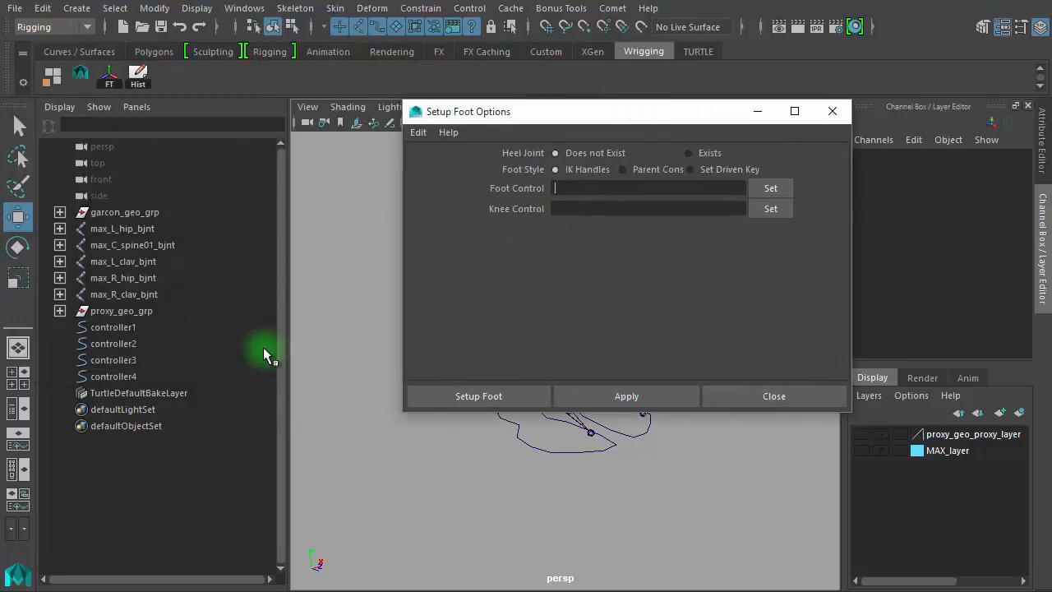
drag(477, 111, 370, 500)
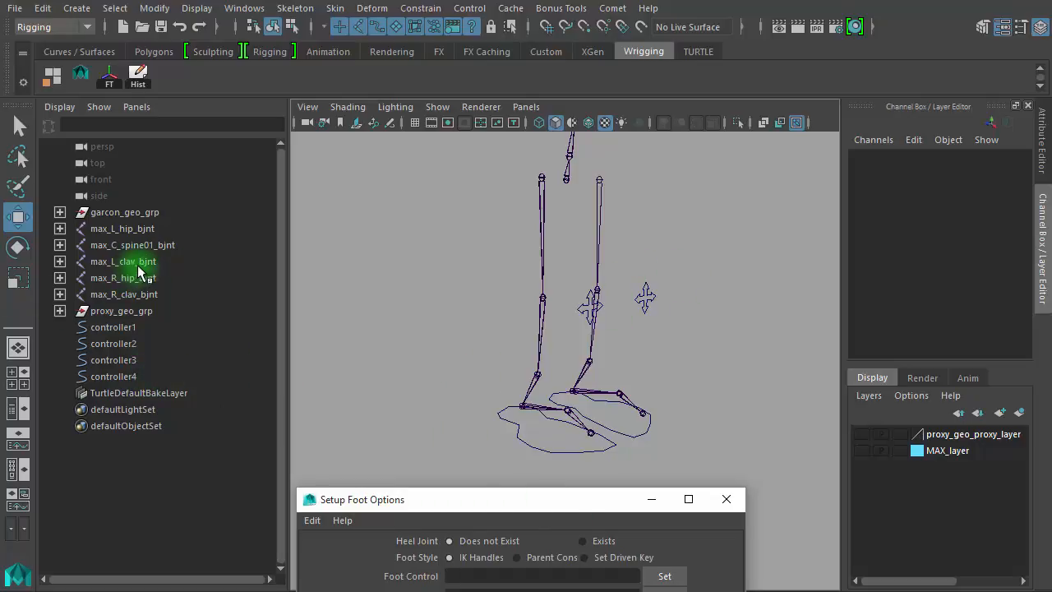
Step: Rename the left footprint controller as max_L_foot_crv
click(145, 295)
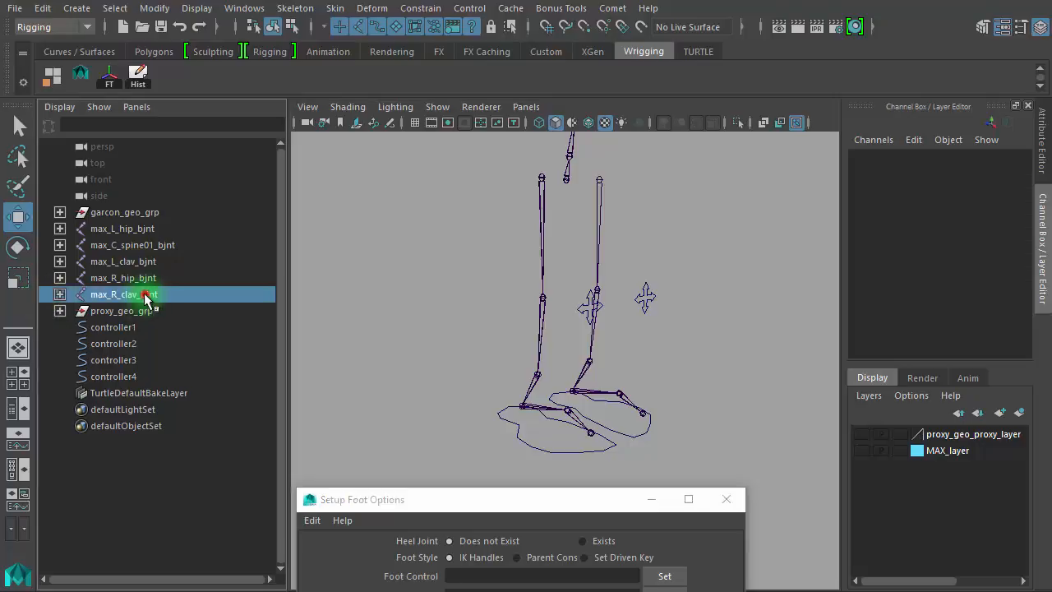
click(132, 262)
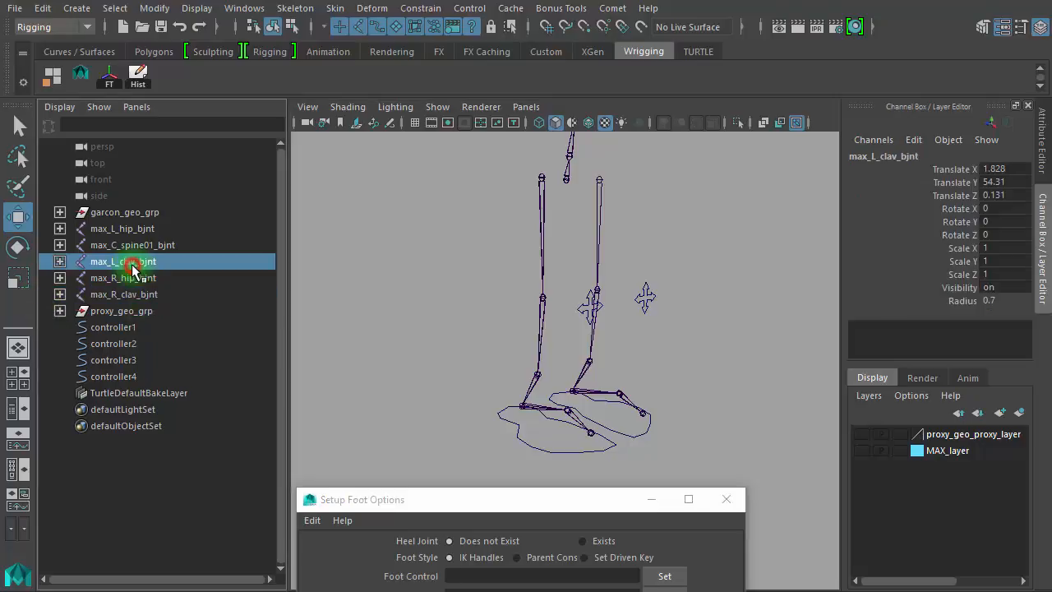
double_click(144, 263)
key(ctrl+c)
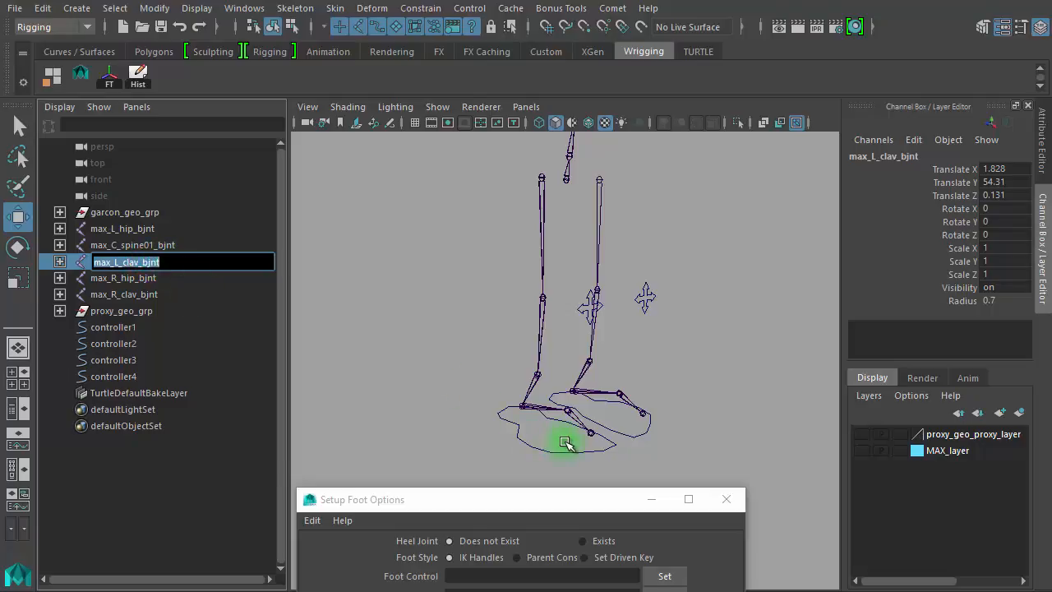
click(697, 389)
click(639, 428)
double_click(874, 156)
key(ctrl+v)
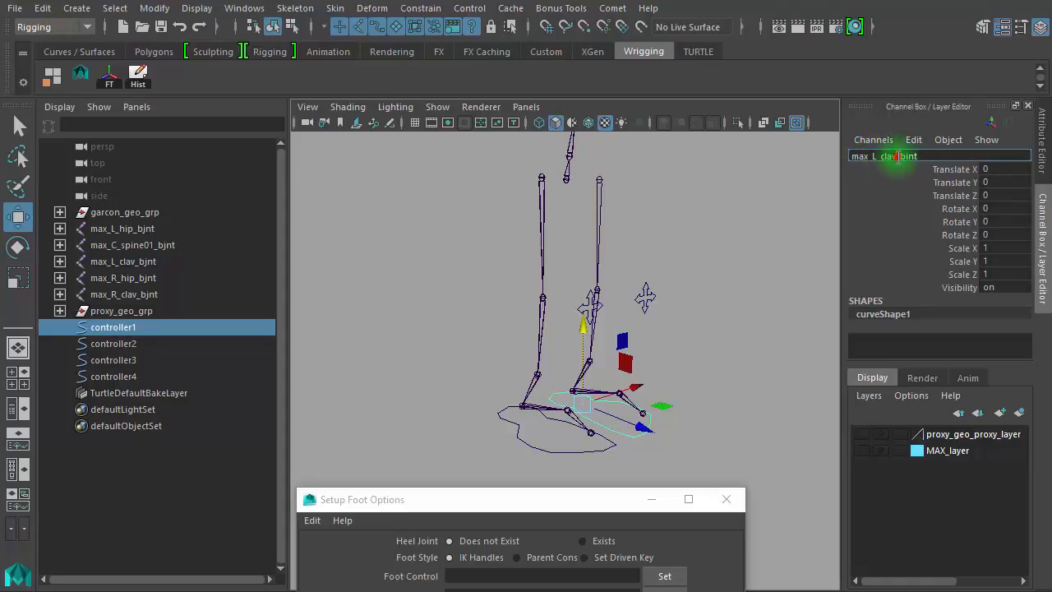
click(898, 156)
key(BackSpace)
key(BackSpace)
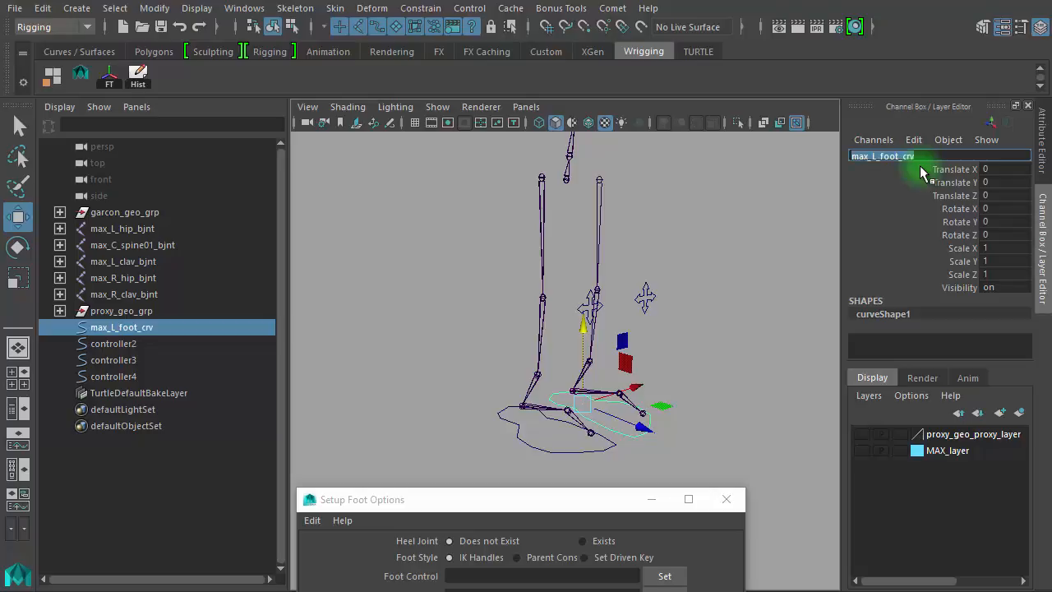
Step: Rename the right footprint controller as max_R_foot_crv
click(107, 327)
double_click(107, 327)
key(ctrl+c)
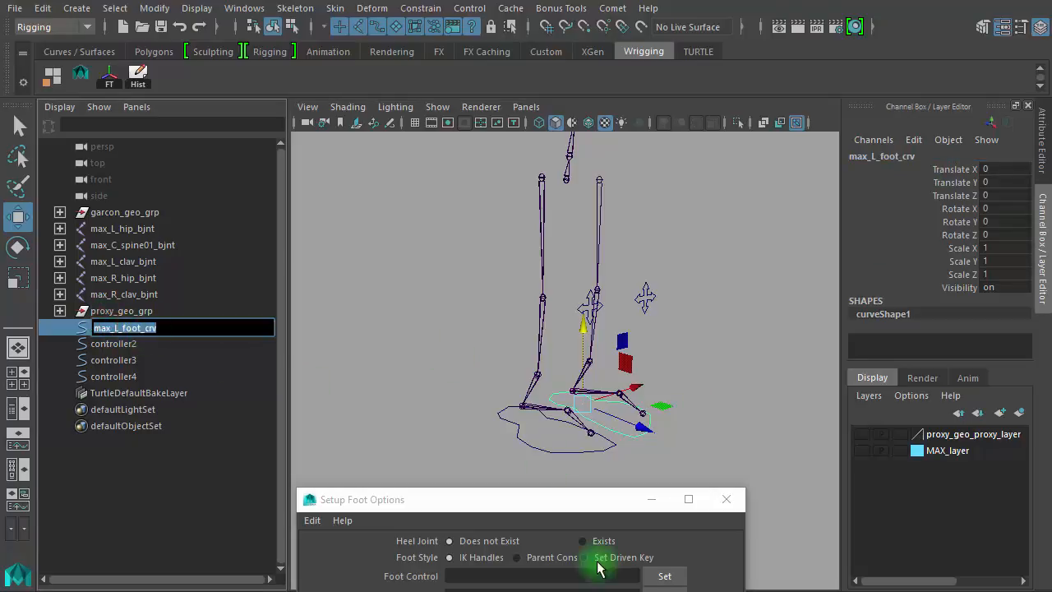
click(576, 444)
double_click(913, 157)
drag(880, 156, 874, 156)
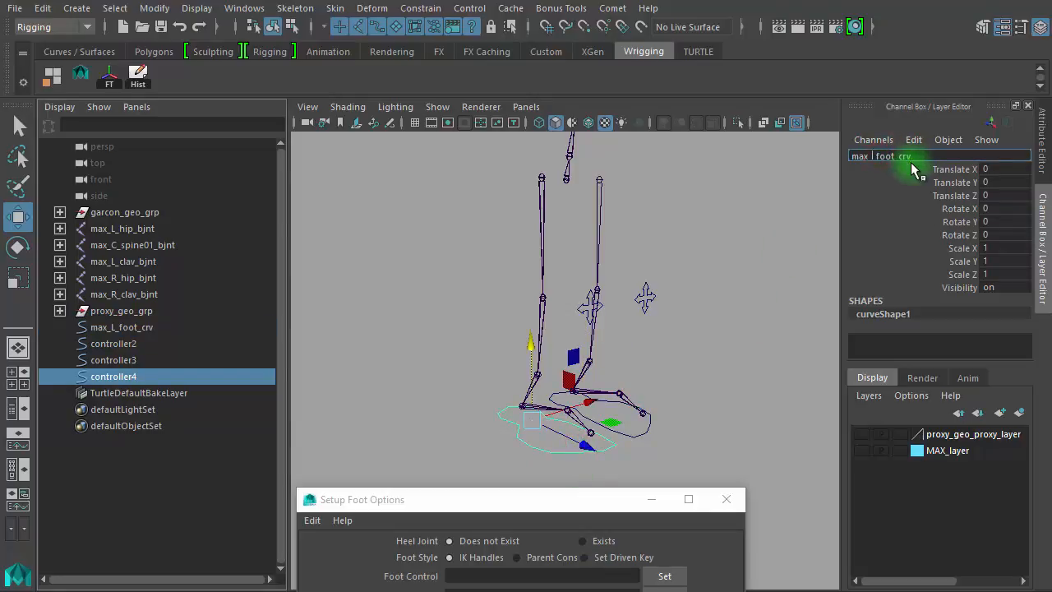
key(Return)
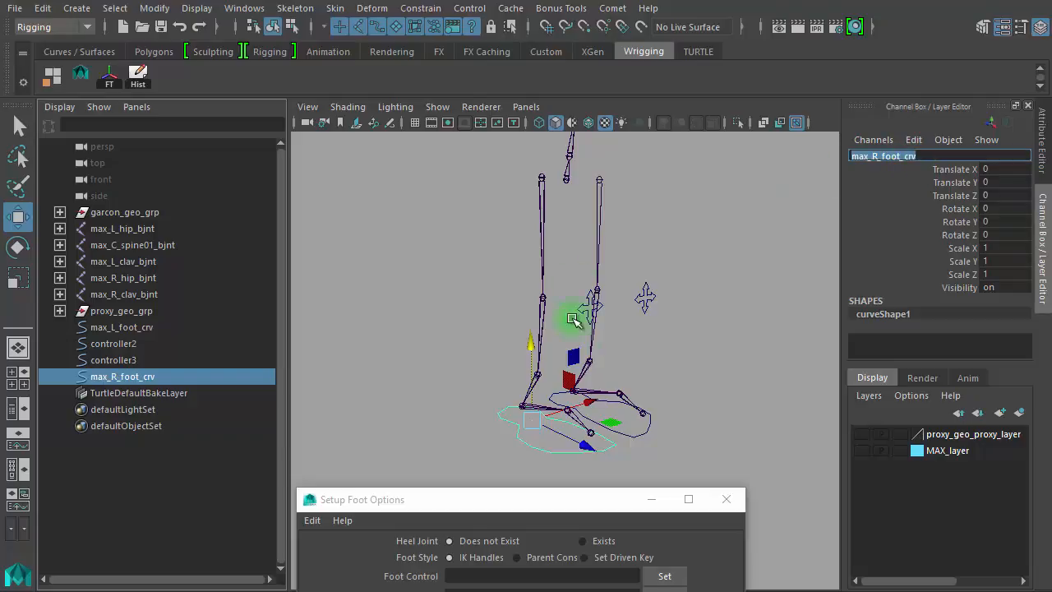
Step: Rename the left knee arrow controller as max_L_knee_crv
click(644, 287)
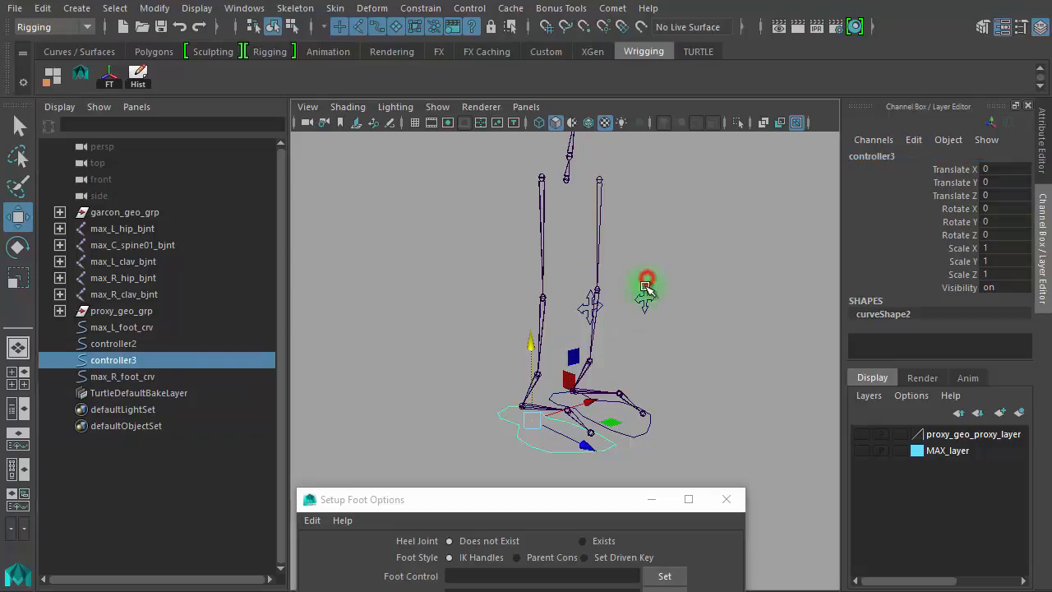
click(880, 157)
drag(881, 156, 887, 157)
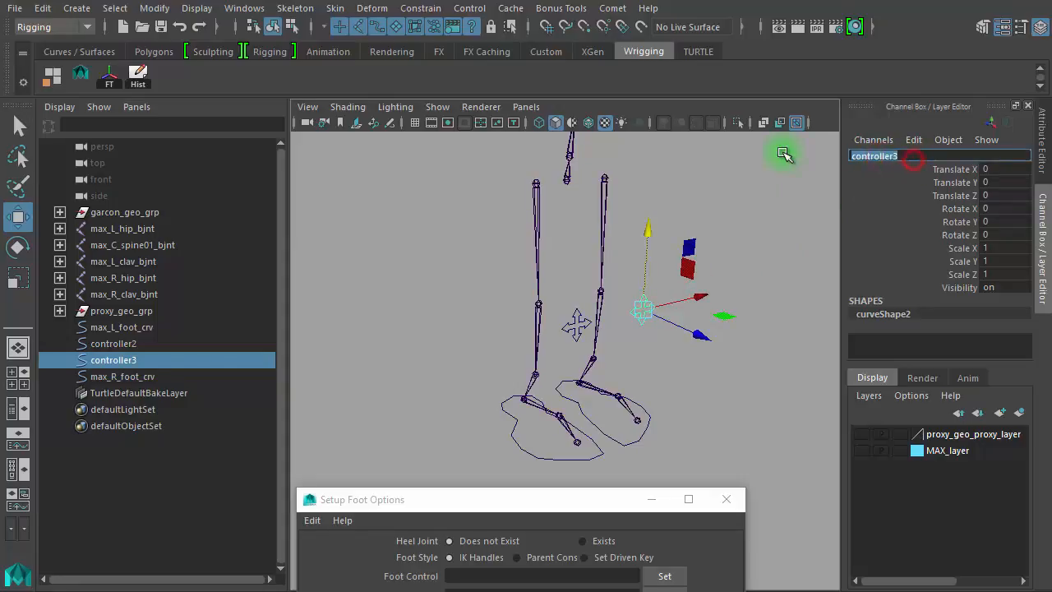
key(ctrl+v)
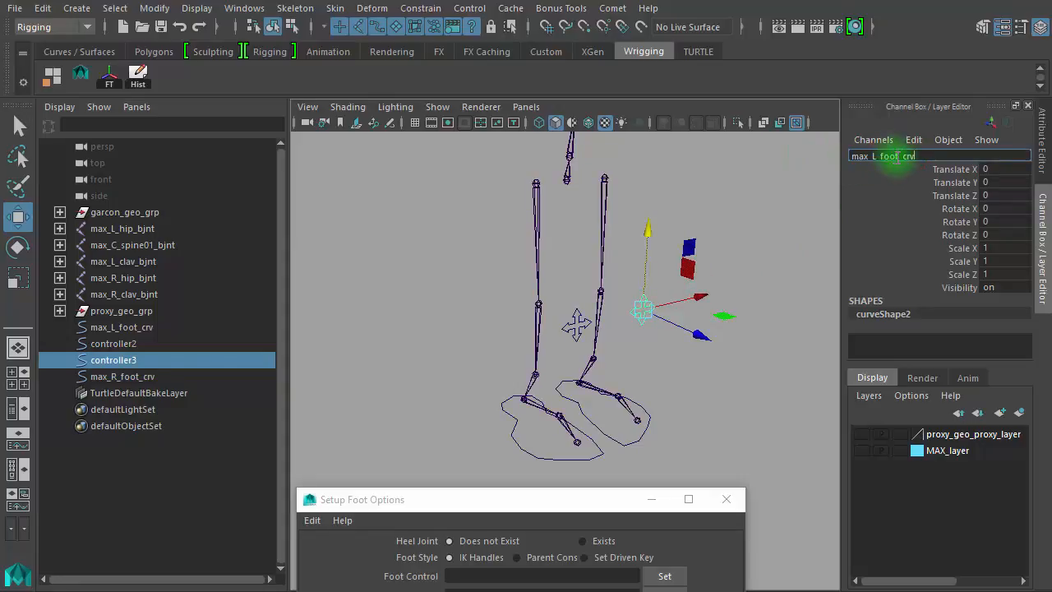
click(897, 156)
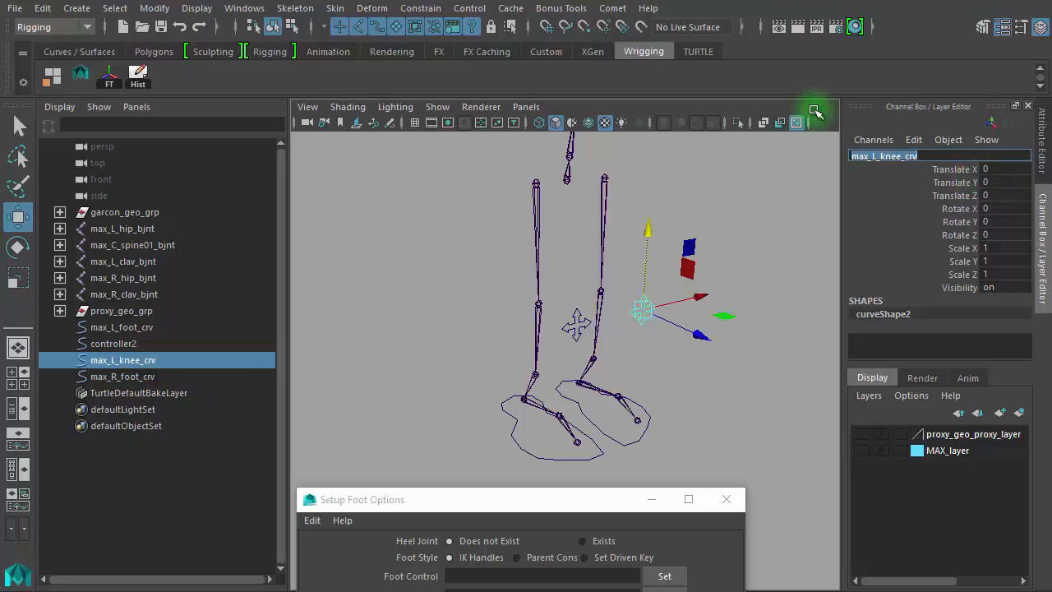
Step: Rename the right knee arrow controller as max_R_knee_crv, reusing the left knee controller's name
double_click(902, 156)
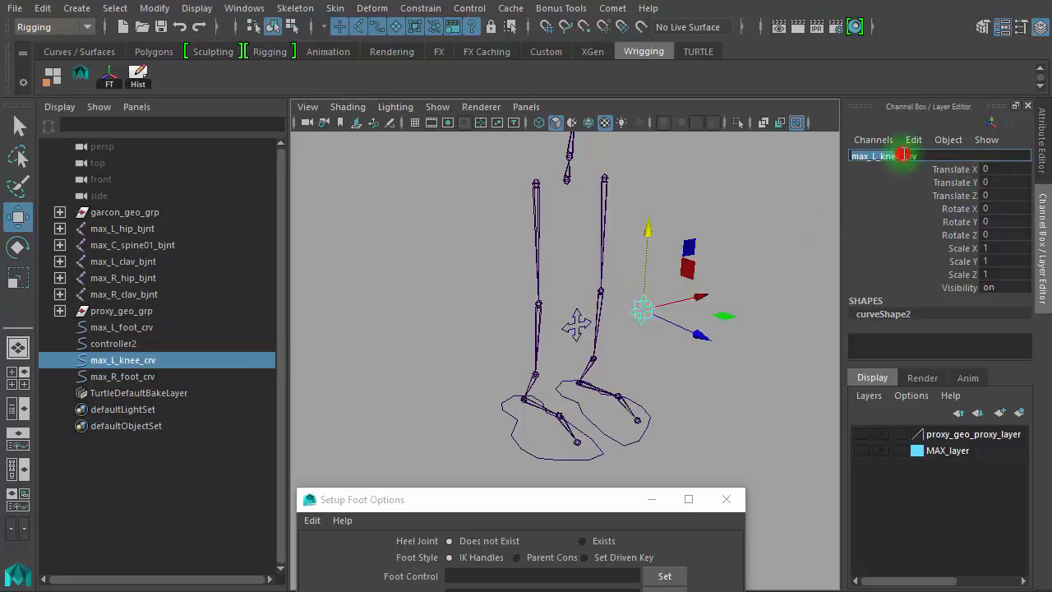
double_click(945, 155)
key(ctrl+c)
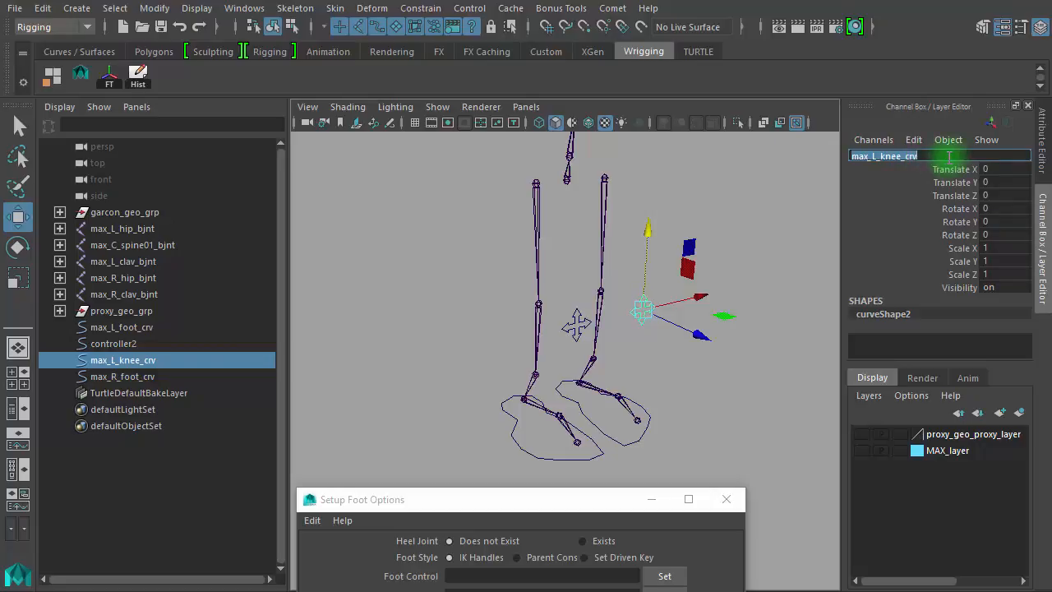
click(571, 320)
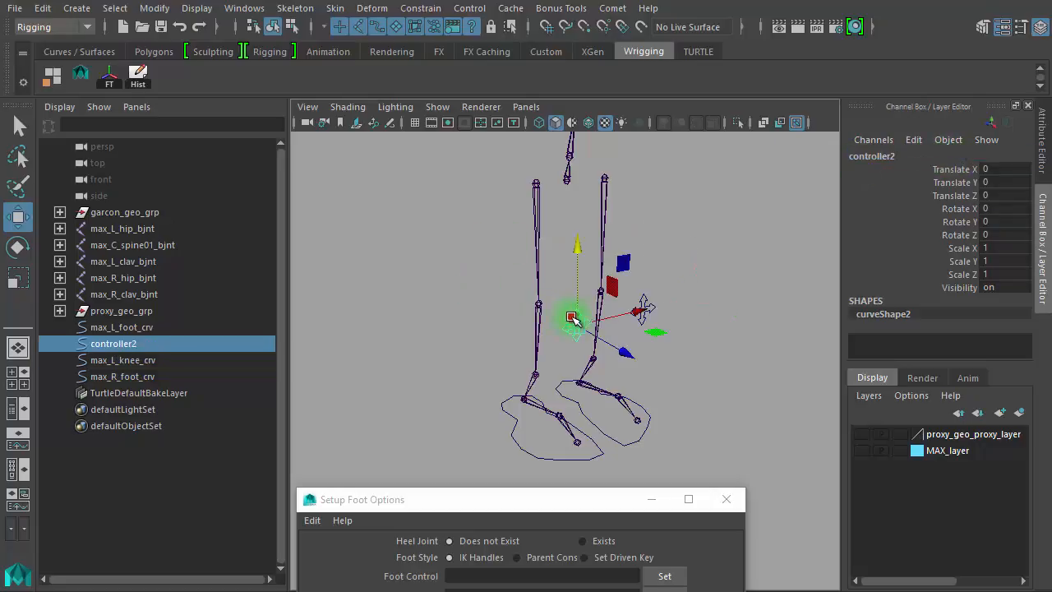
double_click(875, 160)
key(ctrl+v)
click(876, 156)
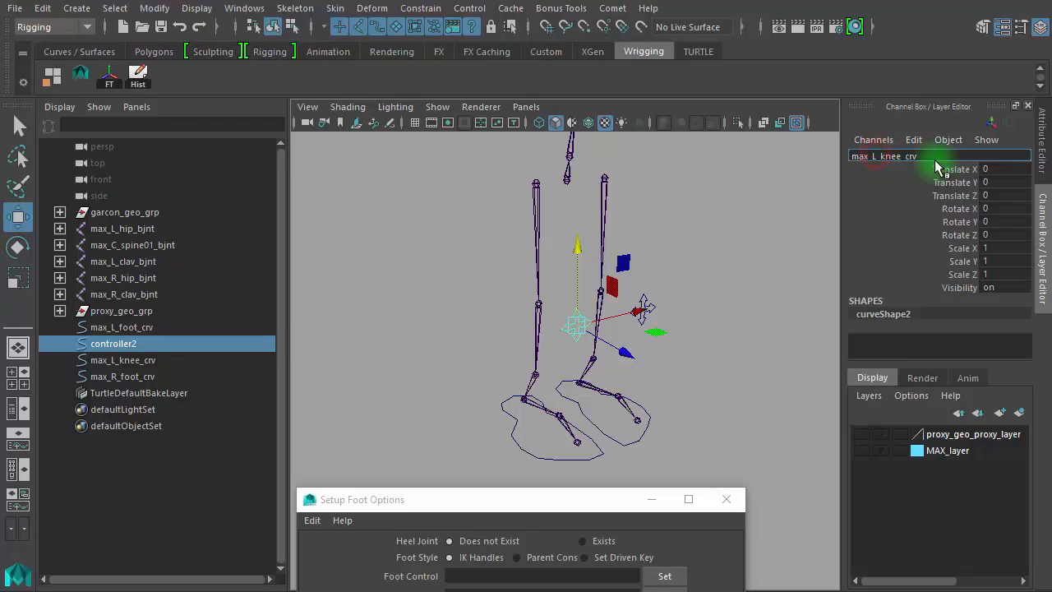
key(BackSpace)
text(R)
key(Return)
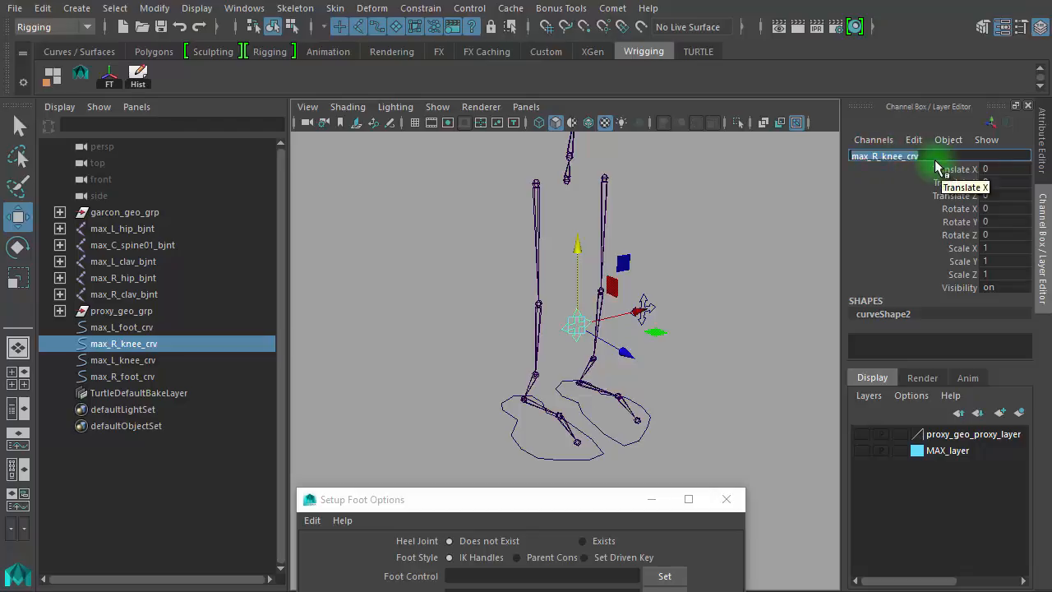
Step: Check the right knee and right foot controllers against the leg joints from several angles
click(749, 353)
alt+drag(609, 346, 800, 355)
click(648, 289)
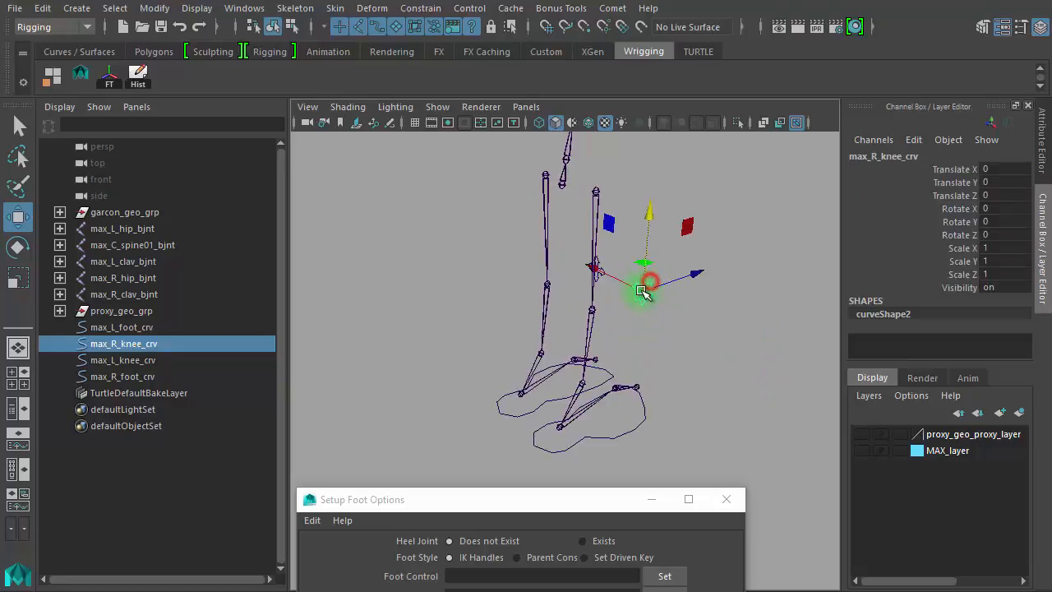
click(729, 365)
click(632, 413)
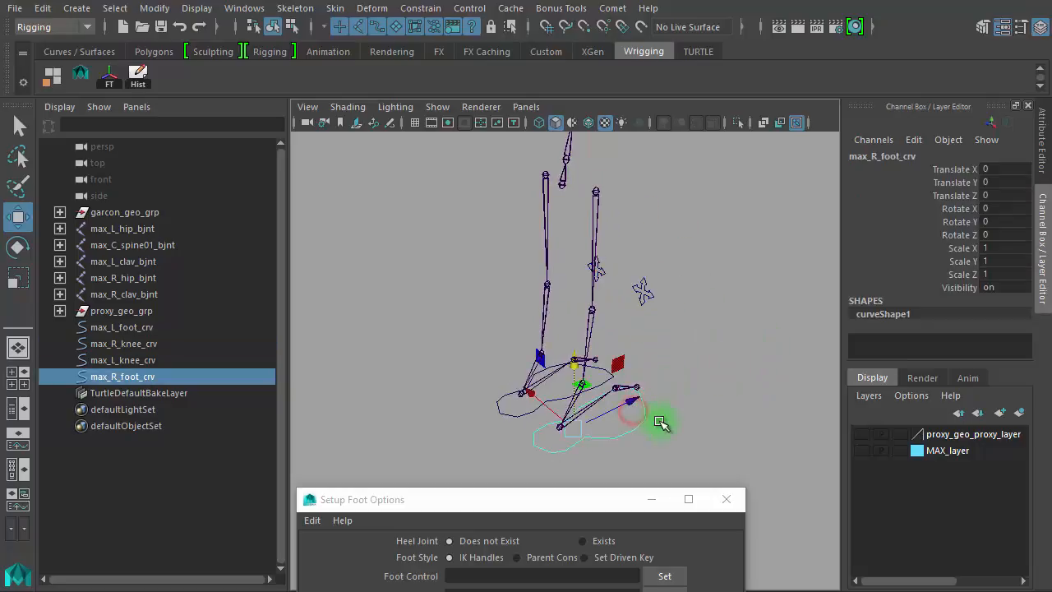
click(703, 391)
alt+drag(746, 378, 551, 181)
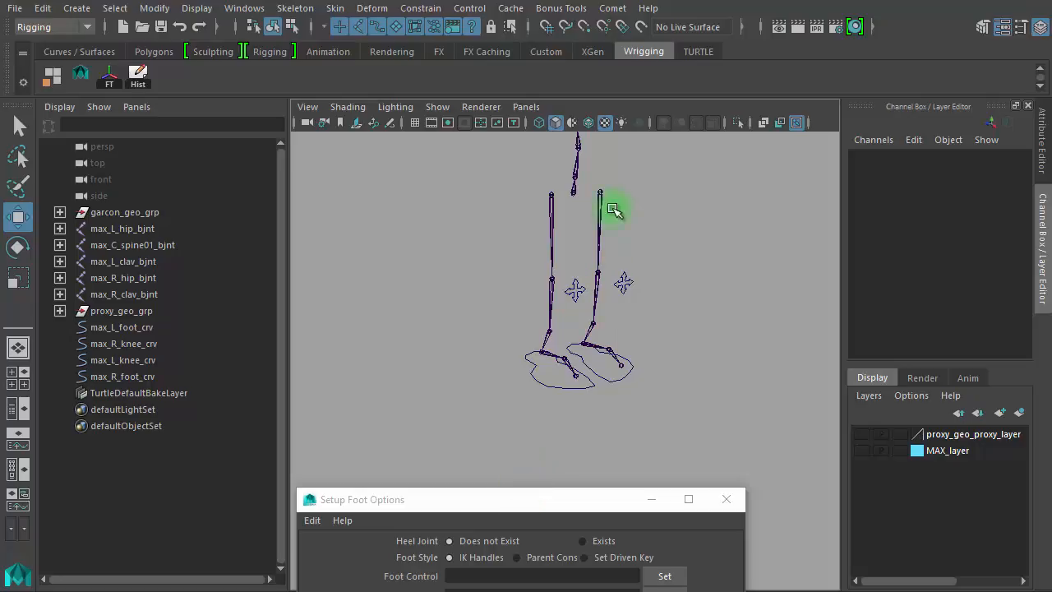
Step: Move the Setup Foot options clear of the legs, select the right heel joint, and set Heel Joint to Exists
drag(585, 505, 935, 173)
alt+right_drag(530, 281, 508, 430)
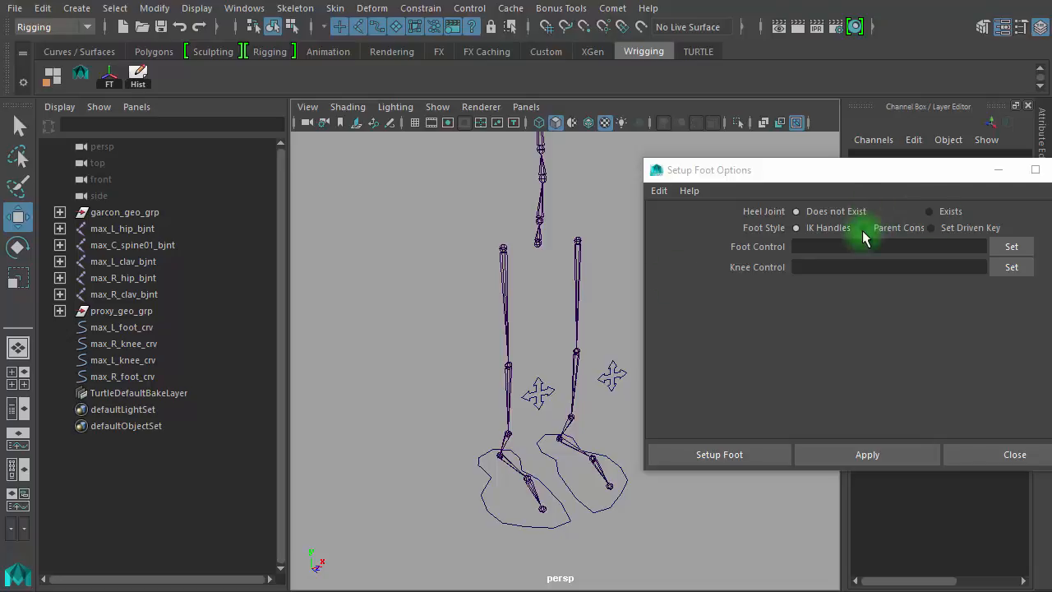
alt+drag(508, 423, 570, 423)
click(510, 478)
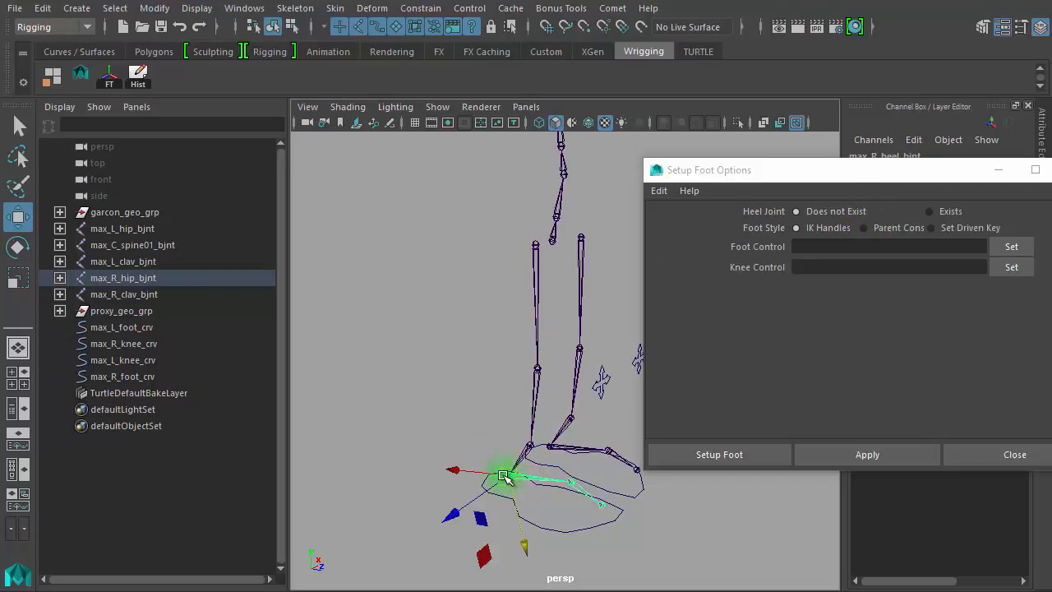
click(929, 212)
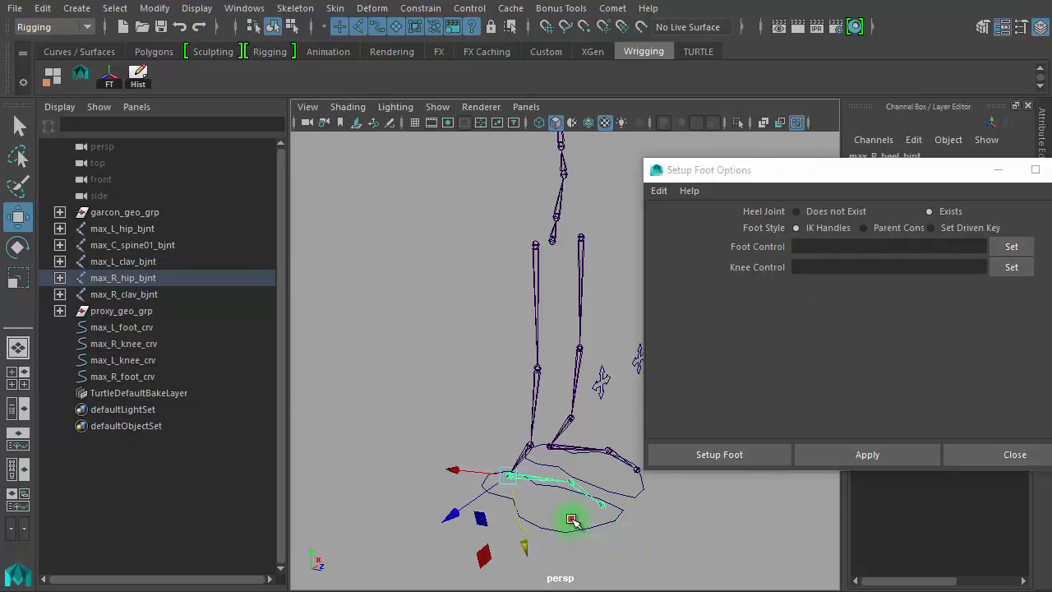
Step: Assign max_R_foot_crv as the Foot Control and max_R_knee_crv as the Knee Control for the foot setup
click(571, 520)
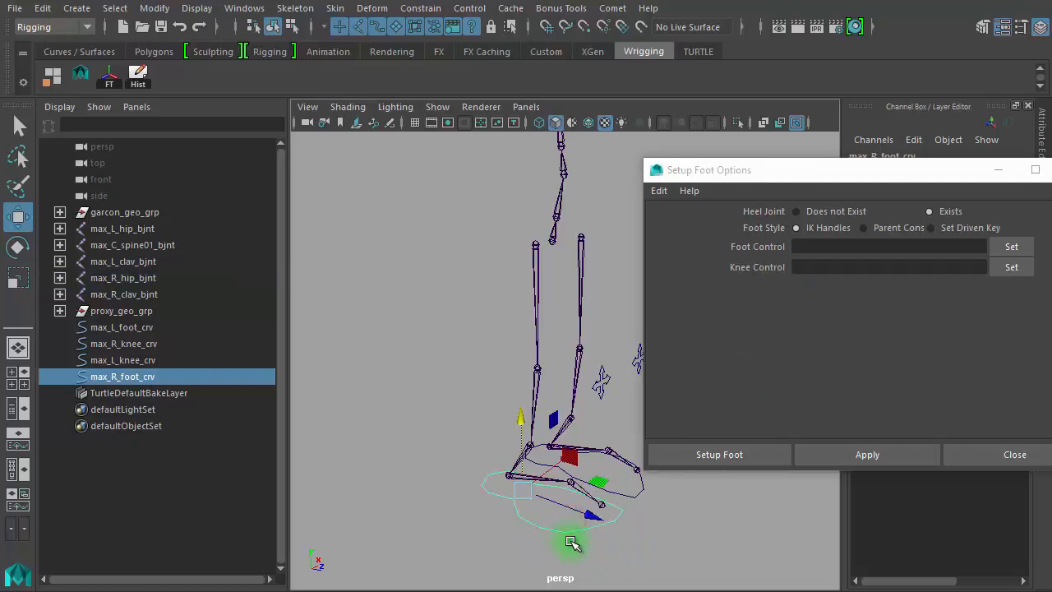
click(1013, 246)
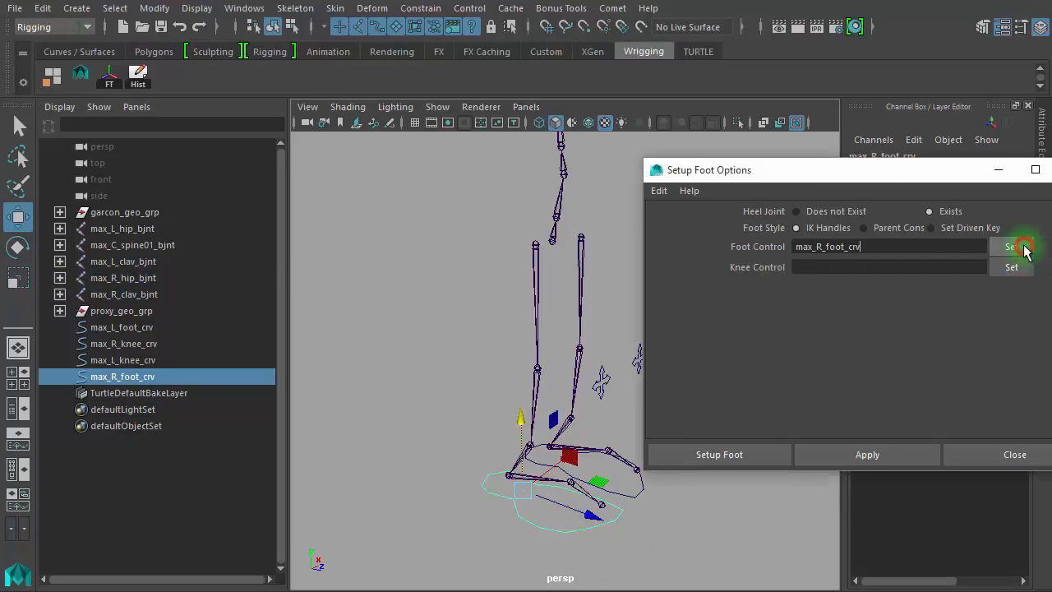
click(601, 378)
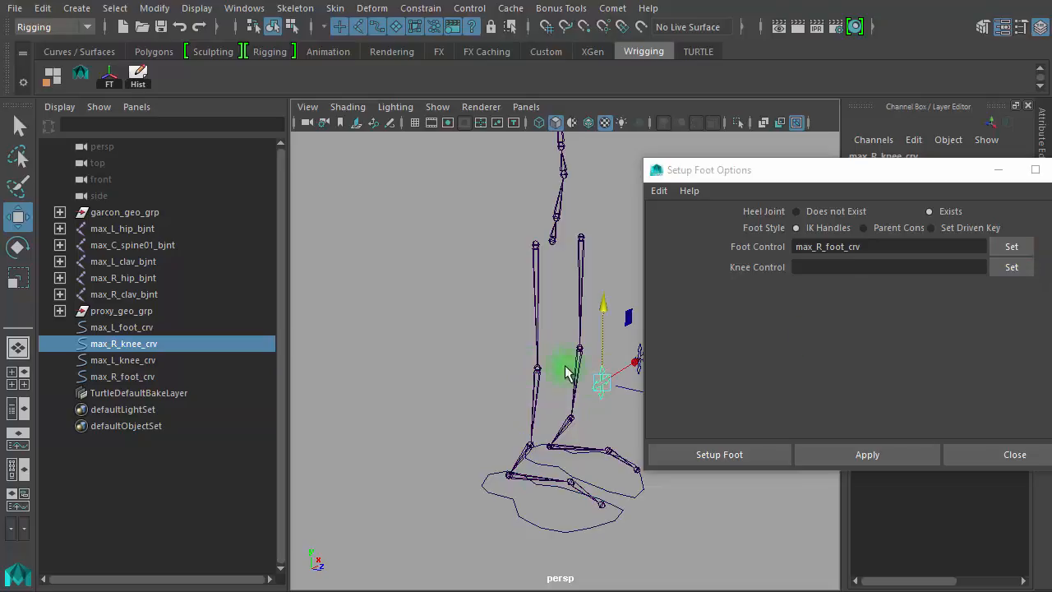
click(1012, 267)
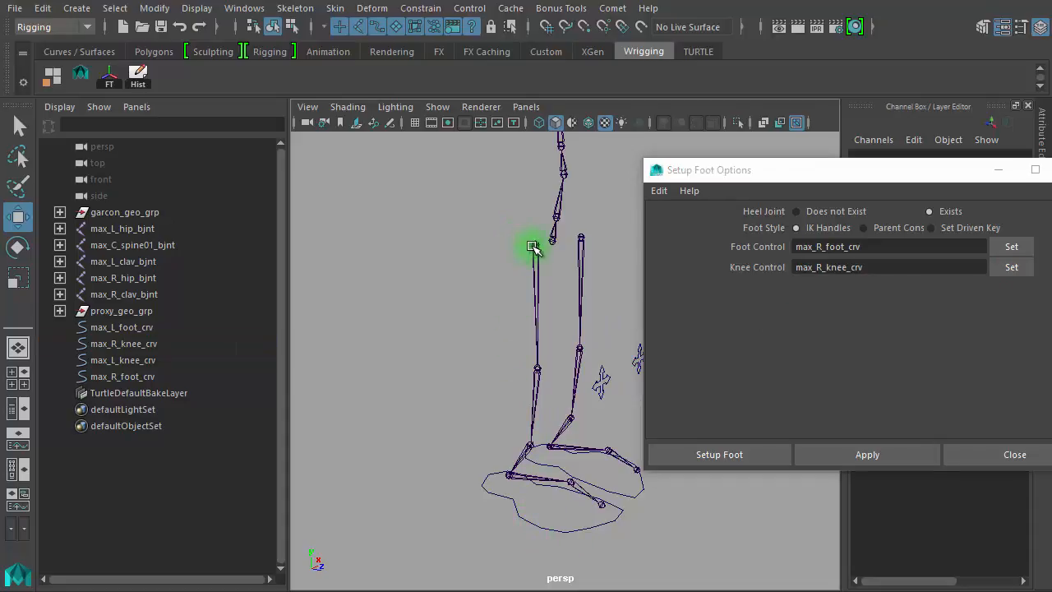
Step: Run Setup Foot on the right leg from the hip joint to the ankle joint, using the prefix max_
click(533, 247)
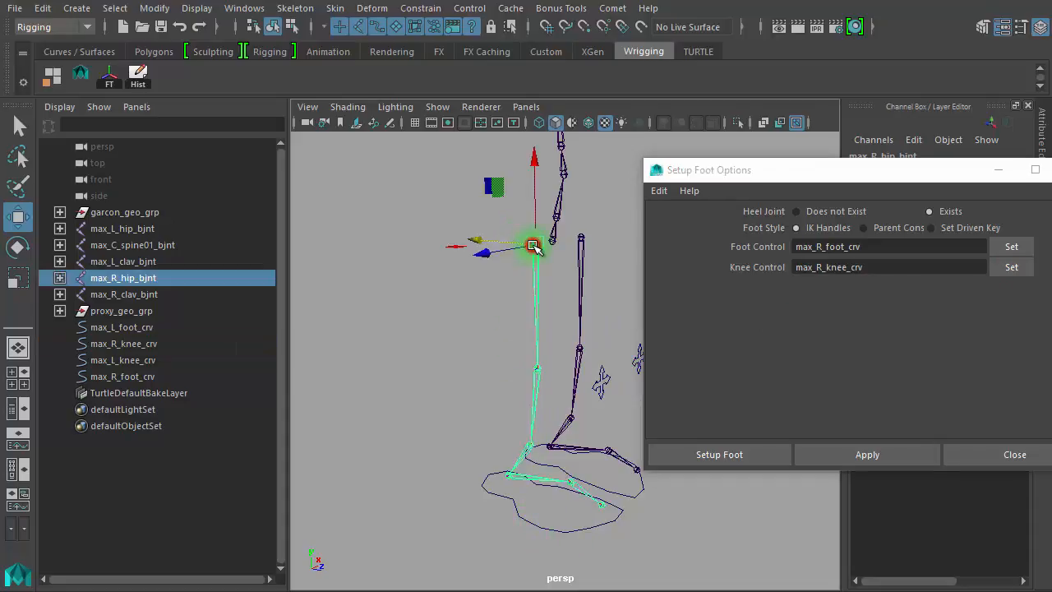
click(528, 451)
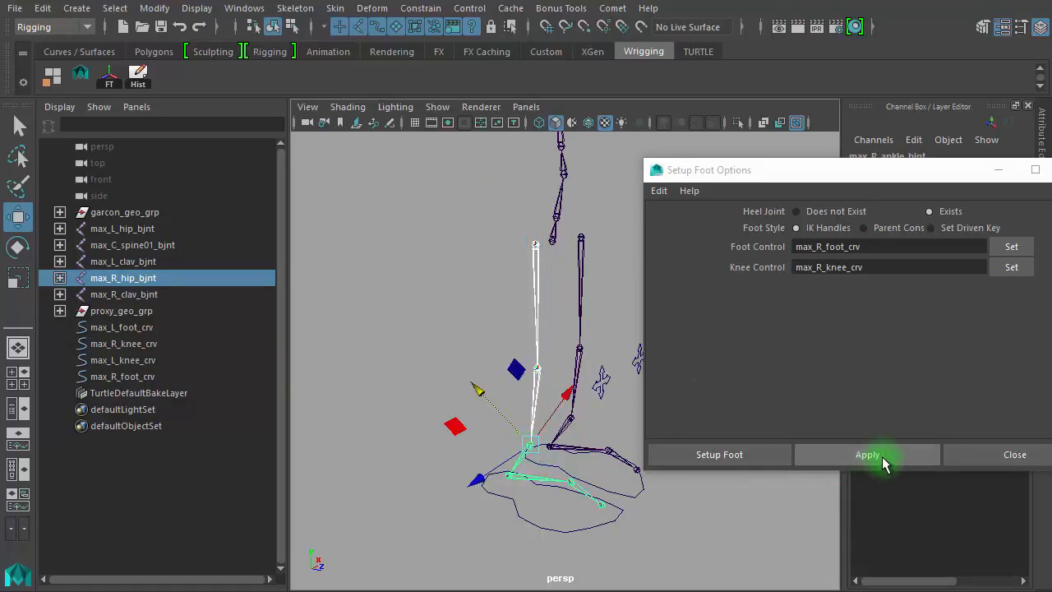
click(720, 456)
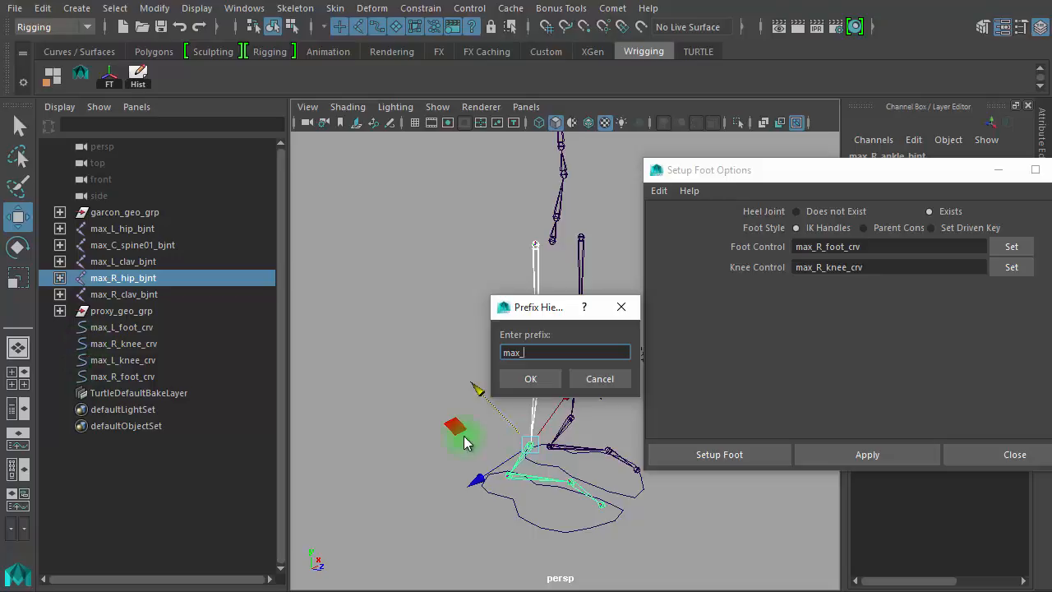
click(536, 379)
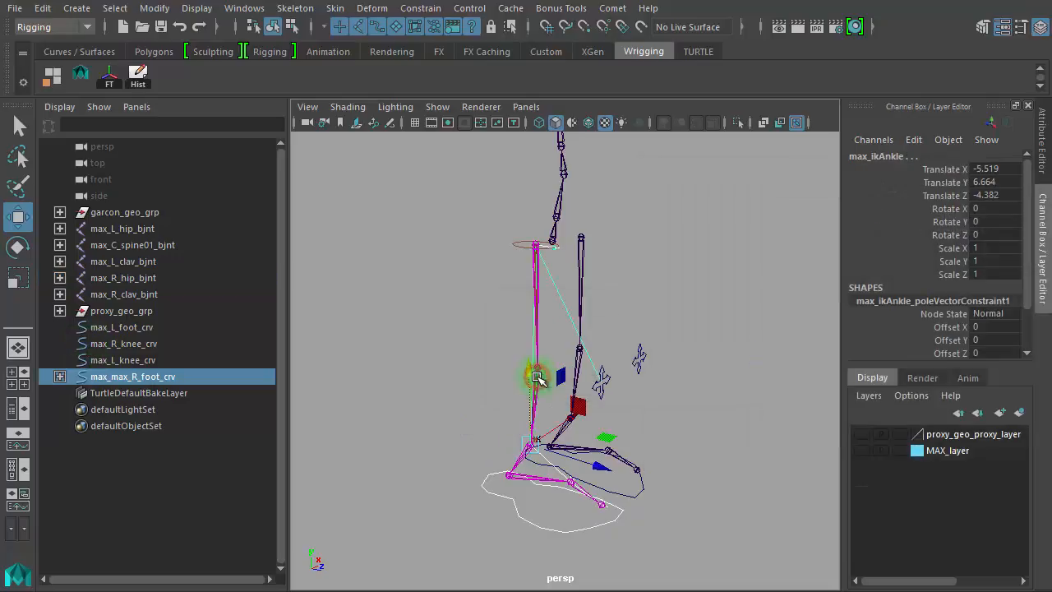
click(693, 377)
alt+drag(674, 400, 629, 378)
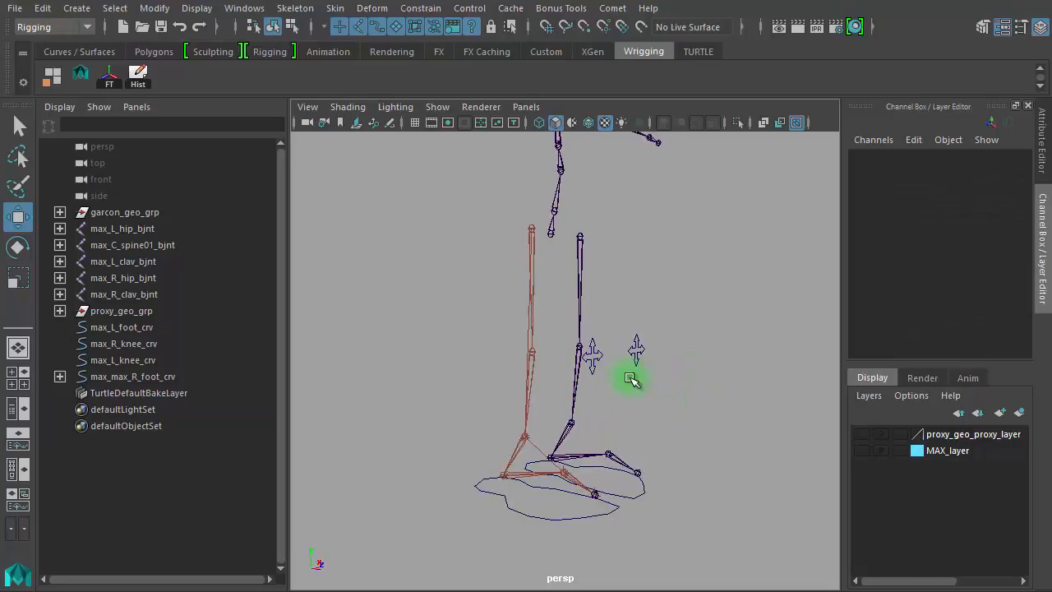
click(862, 452)
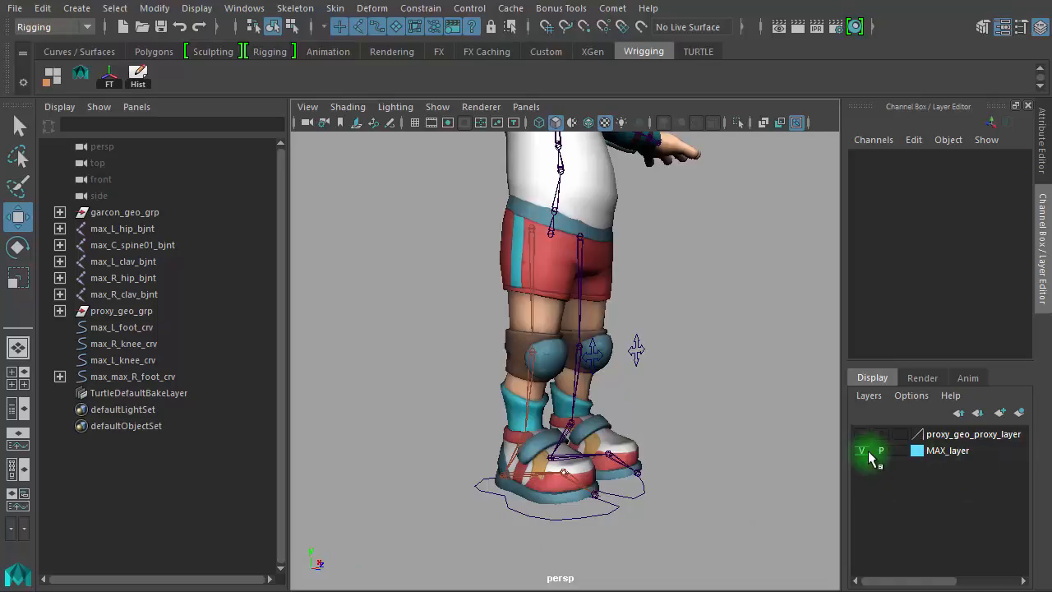
scroll(667, 402, up, 8)
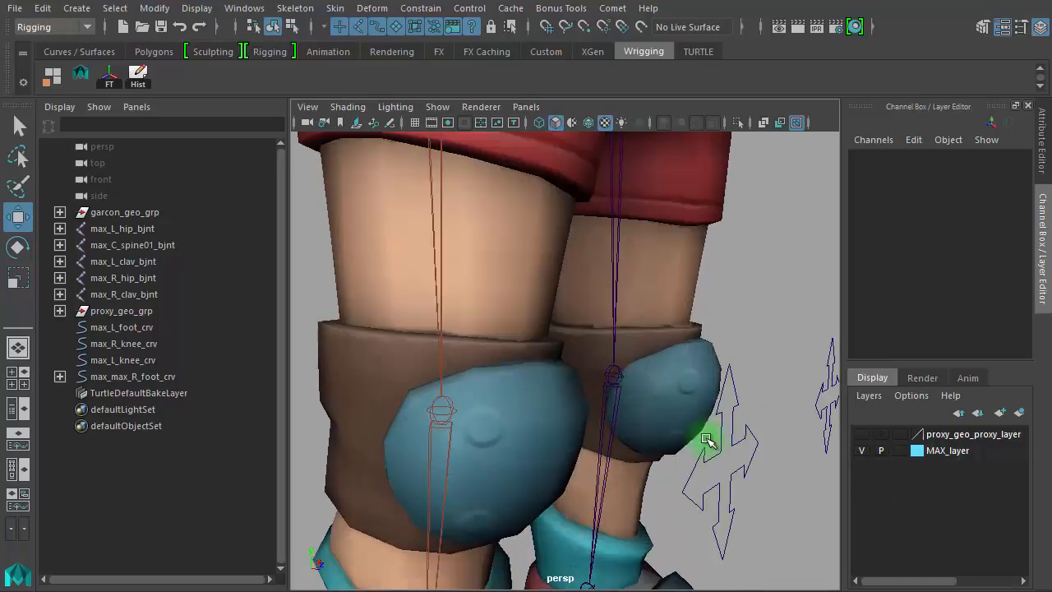
click(530, 298)
scroll(554, 322, down, 6)
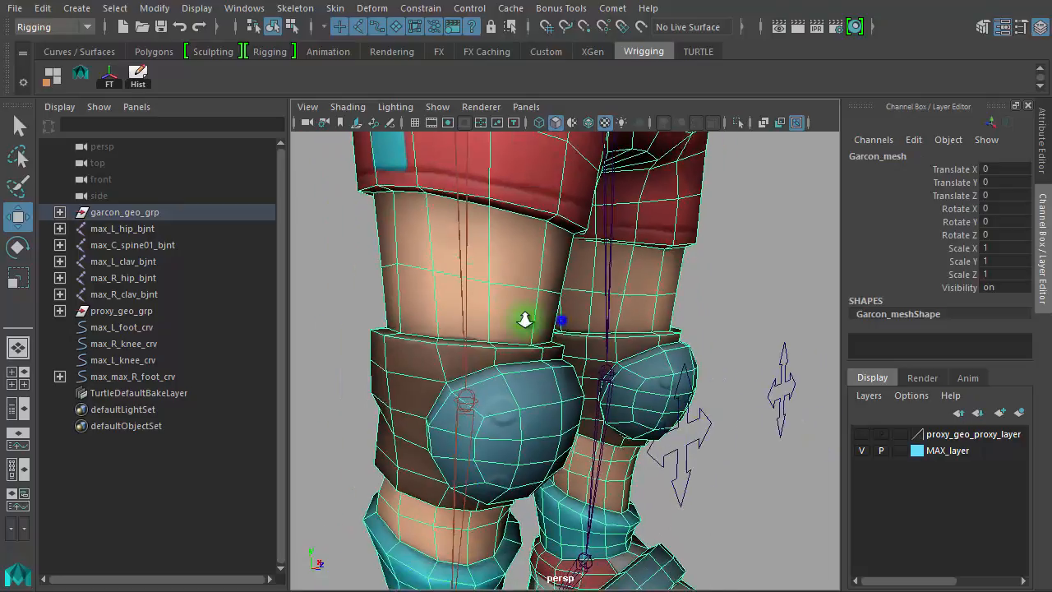
click(861, 451)
Step: Show proxy_geo_proxy_layer and select the right thigh proxy mesh together with the right hip joint
click(861, 434)
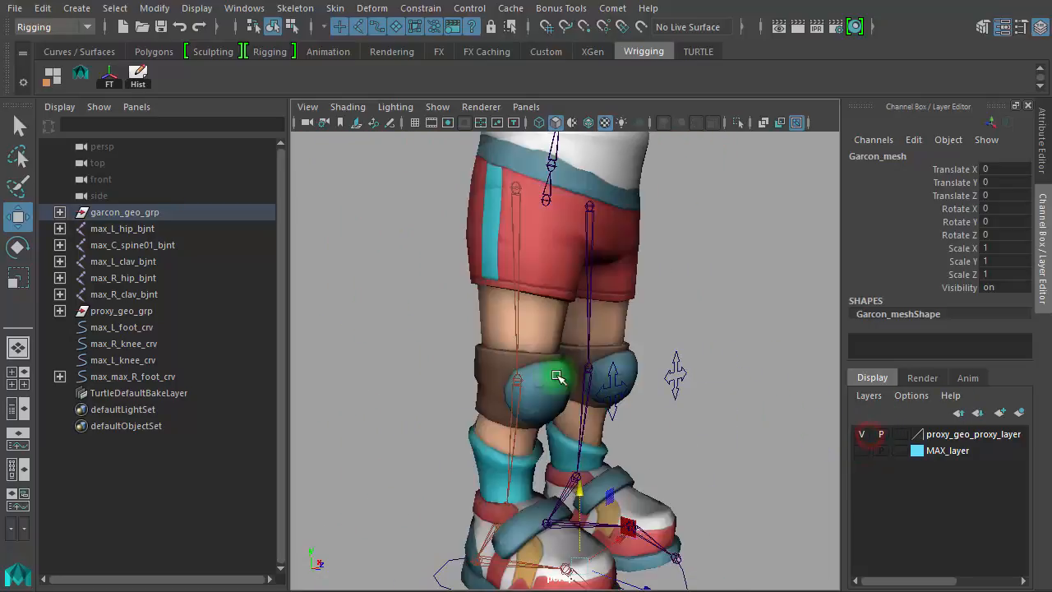
click(525, 321)
alt+right_drag(603, 352, 701, 362)
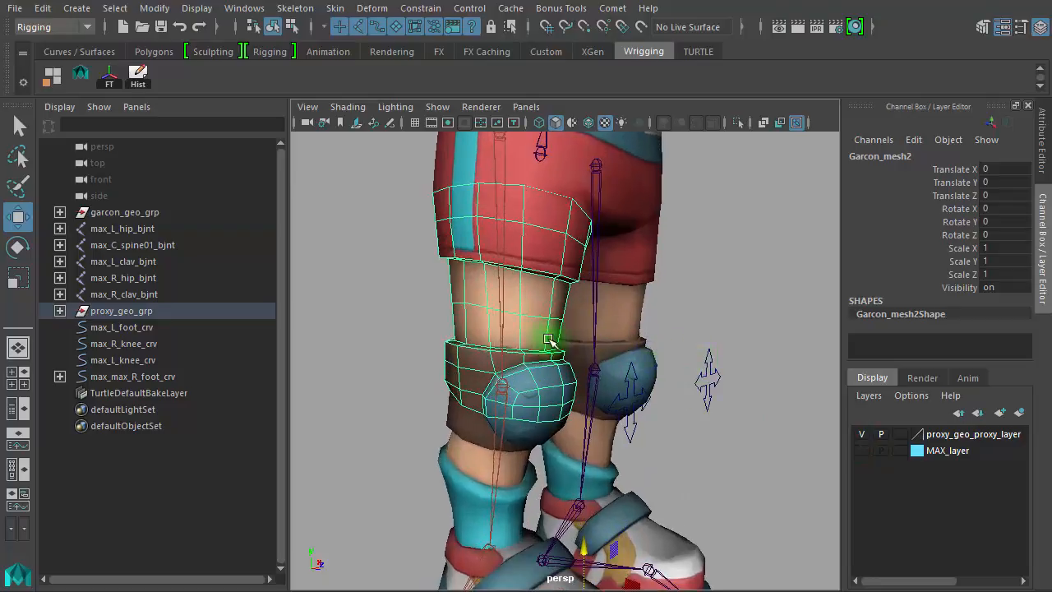
click(504, 301)
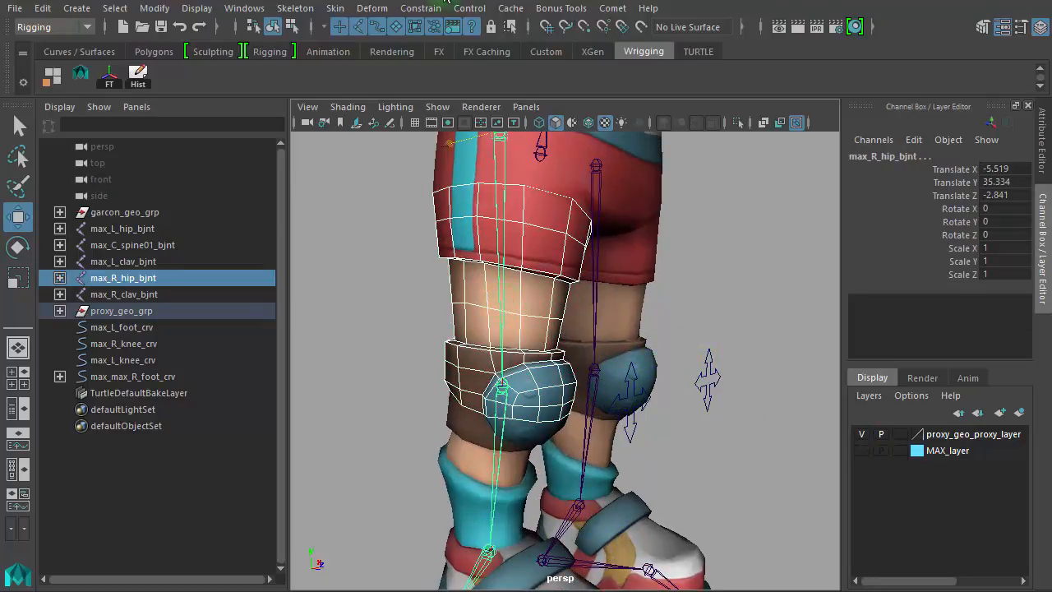
Step: Open the Bind Skin options and reset them to their defaults
click(335, 9)
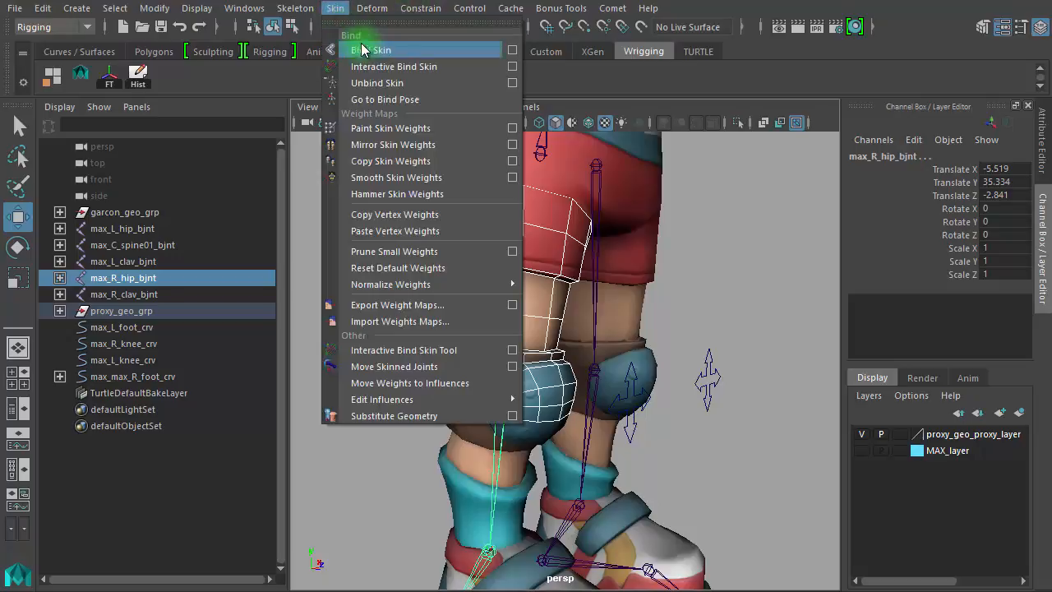
click(512, 50)
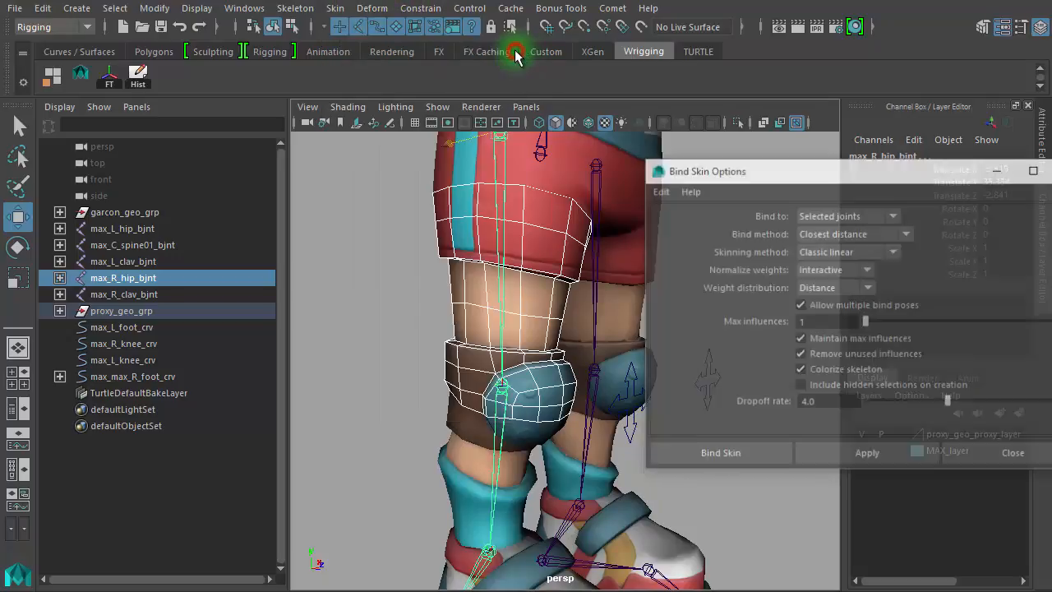
click(662, 193)
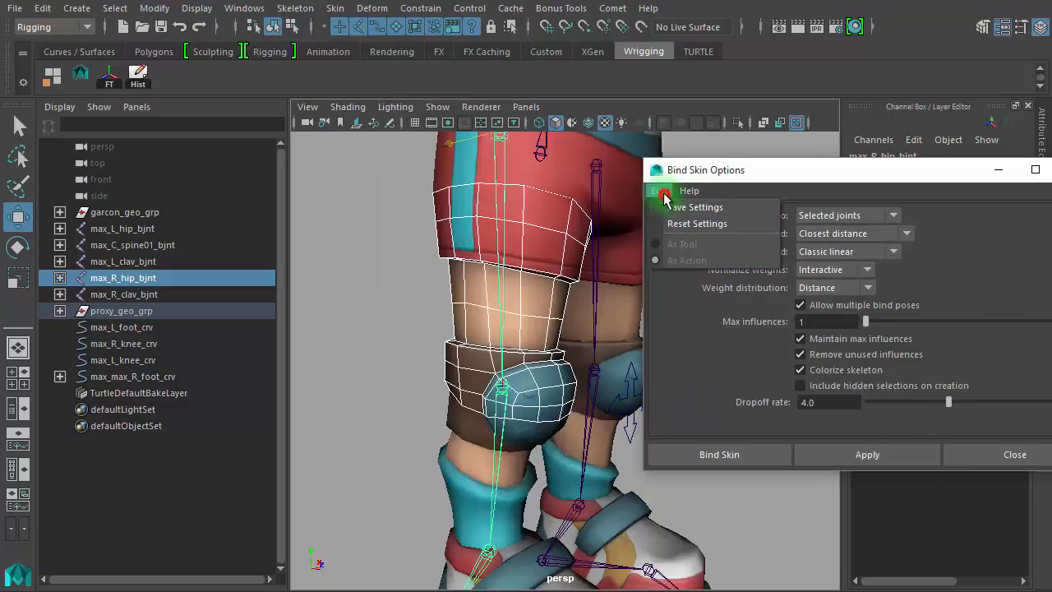
click(668, 223)
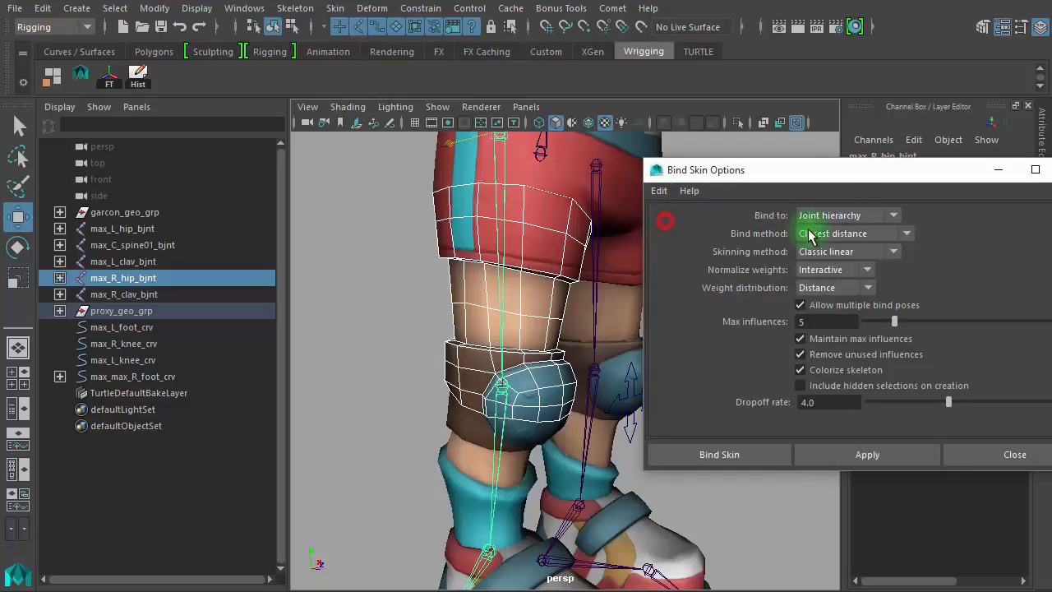
Step: Bind the right thigh proxy to the hip joint with Selected joints and Max influences 1, and move the options clear of the legs
click(846, 217)
click(842, 250)
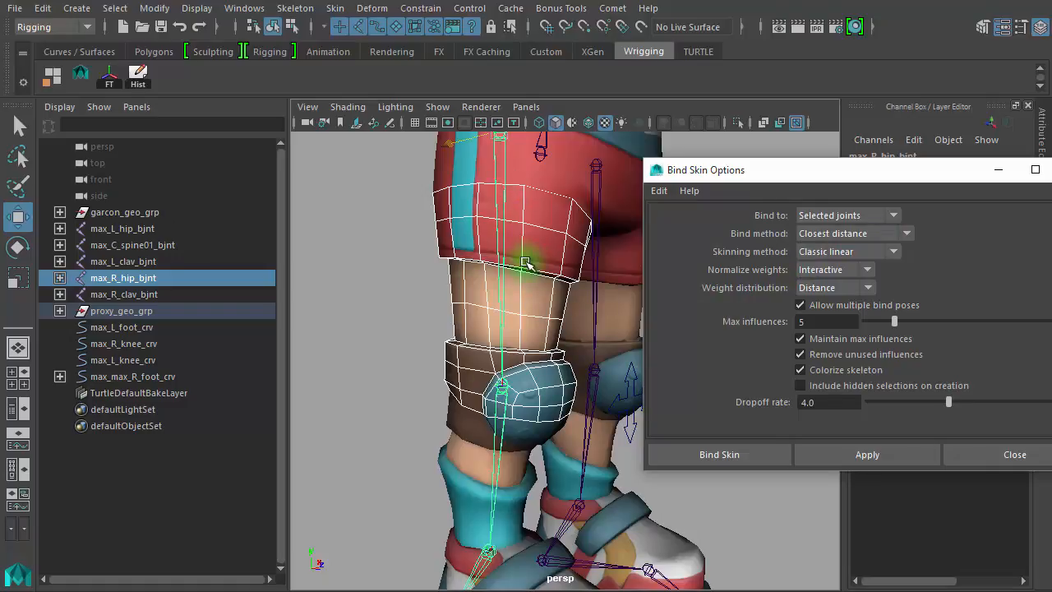
double_click(803, 321)
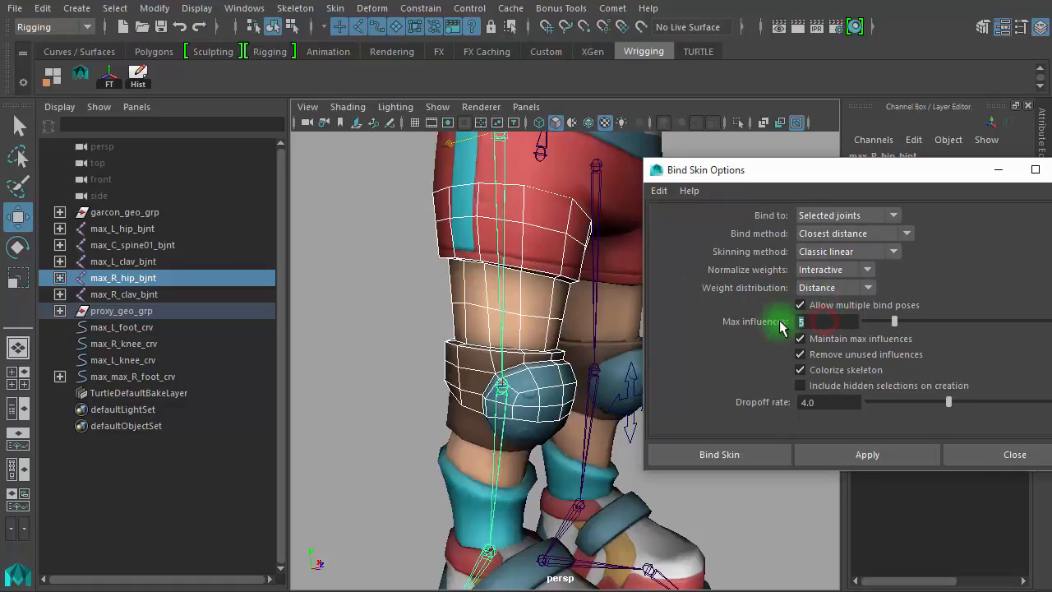
click(852, 456)
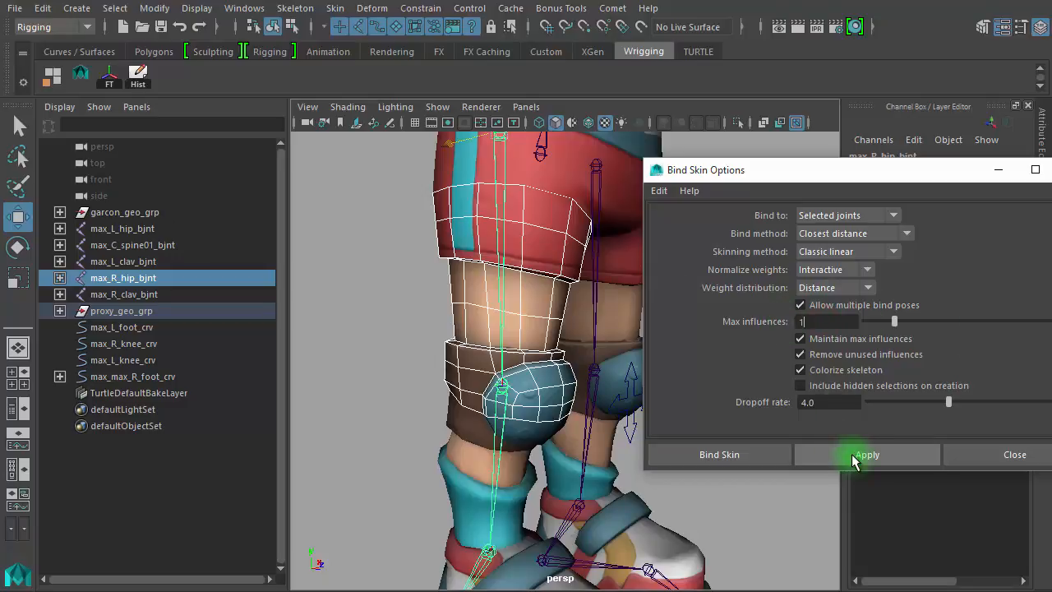
drag(769, 191, 896, 132)
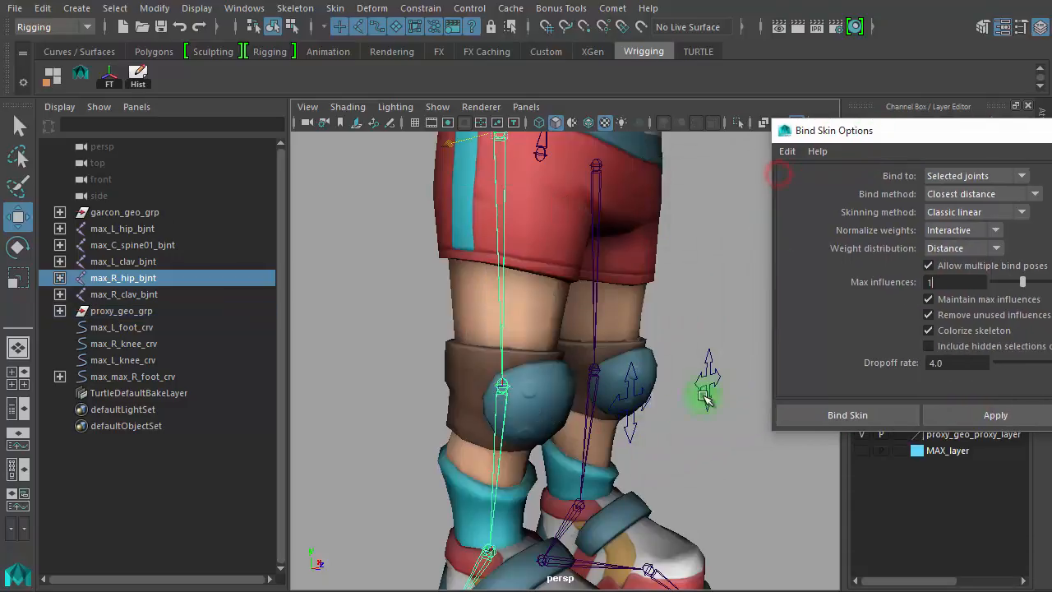
alt+middle_drag(722, 416, 732, 309)
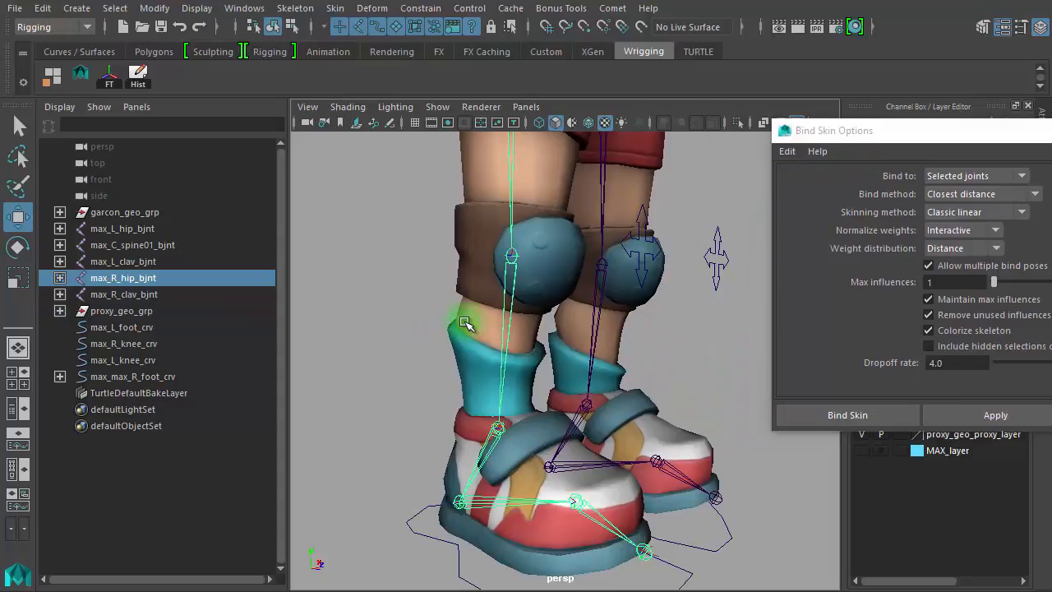
Step: Bind the right shin proxy mesh to the right knee joint with the current Bind Skin settings
click(483, 320)
drag(479, 314, 531, 309)
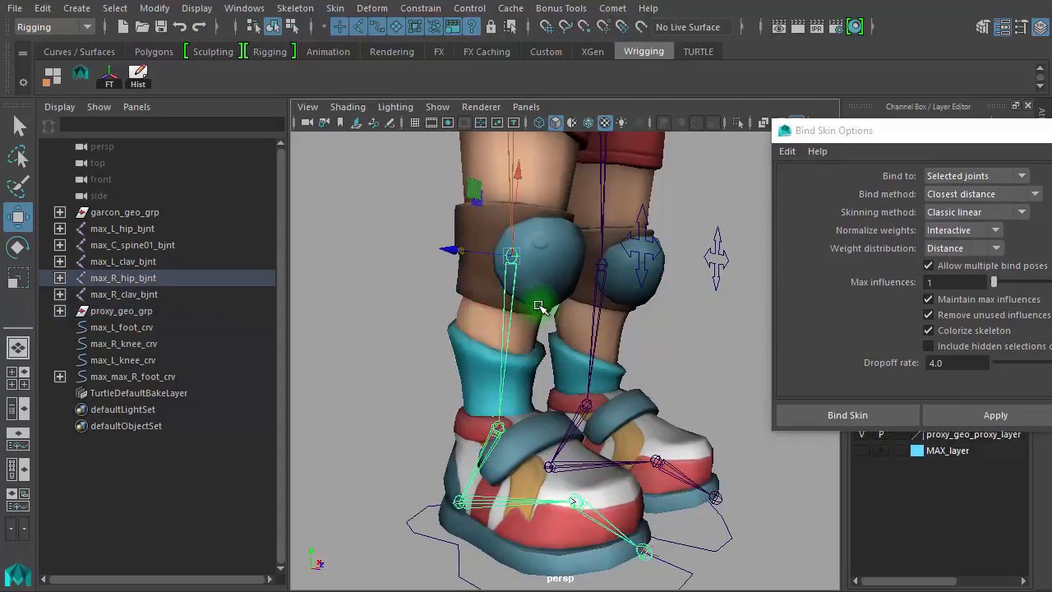
shift+click(462, 329)
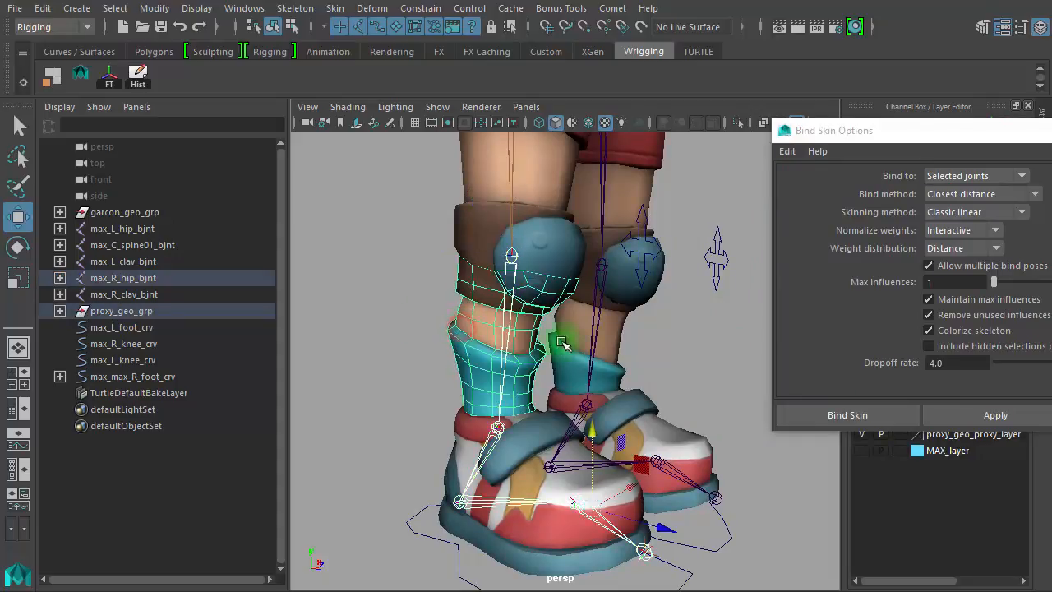
click(1008, 426)
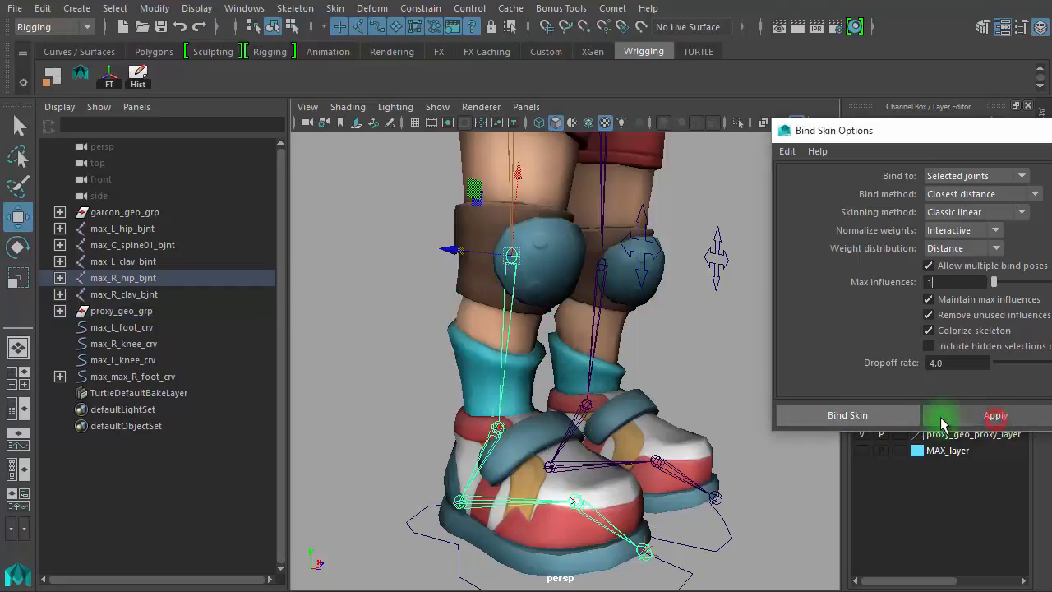
Step: Bind the rear part of the right shoe proxy to the right ankle joint
click(469, 435)
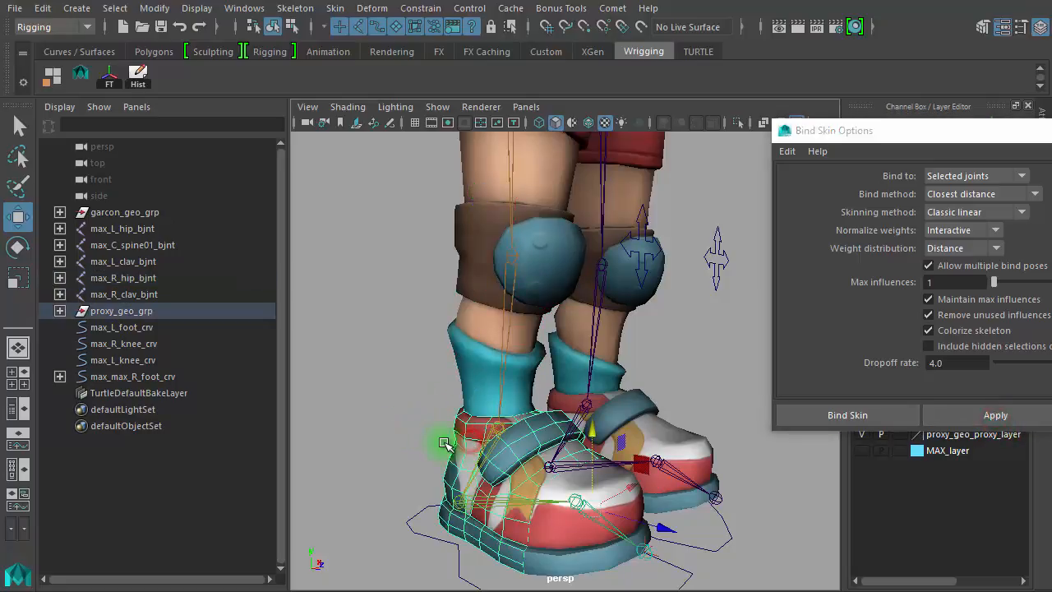
scroll(502, 353, up, 4)
alt+drag(516, 326, 550, 256)
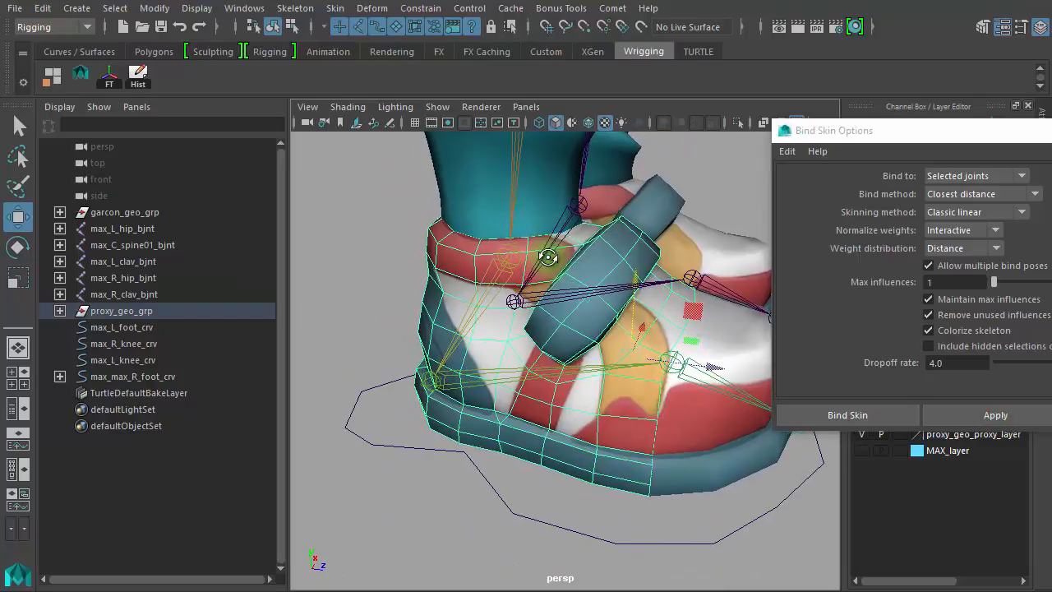
shift+click(483, 294)
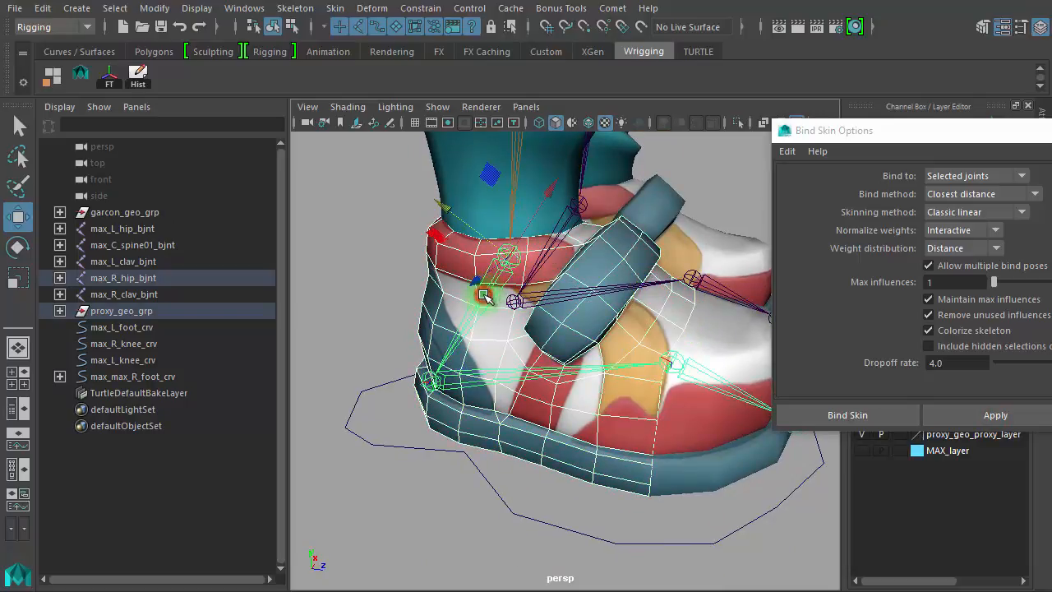
click(966, 415)
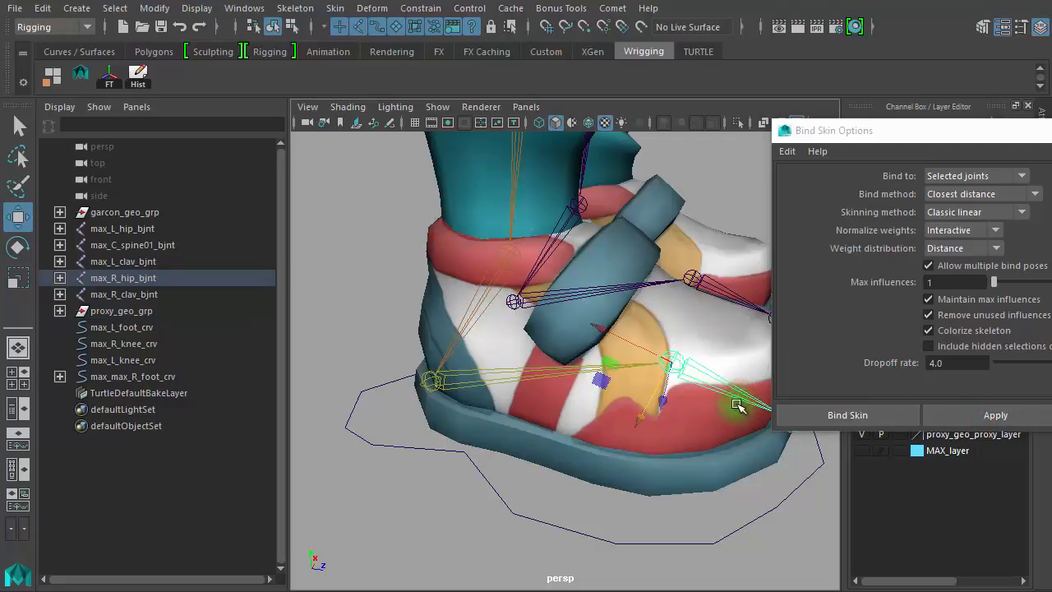
Step: Bind the toe part of the right shoe proxy to the right ball joint max_R_ball_bjnt
click(716, 433)
click(958, 416)
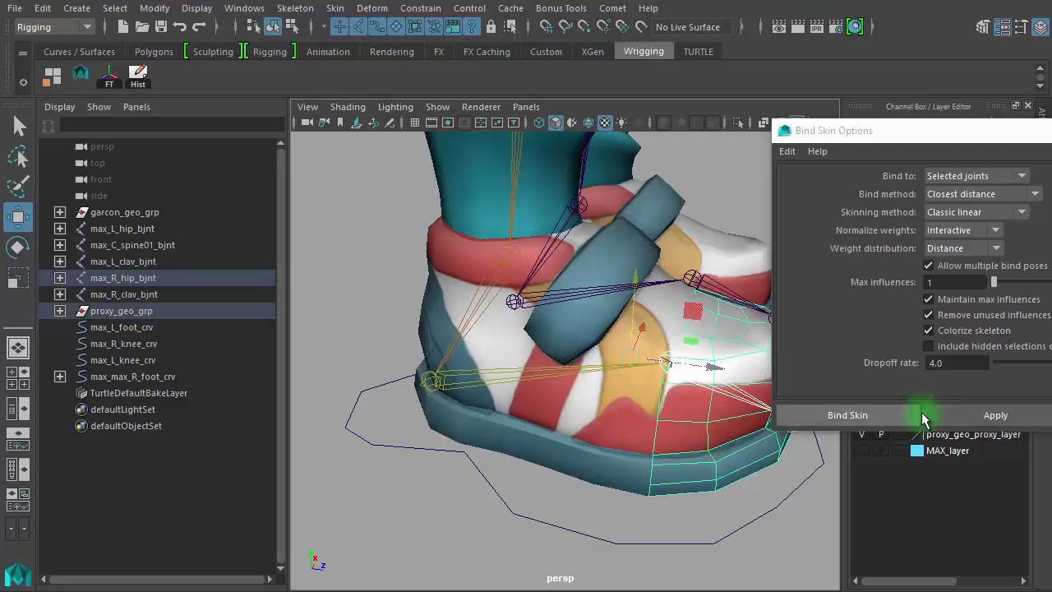
alt+middle_drag(715, 444, 592, 438)
click(975, 419)
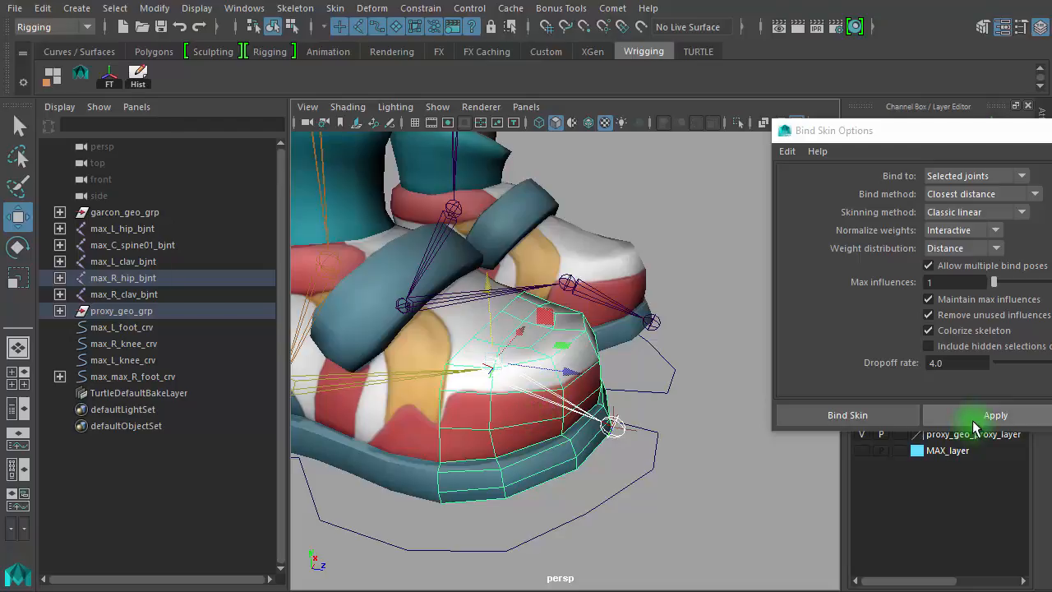
click(588, 409)
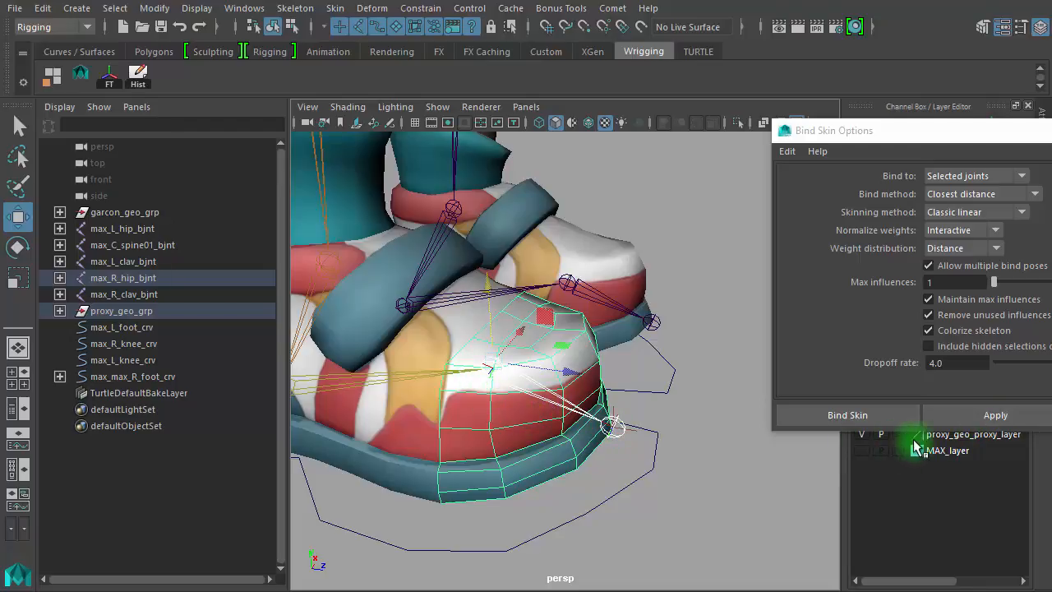
click(987, 420)
mouse_move(559, 435)
alt+mouse_down()
mouse_move(617, 411)
mouse_move(568, 411)
alt+mouse_up()
click(1014, 425)
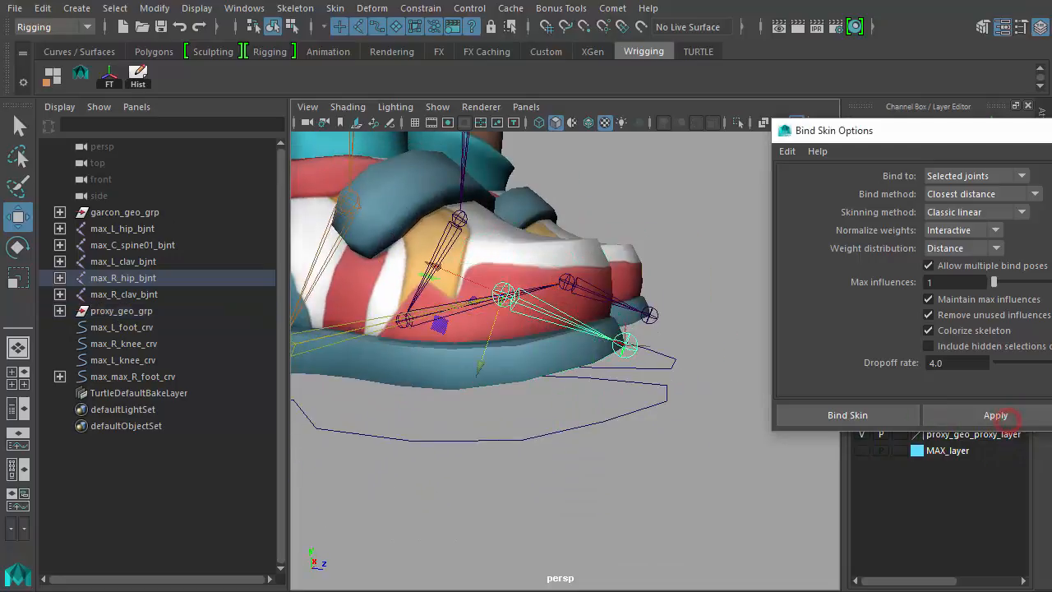
Step: Close the Bind Skin options and turn off the X-ray display of the joints over the leg meshes
alt+drag(614, 376, 535, 376)
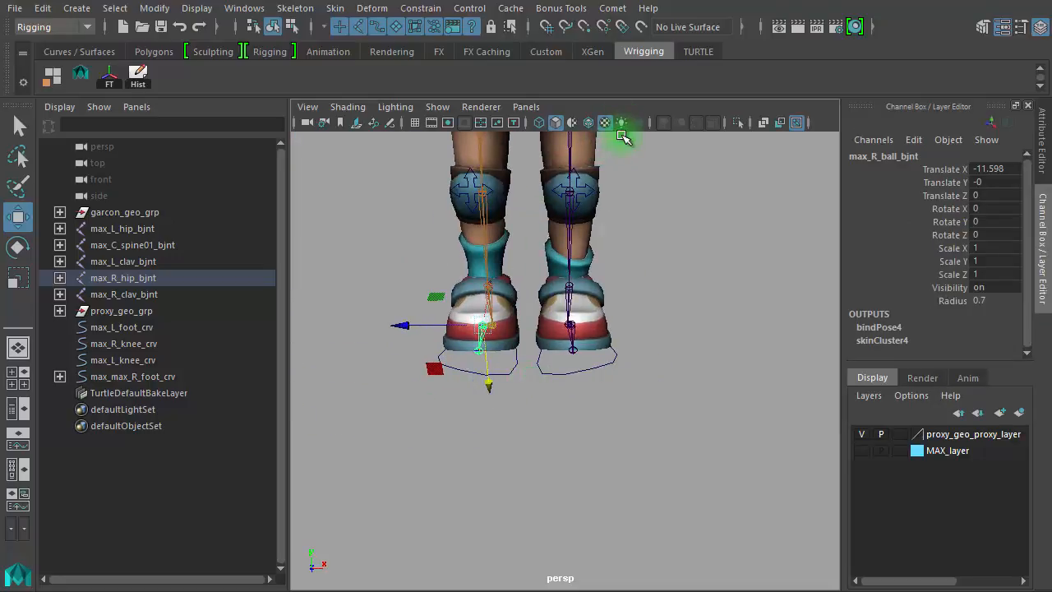
click(795, 125)
alt+drag(570, 249, 753, 265)
alt+middle_drag(680, 293, 680, 361)
alt+drag(680, 365, 680, 330)
Step: Raise the right foot controller and move it forward to Translate X 0.289, Y 5.674 and Z 3.496
click(585, 501)
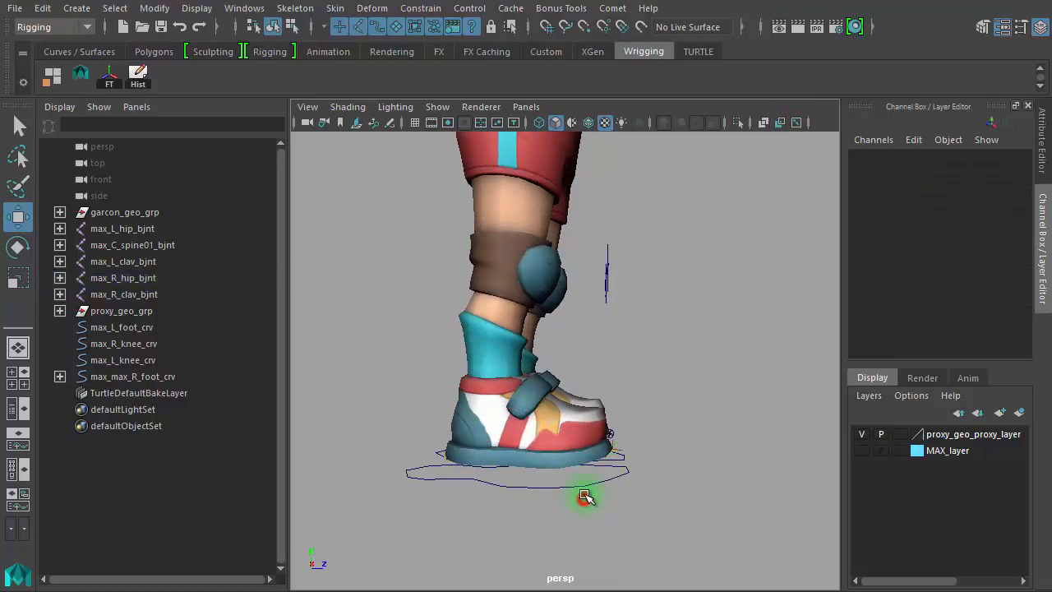
click(579, 485)
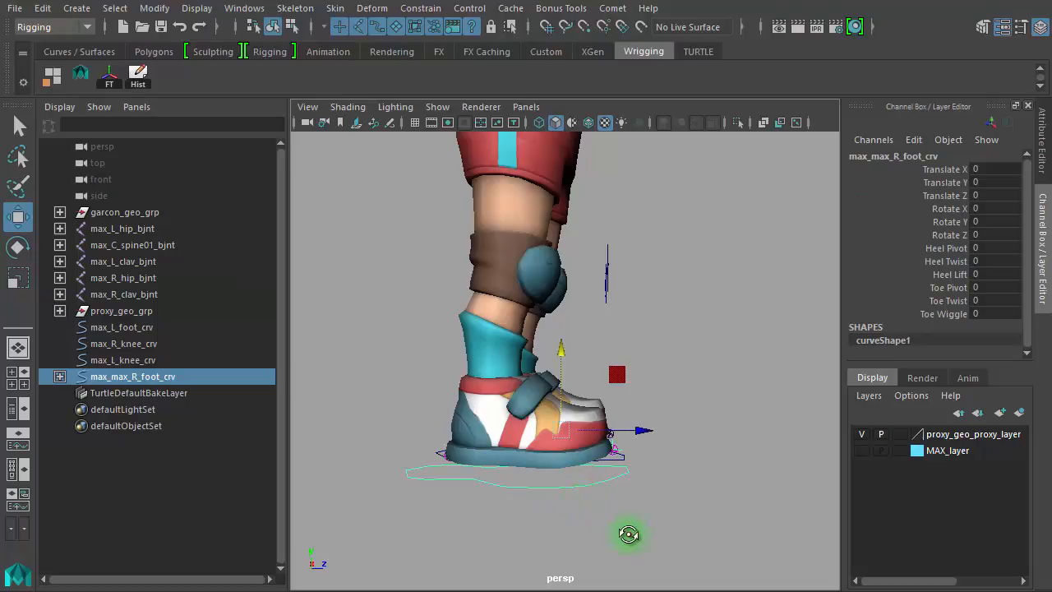
alt+drag(616, 530, 627, 539)
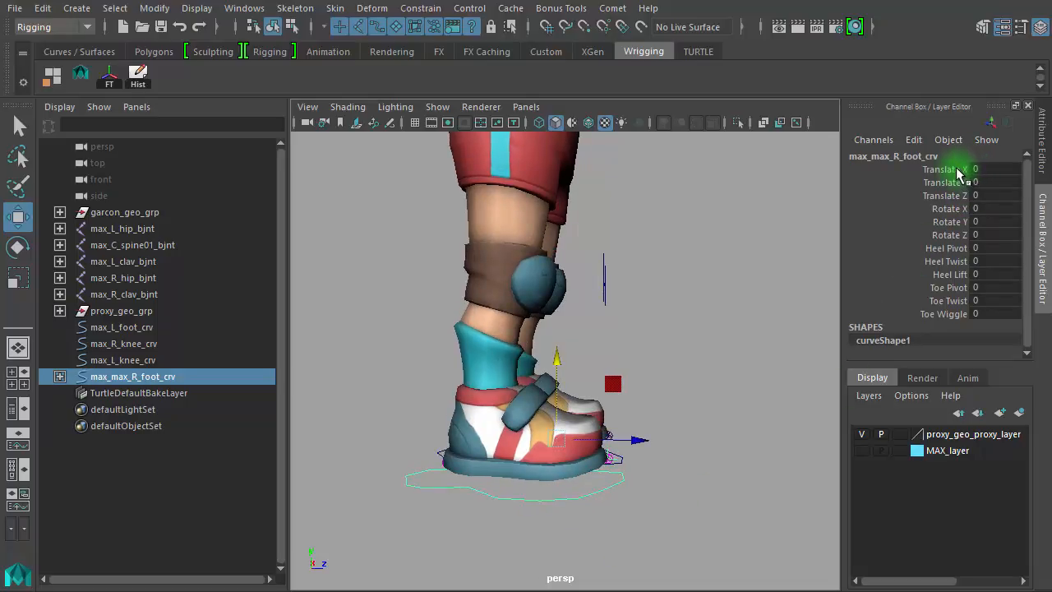
drag(958, 170, 954, 196)
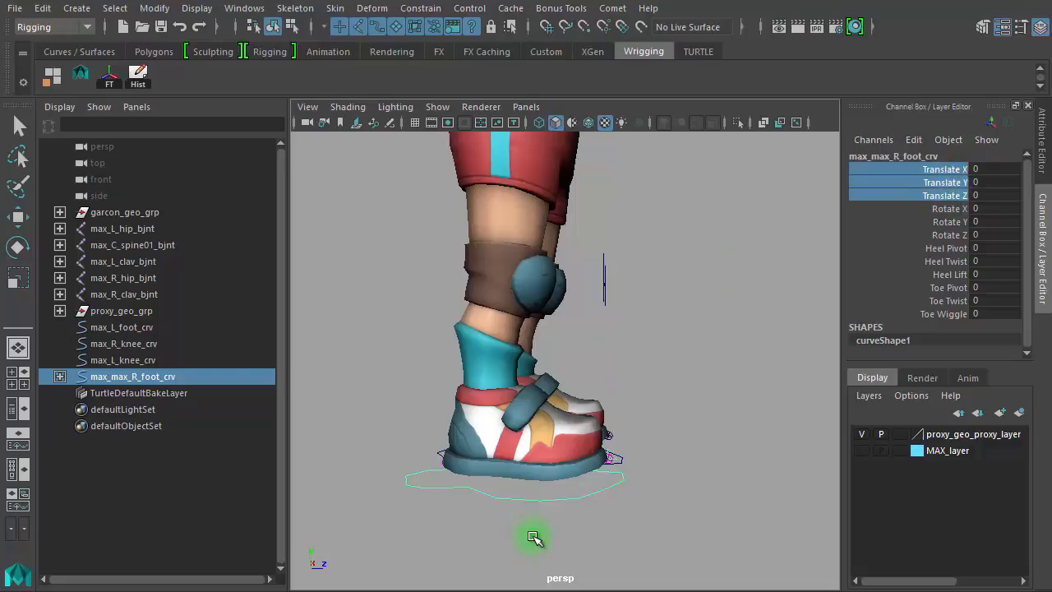
key(w)
drag(555, 441, 591, 383)
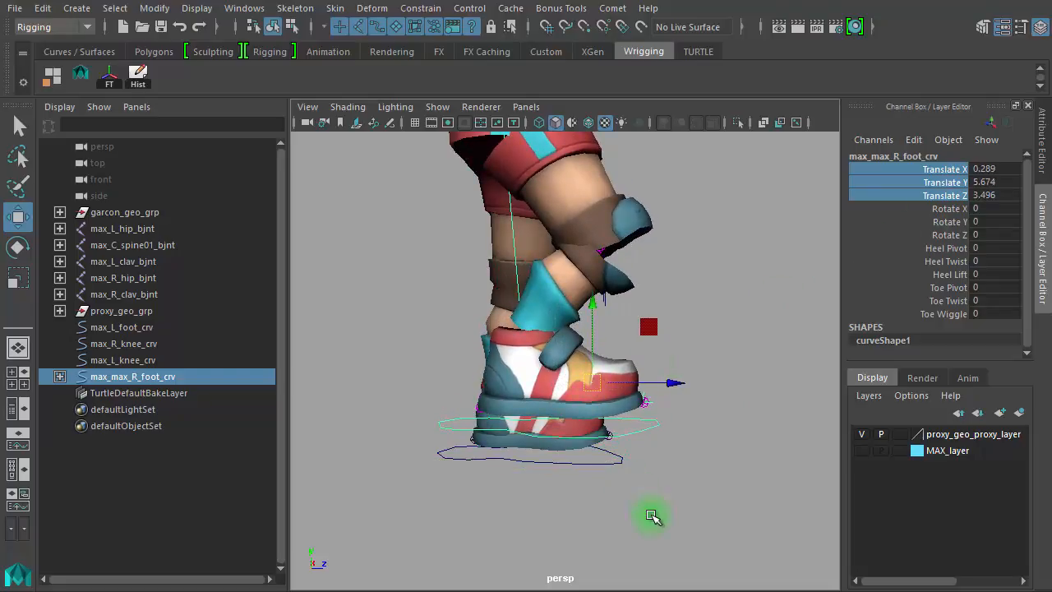
Step: Try rotating the raised right foot controller and undo the rotation
scroll(652, 516, up, 3)
key(e)
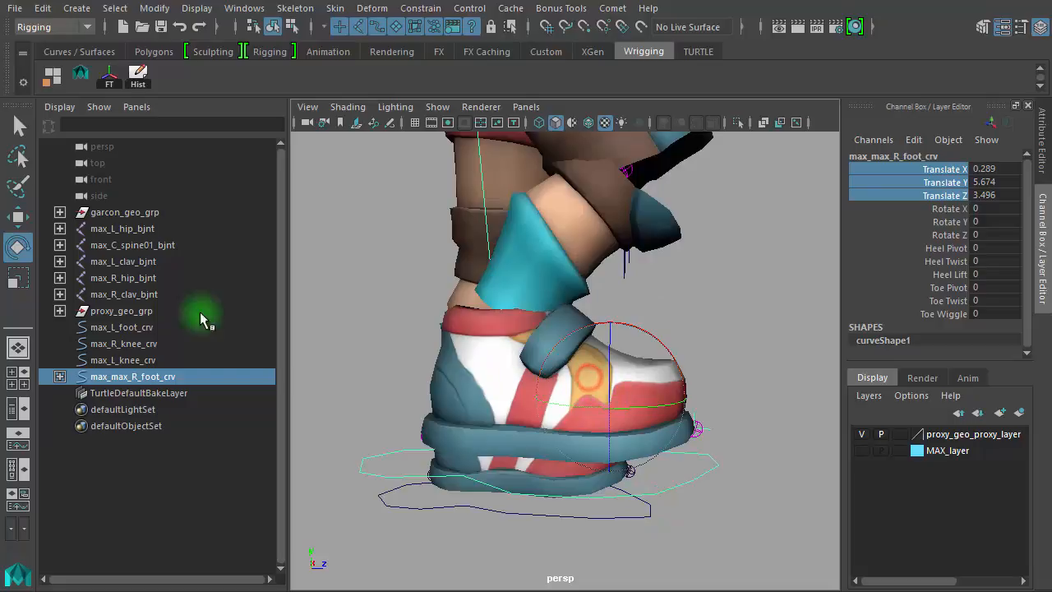
click(420, 304)
drag(421, 304, 346, 281)
mouse_move(599, 370)
mouse_down()
mouse_move(566, 395)
mouse_move(578, 336)
mouse_move(564, 400)
mouse_move(587, 354)
mouse_move(597, 357)
mouse_up()
key(z)
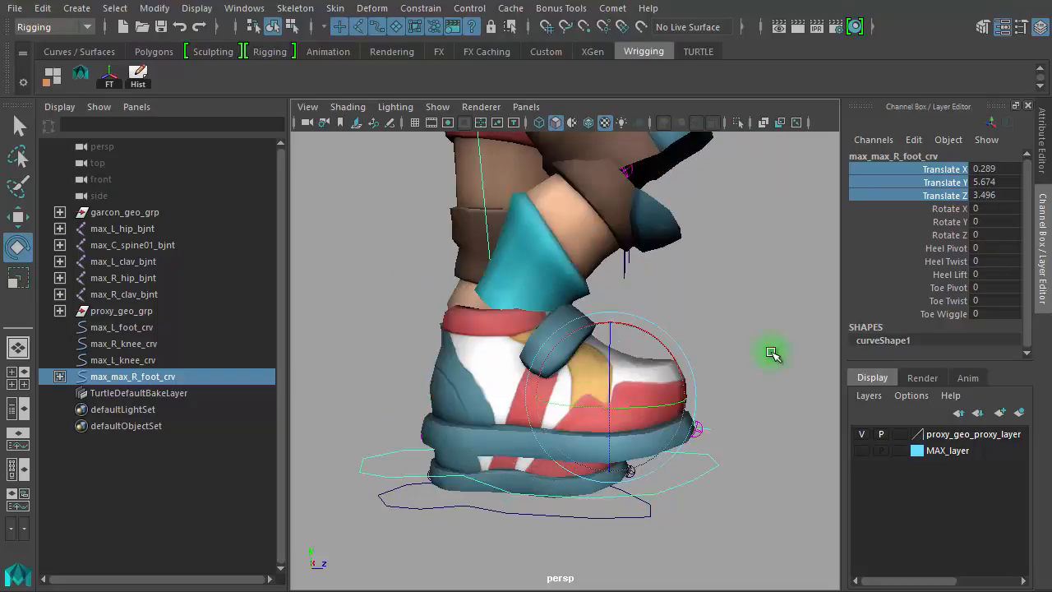
Step: Test the right foot controller's heel channels, setting Heel Pivot to 0.4 and Heel Twist to 25.4
click(949, 247)
alt+drag(663, 373, 381, 378)
alt+right_drag(371, 383, 435, 387)
alt+drag(465, 353, 685, 365)
alt+right_drag(679, 364, 356, 333)
alt+drag(448, 333, 513, 331)
alt+right_drag(513, 332, 704, 370)
alt+drag(694, 352, 696, 333)
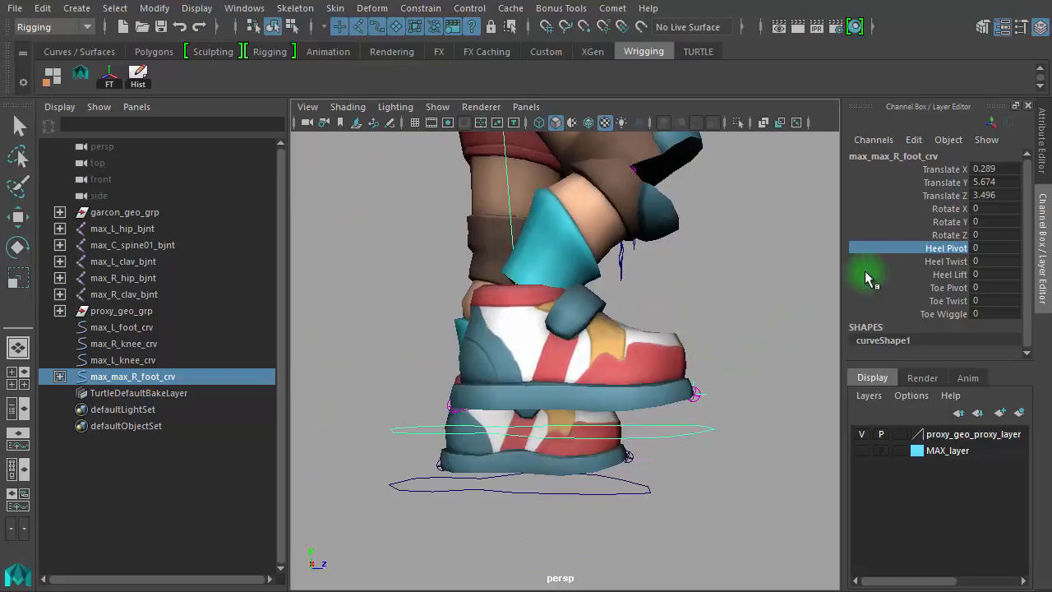
middle_drag(622, 282, 682, 337)
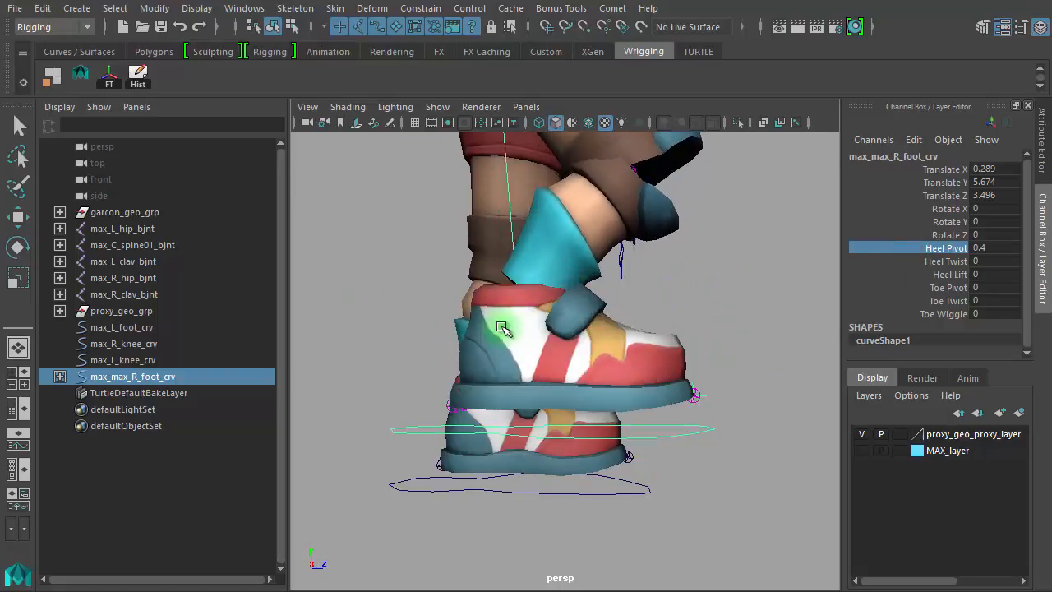
click(942, 263)
middle_drag(501, 294, 613, 340)
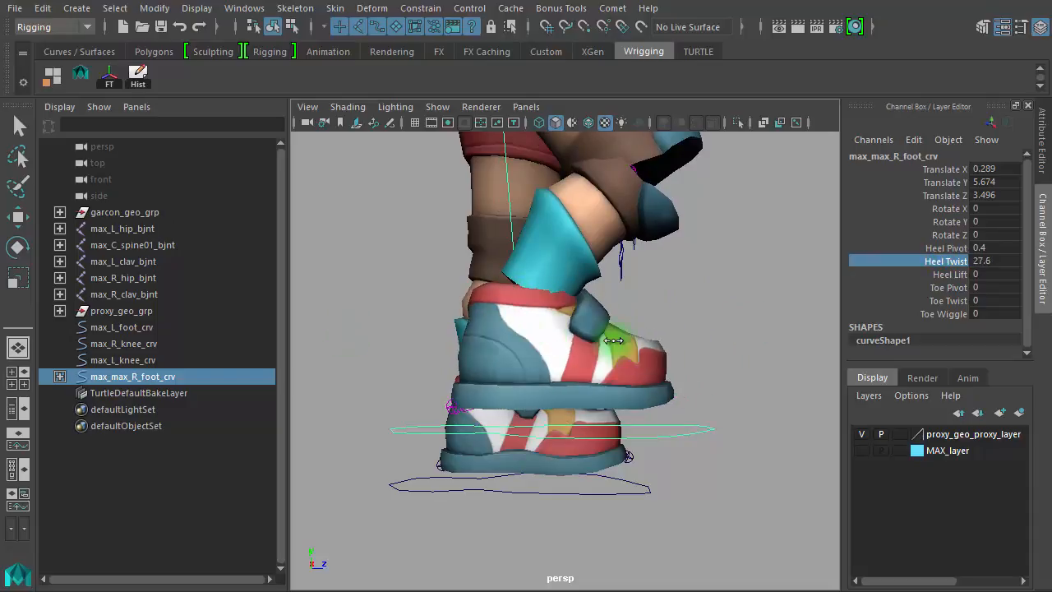
Step: Test the Heel Lift channel of the right foot controller and return it to 0
click(950, 276)
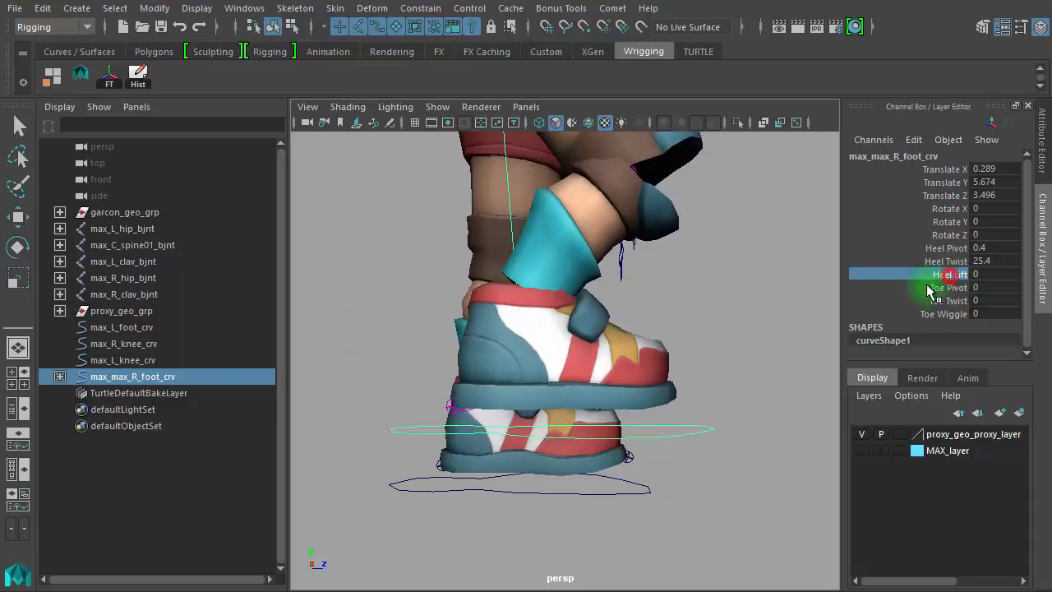
middle_drag(477, 466, 548, 503)
mouse_move(550, 503)
alt+mouse_down()
mouse_move(488, 513)
mouse_move(540, 505)
alt+mouse_up()
middle_drag(400, 499, 535, 505)
Step: Try a Toe Pivot of 30 on the right foot controller and undo it
click(945, 287)
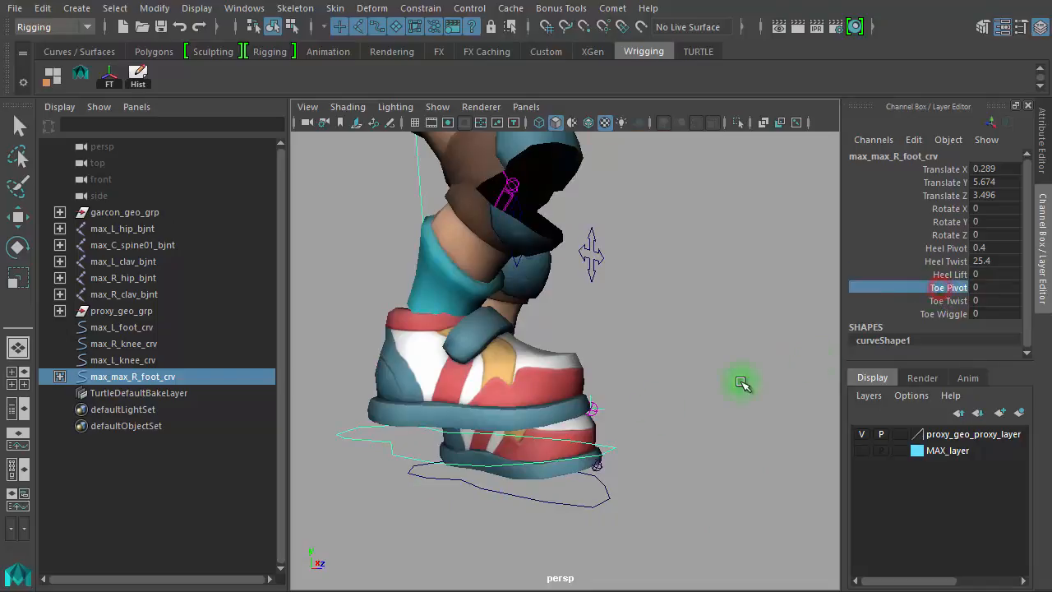
middle_drag(561, 436, 582, 388)
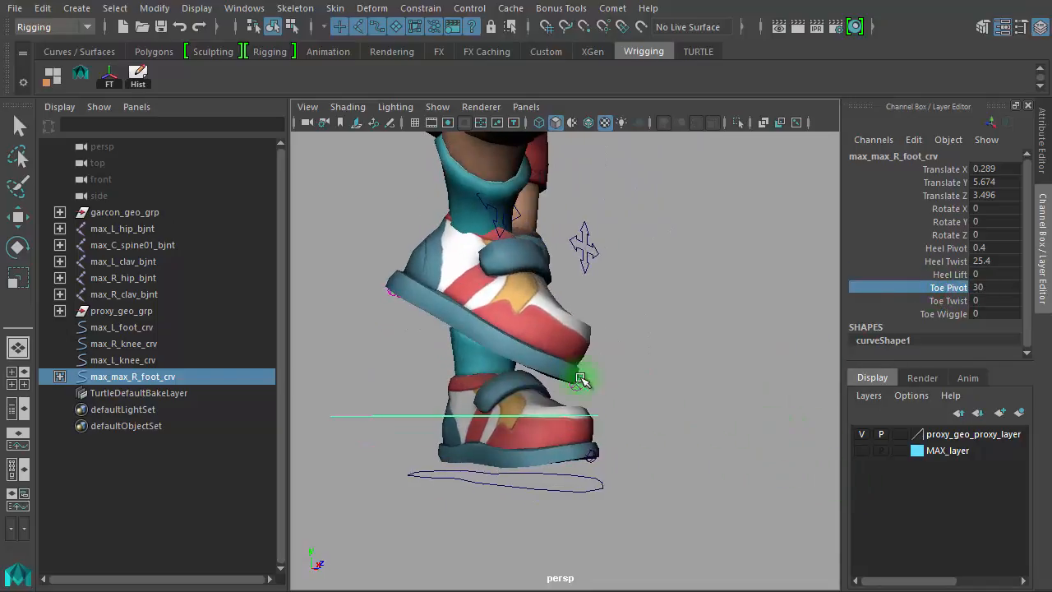
key(ctrl+z)
Step: Try out Toe Twist and Toe Wiggle on the right foot controller, undoing each change
click(944, 300)
middle_drag(672, 364, 528, 399)
key(ctrl+z)
click(940, 314)
middle_drag(707, 379, 465, 406)
key(ctrl+z)
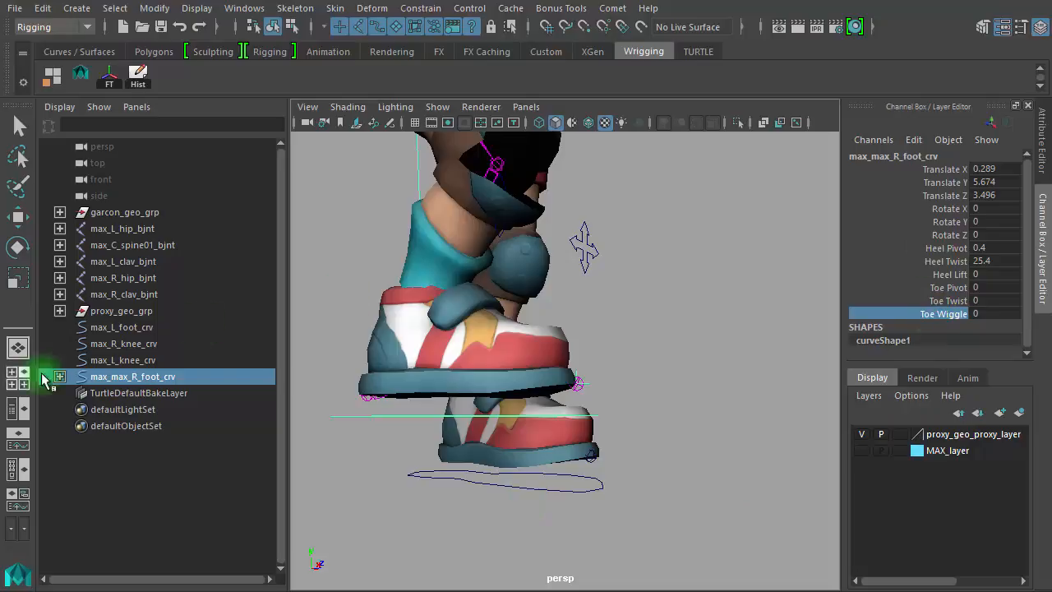
Step: Expand max_max_R_foot_crv down to max_toePivot and select max_heelPivot to examine the group's channels
click(167, 379)
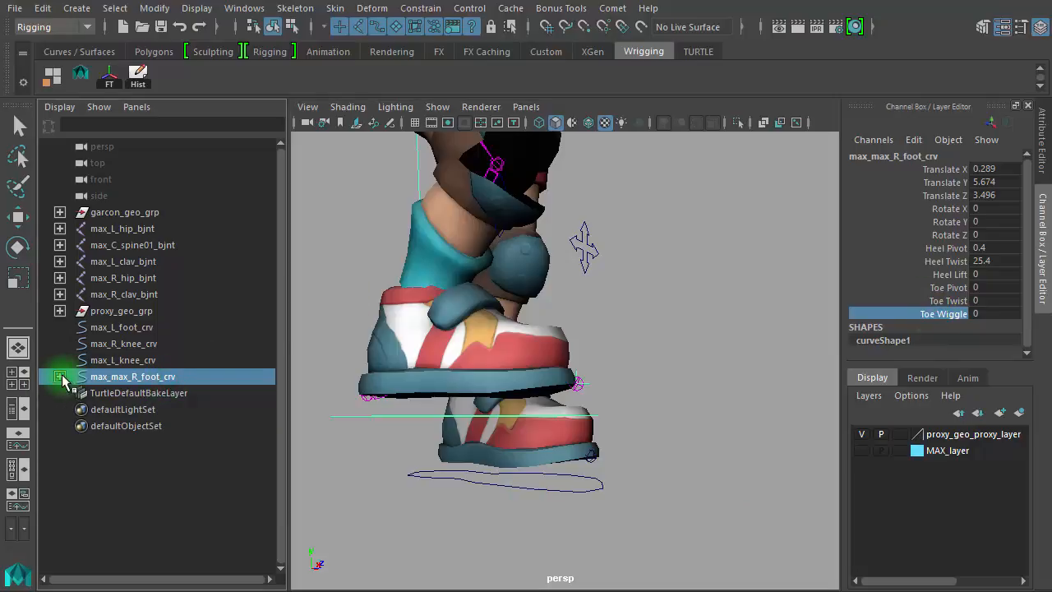
click(60, 376)
click(135, 395)
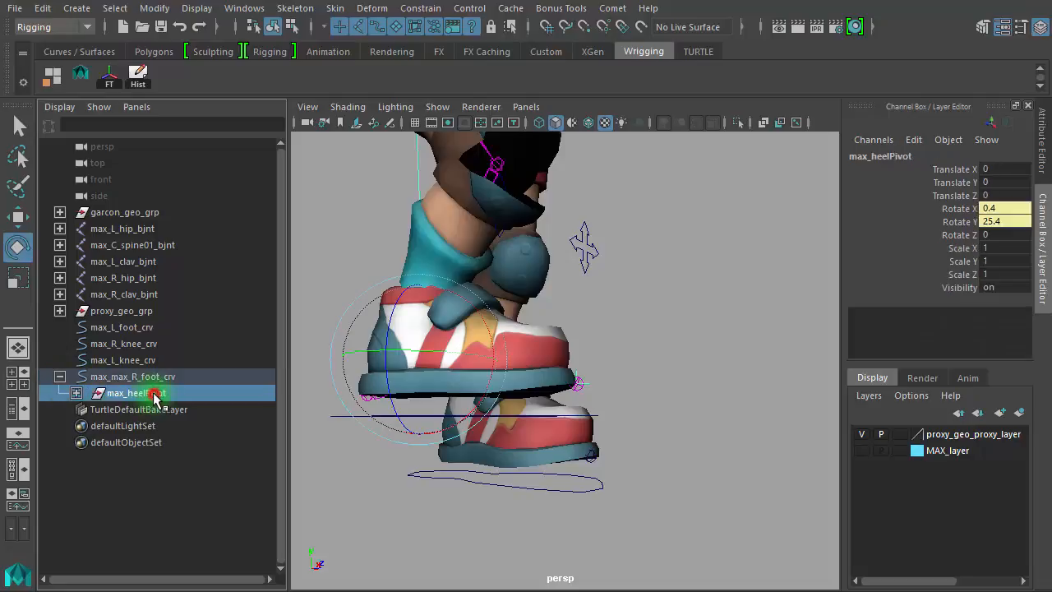
click(76, 393)
click(115, 396)
click(160, 400)
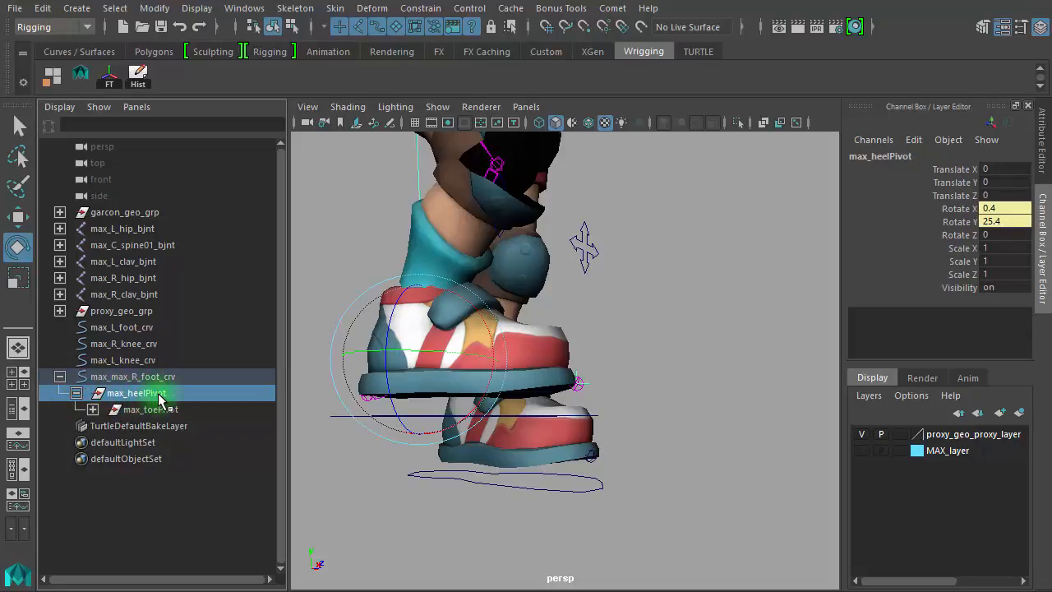
click(592, 422)
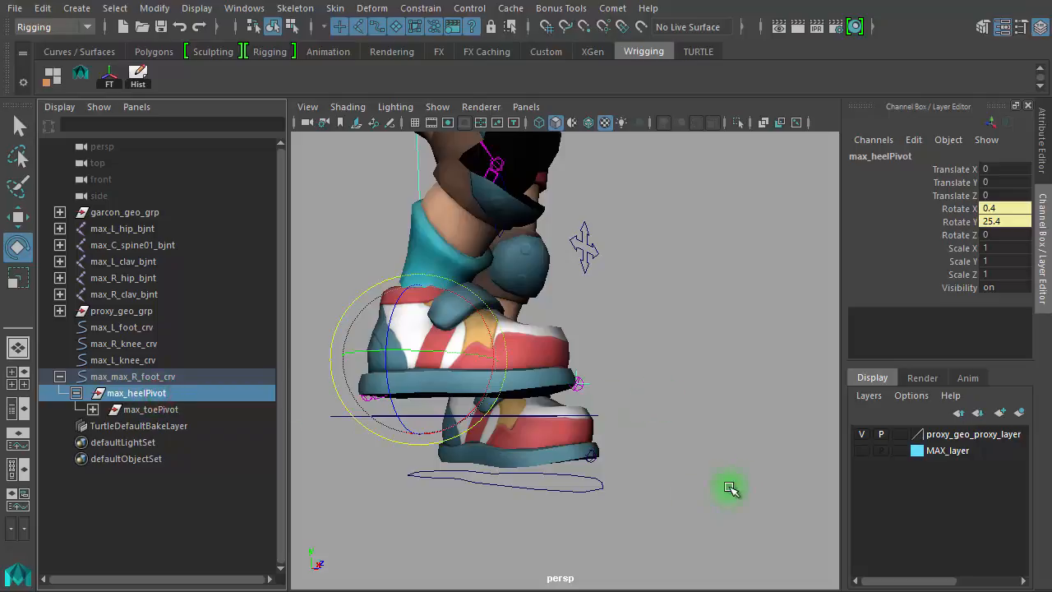
Step: Hide proxy_geo_proxy_layer and display the move manipulator of max_heelPivot to check its pivot location
click(862, 434)
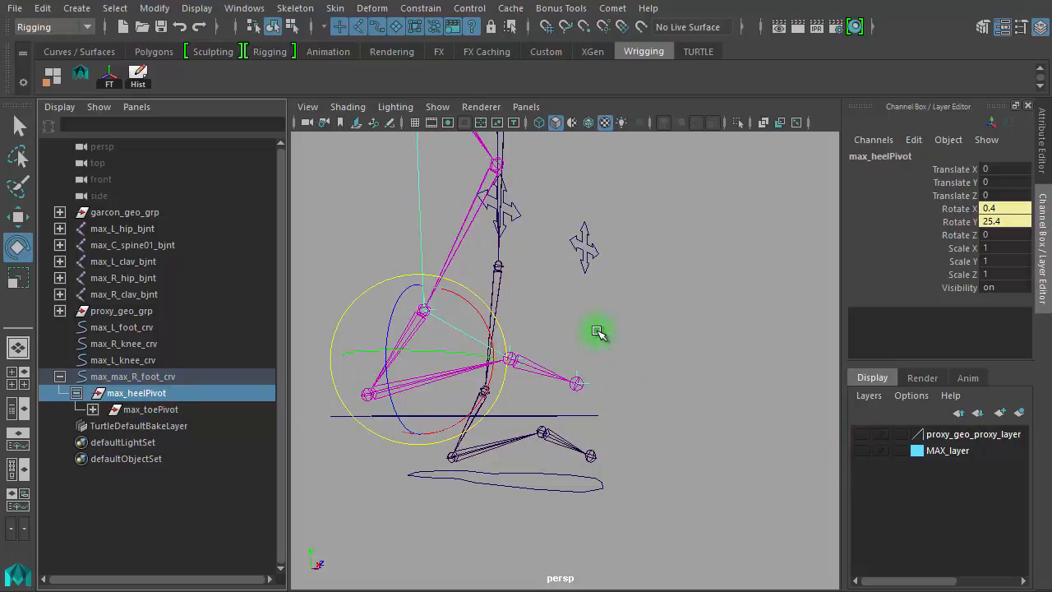
key(w)
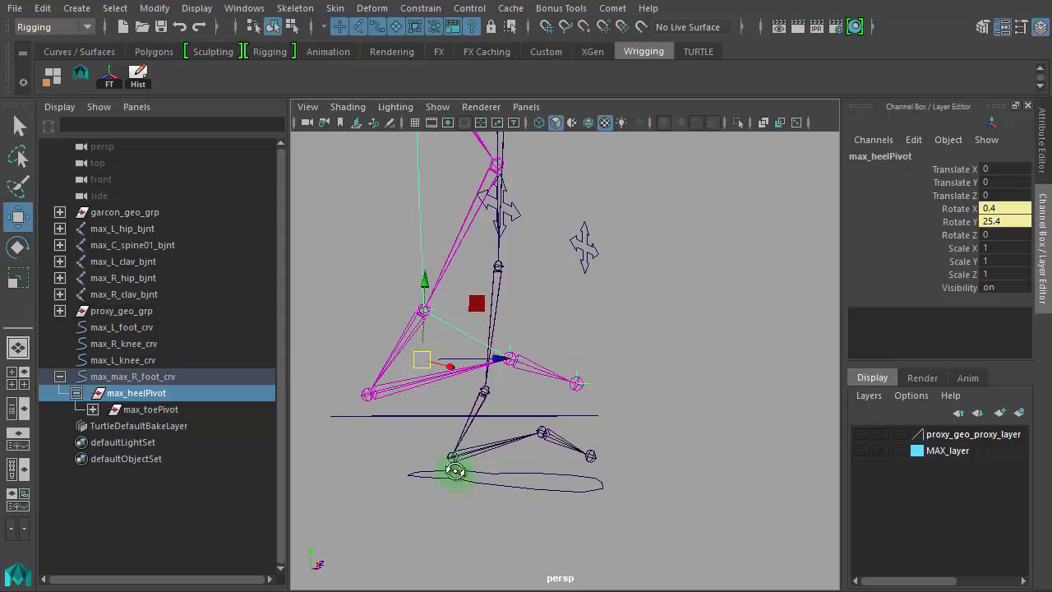
alt+drag(400, 458, 545, 484)
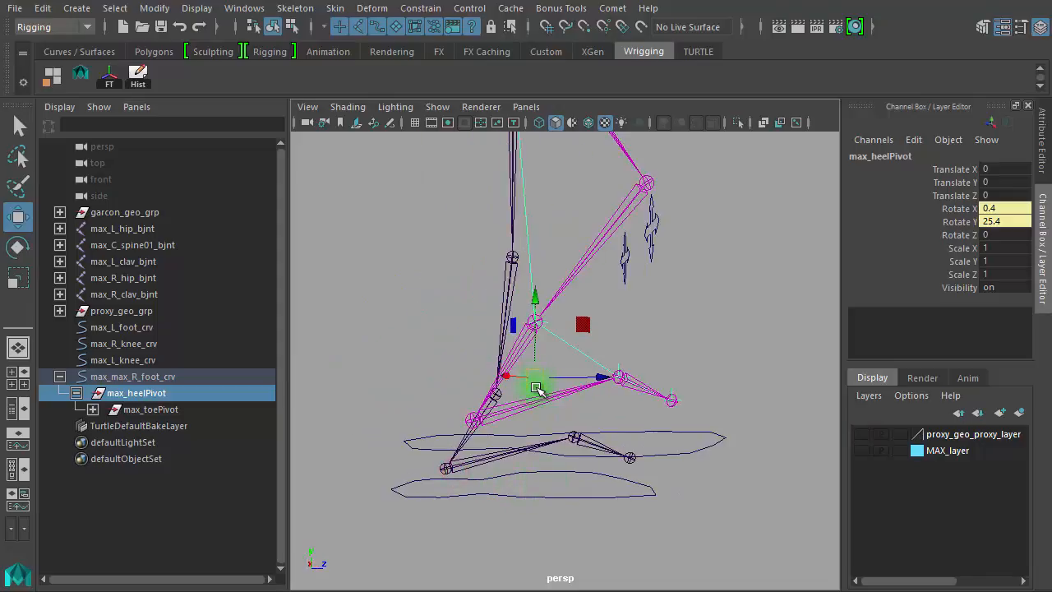
Step: Select the right foot controller and reset its Translate, Rotate, Heel Pivot and Heel Twist channels to 0
click(689, 441)
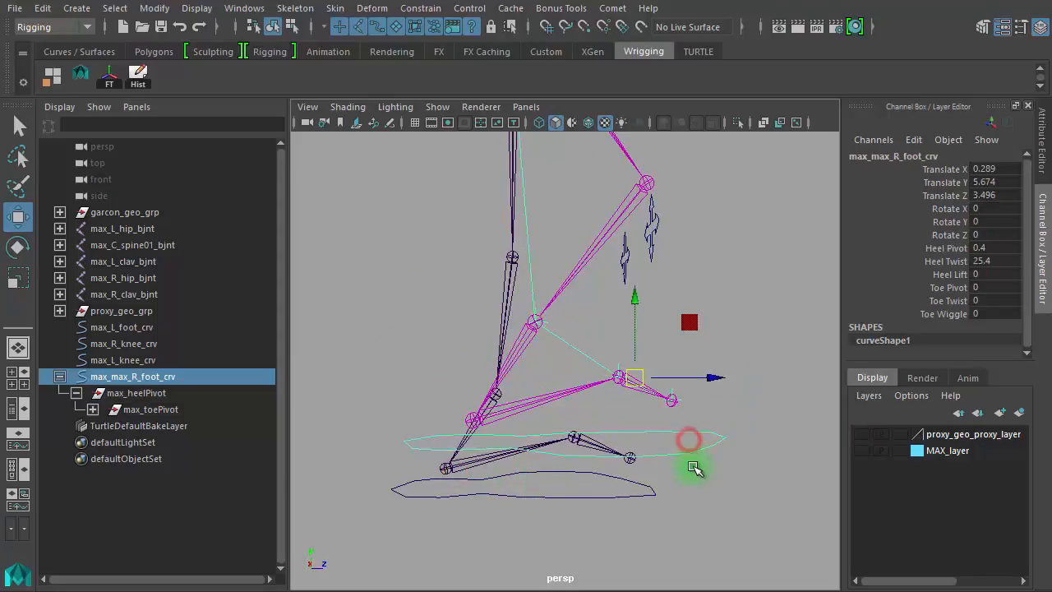
drag(986, 265, 987, 175)
text(0)
key(Return)
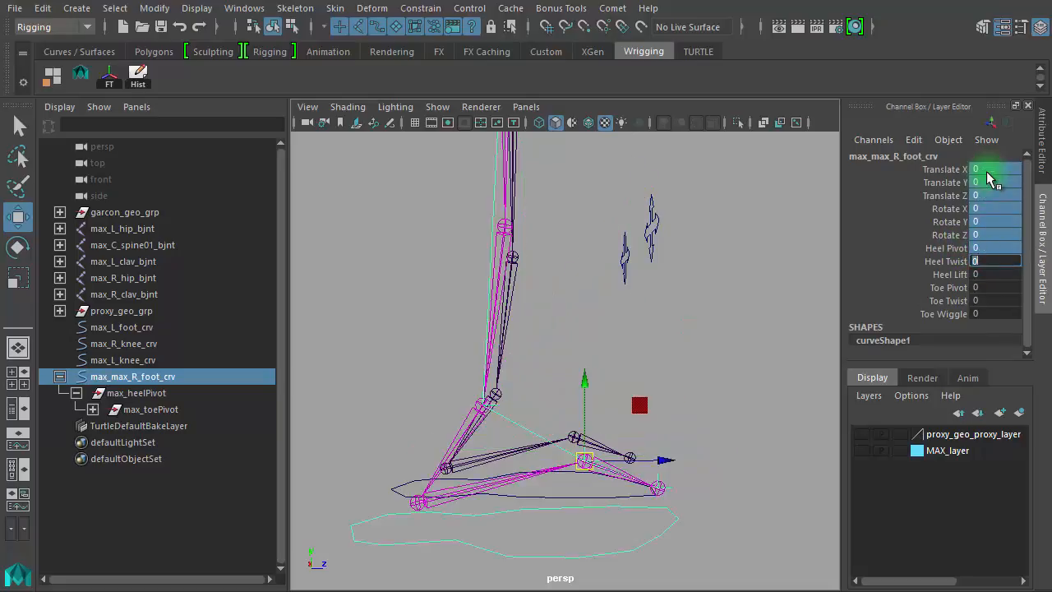
Step: Select max_heelPivot and snap its pivot point onto the right heel joint
alt+drag(793, 451, 762, 399)
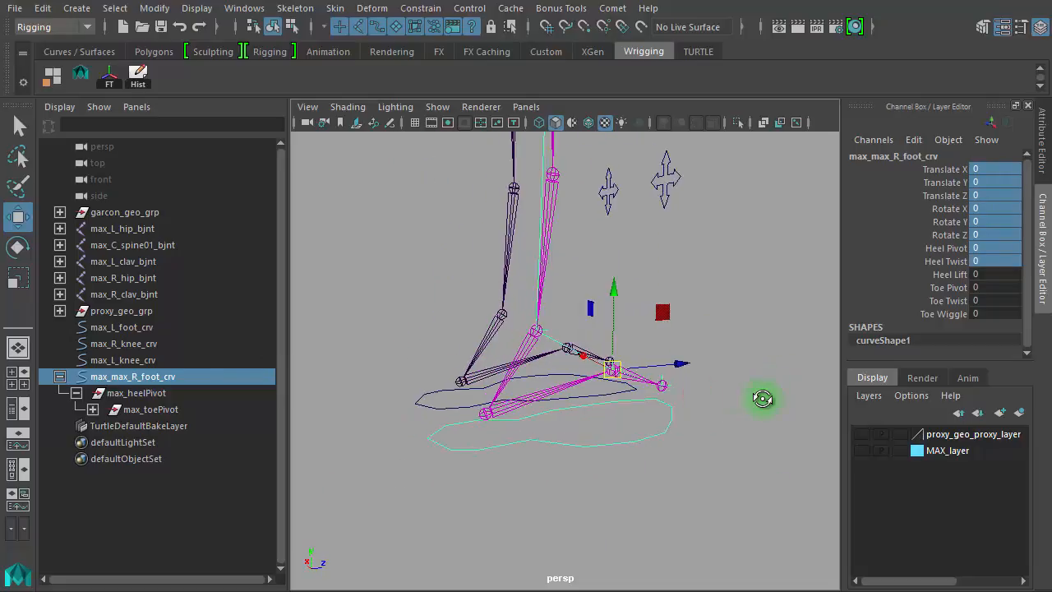
click(628, 495)
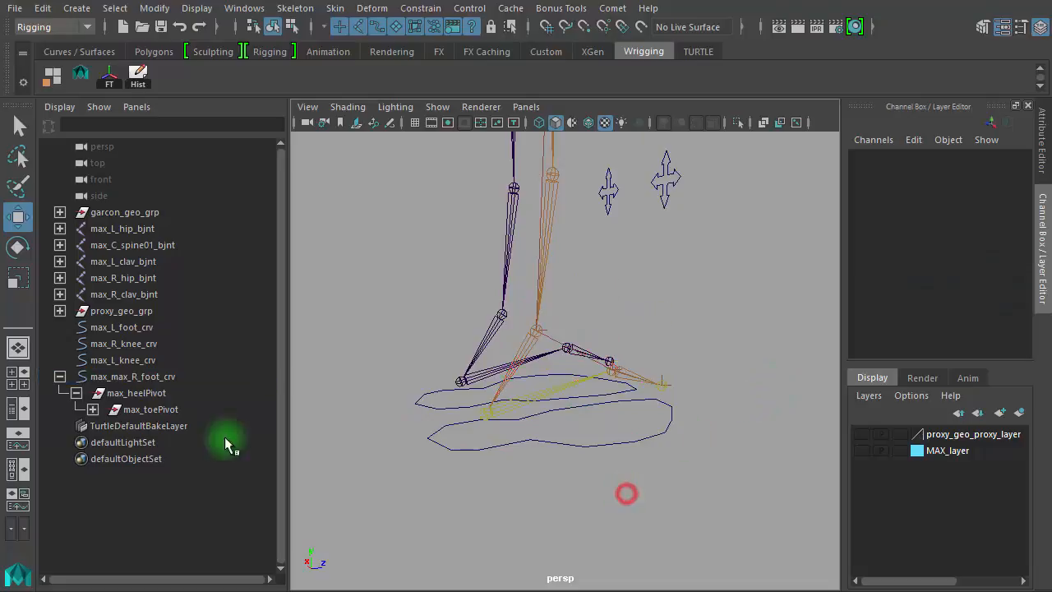
click(165, 393)
alt+drag(639, 477, 743, 450)
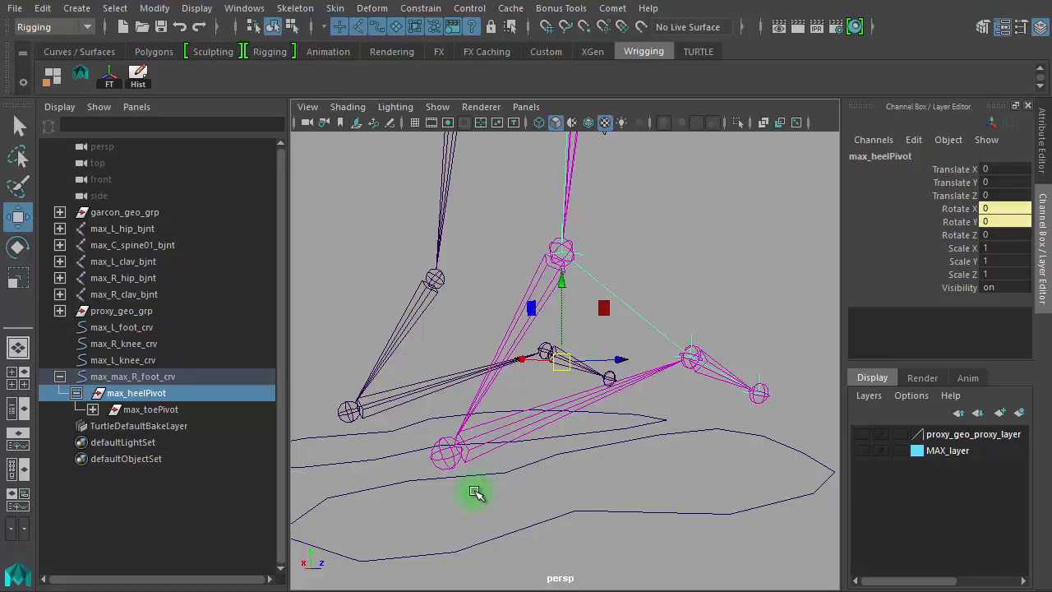
key(d)
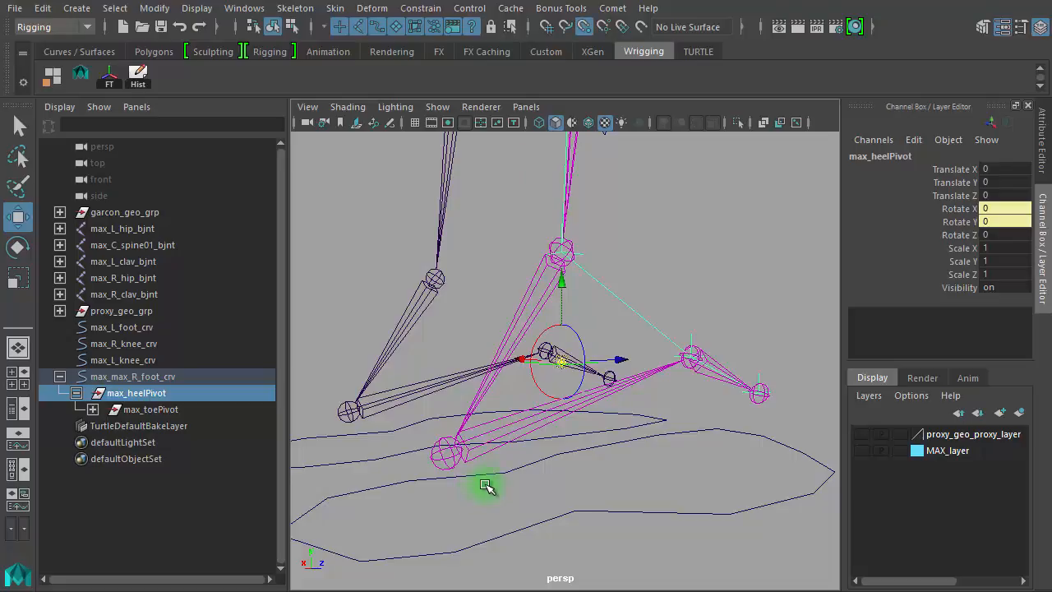
click(454, 454)
key(d)
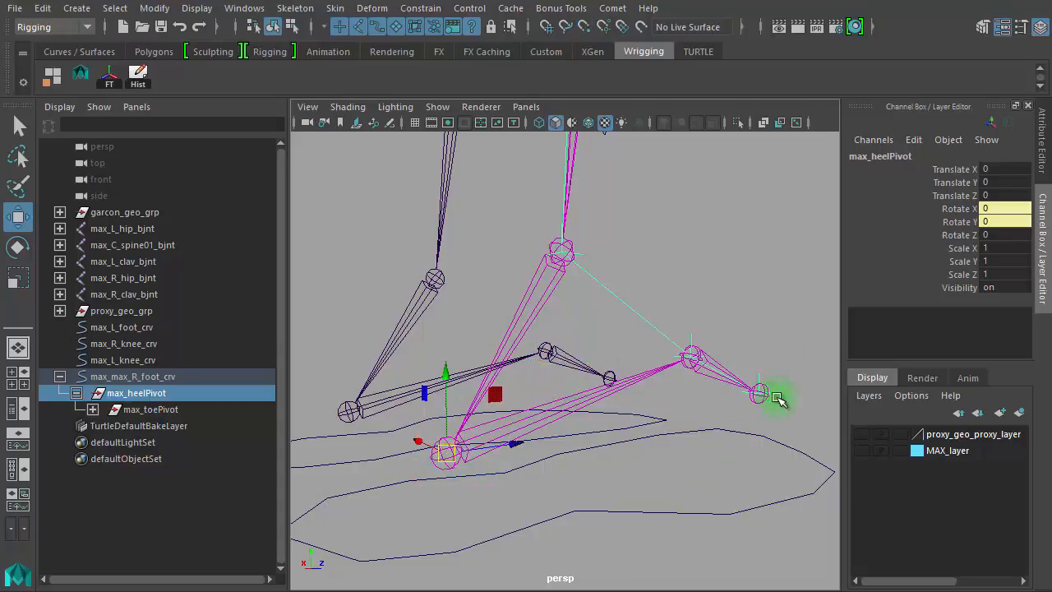
Step: Show proxy_geo_proxy_layer and select the right foot controller curve max_max_R_foot_crv
click(864, 435)
alt+right_drag(488, 443, 374, 433)
alt+drag(531, 470, 465, 472)
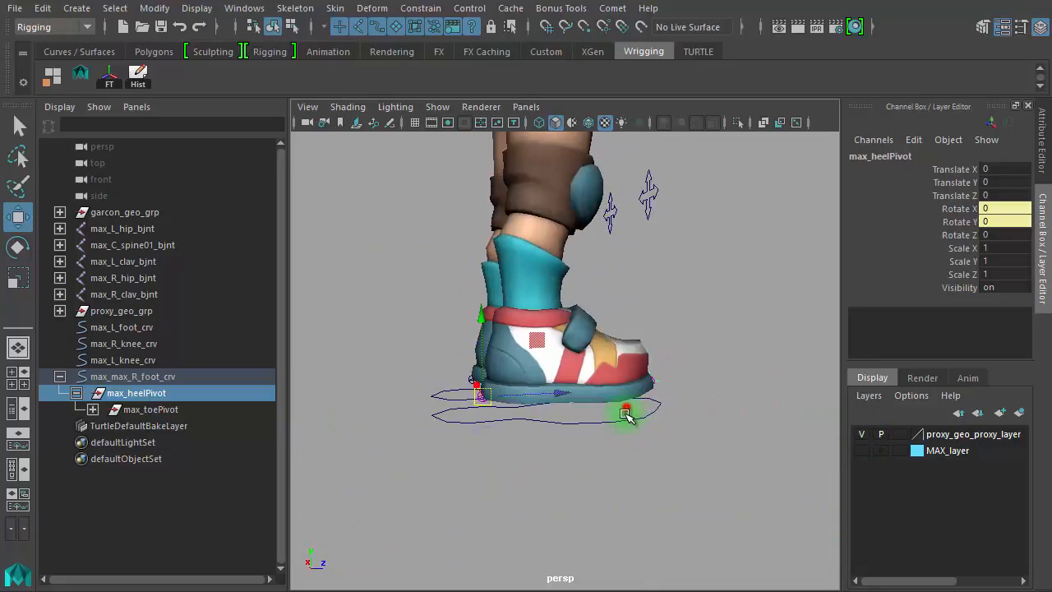
click(628, 409)
alt+drag(631, 464, 446, 460)
click(514, 456)
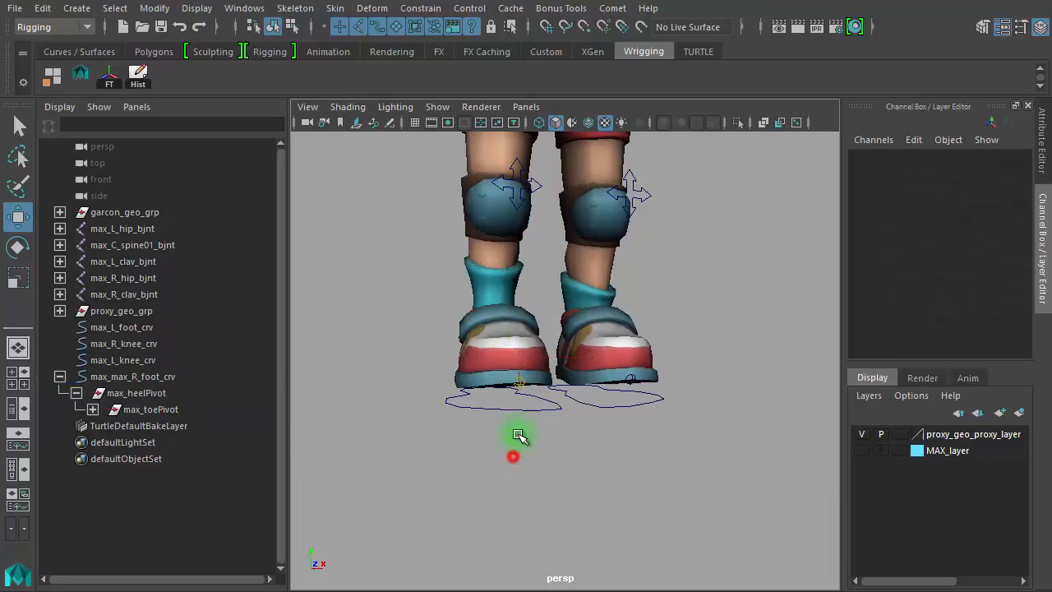
click(516, 402)
alt+drag(556, 459, 698, 463)
alt+drag(588, 459, 707, 452)
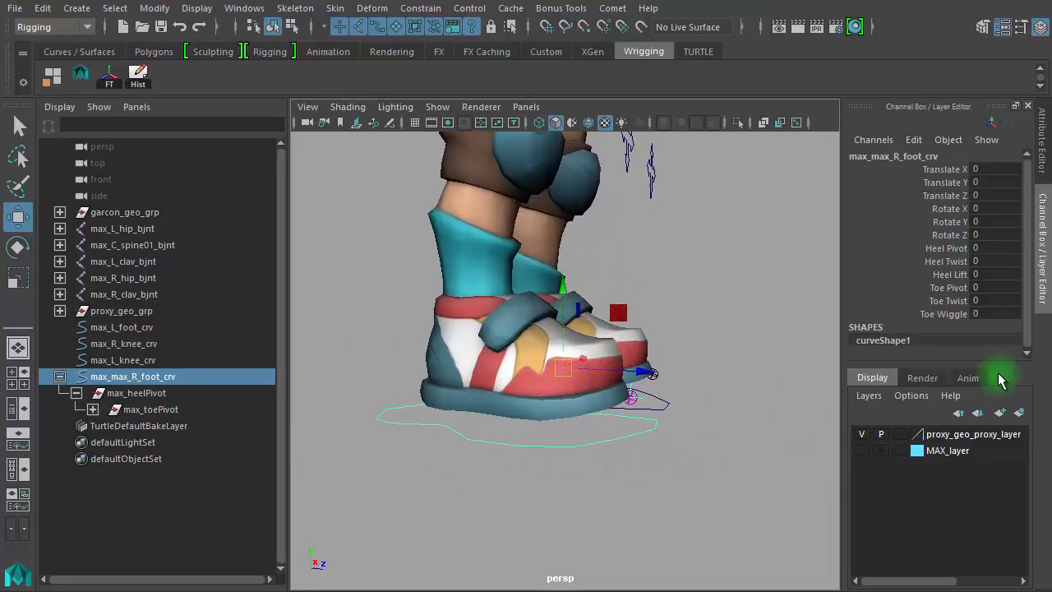
Step: Try out Heel Pivot and Heel Twist on the right foot controller, returning both channels to 0
click(945, 247)
alt+drag(493, 387, 590, 401)
middle_drag(590, 401, 557, 578)
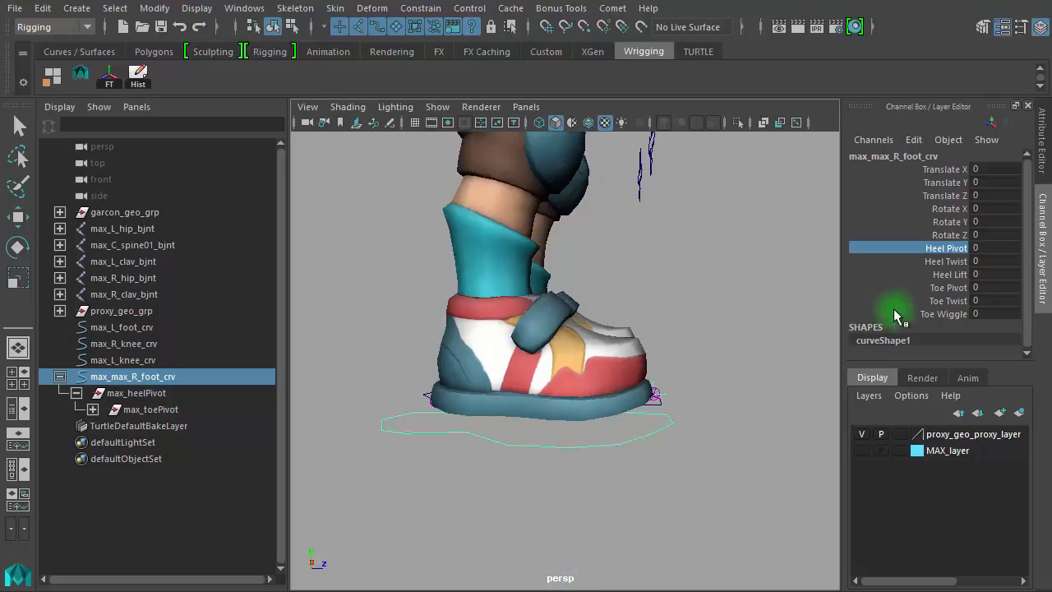
click(941, 262)
middle_drag(827, 324, 649, 490)
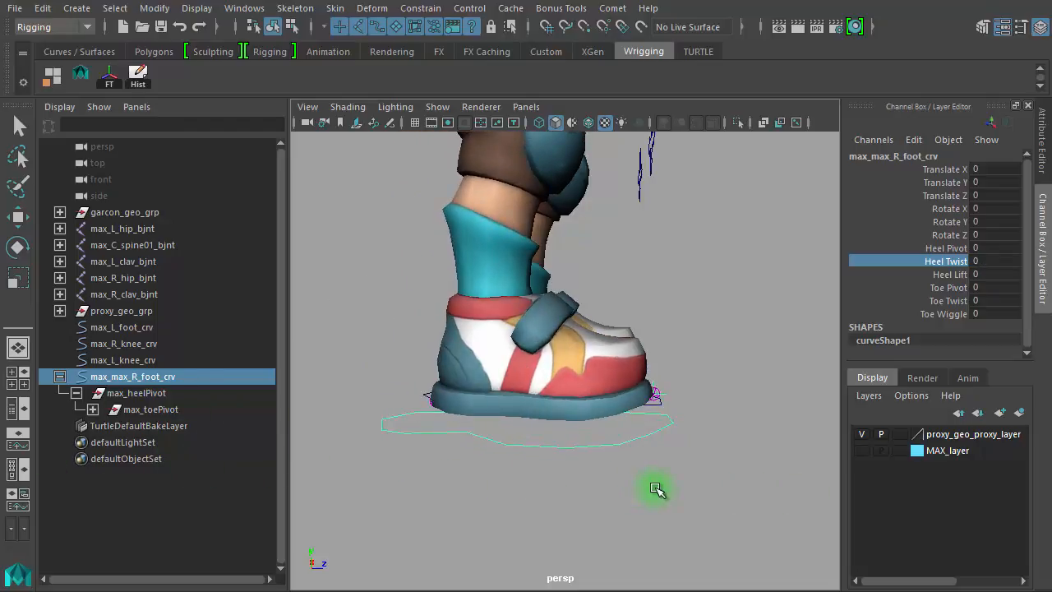
Step: Try rotating the right foot controller about 11.6 degrees in Y and undo the rotation
scroll(703, 401, down, 2)
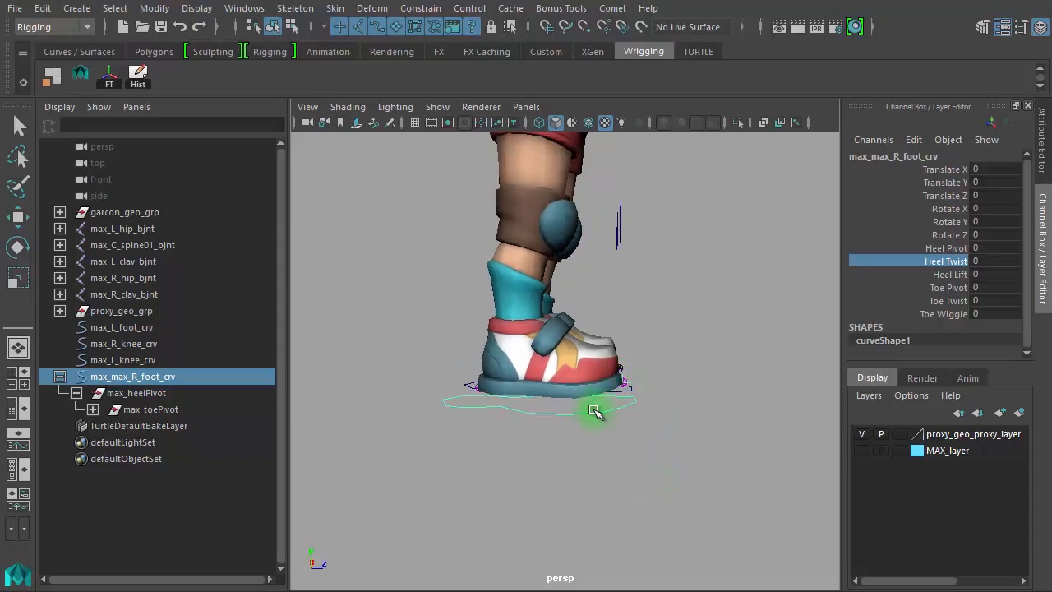
key(w)
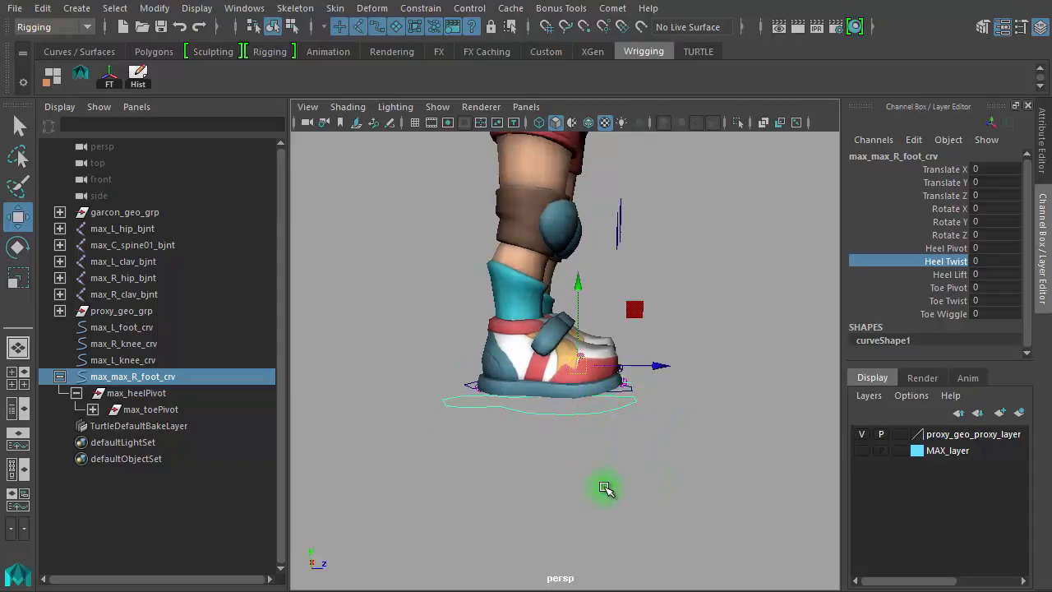
alt+drag(502, 566, 436, 562)
alt+right_drag(500, 535, 703, 535)
alt+drag(627, 489, 777, 486)
key(e)
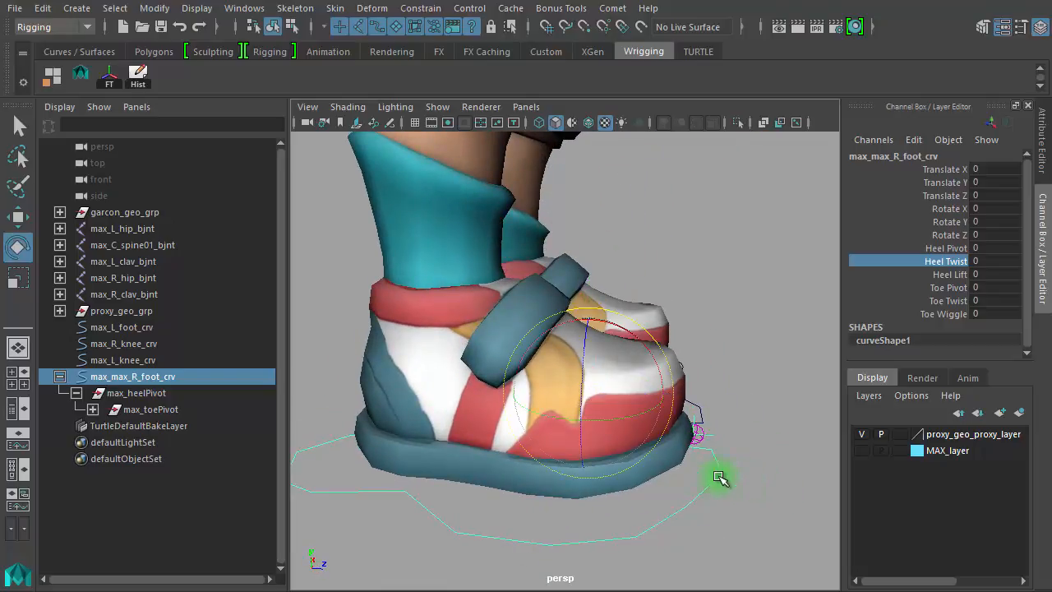
mouse_move(606, 419)
mouse_down()
mouse_move(564, 419)
mouse_move(637, 422)
mouse_move(566, 422)
mouse_move(619, 419)
mouse_up()
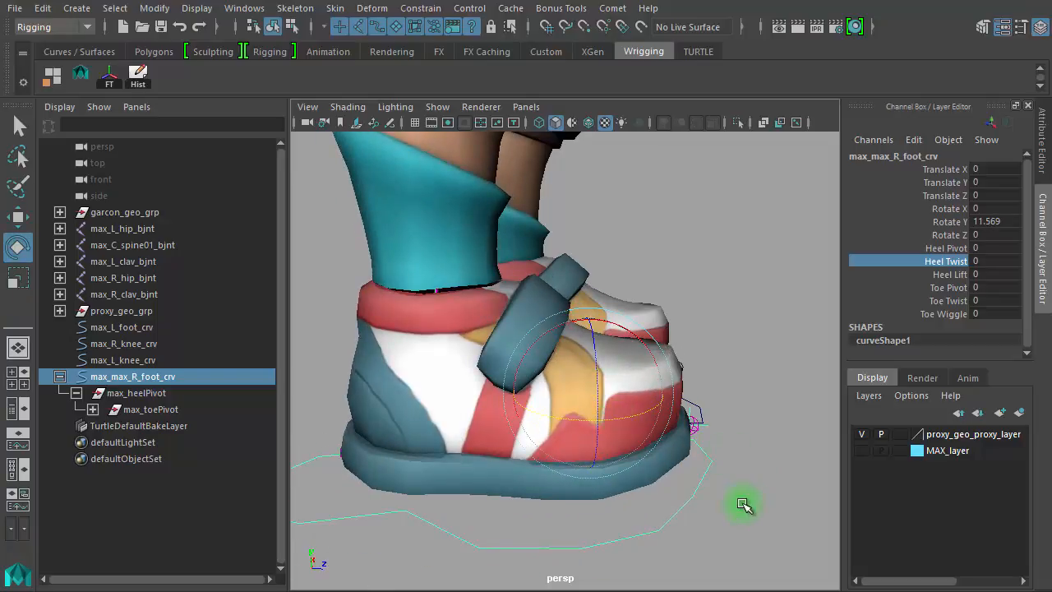
key(ctrl+z)
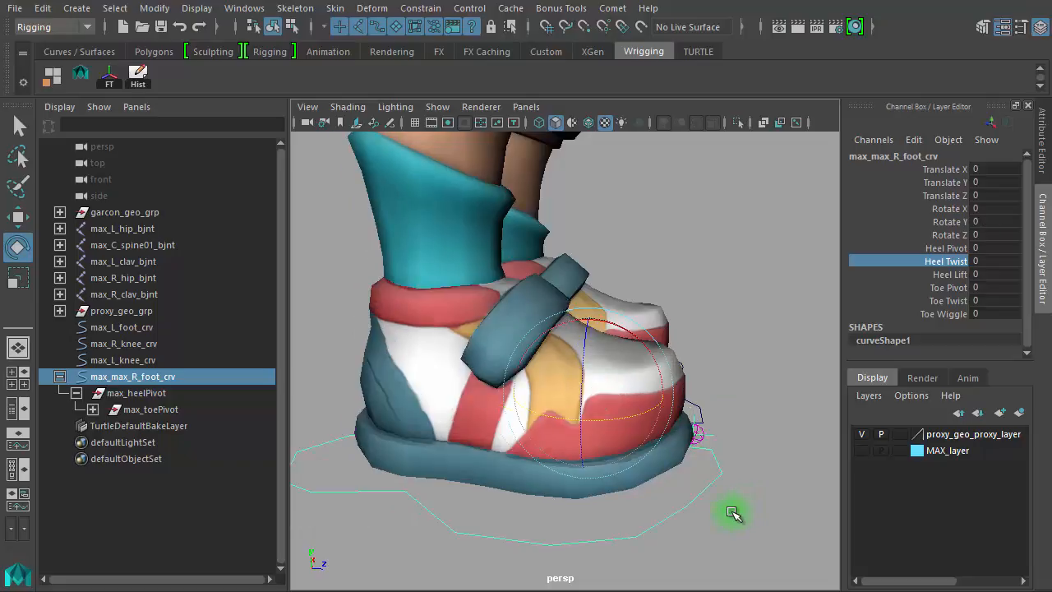
Step: Turn on X-ray joints and examine the right foot controller's pivot relative to the ball, heel and ankle joints
click(803, 123)
alt+drag(724, 252, 731, 336)
key(w)
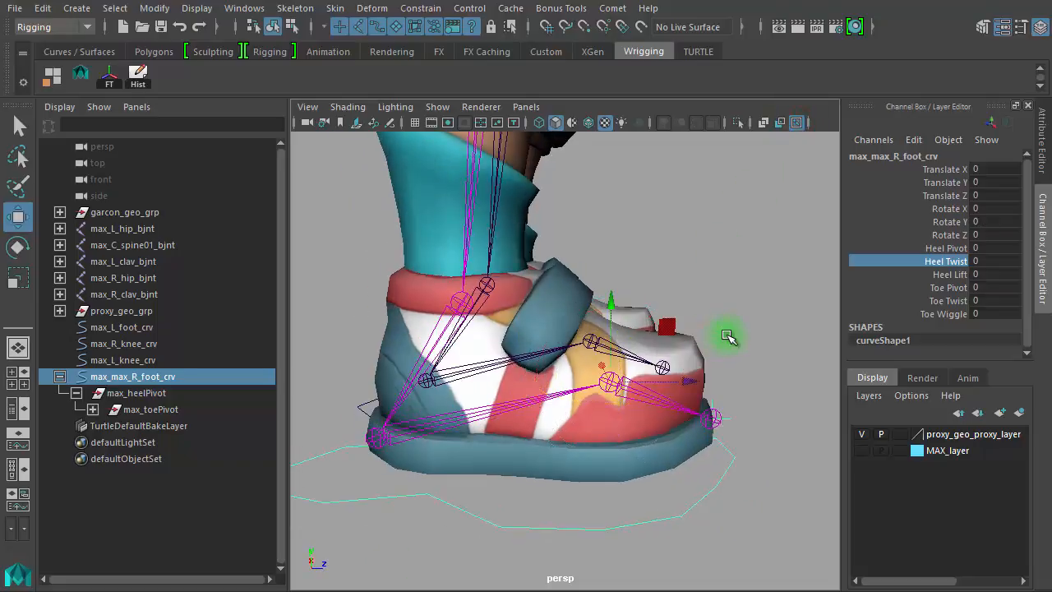
alt+drag(589, 397, 538, 399)
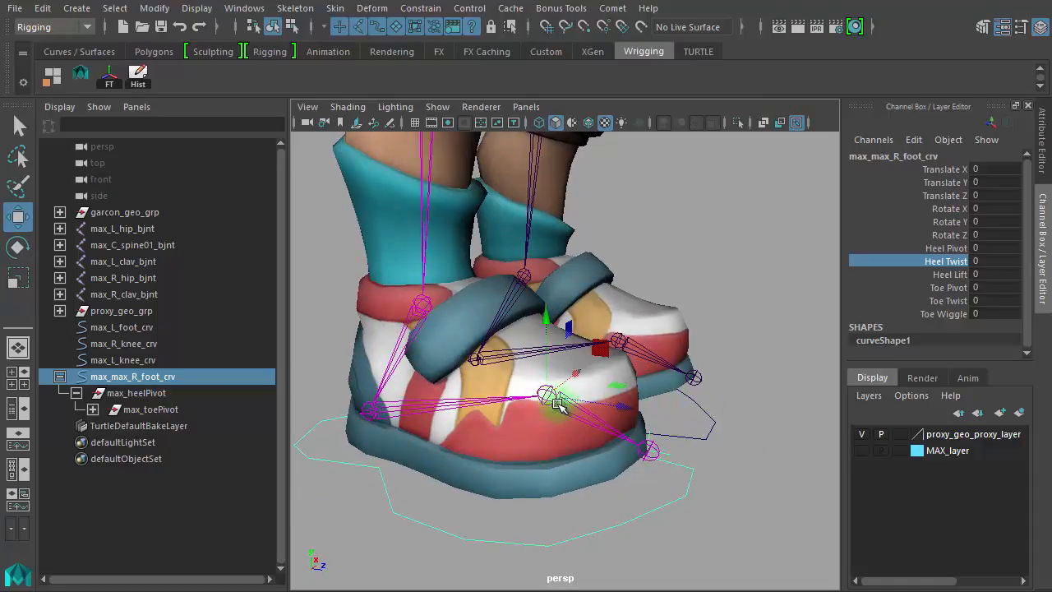
scroll(697, 388, down, 5)
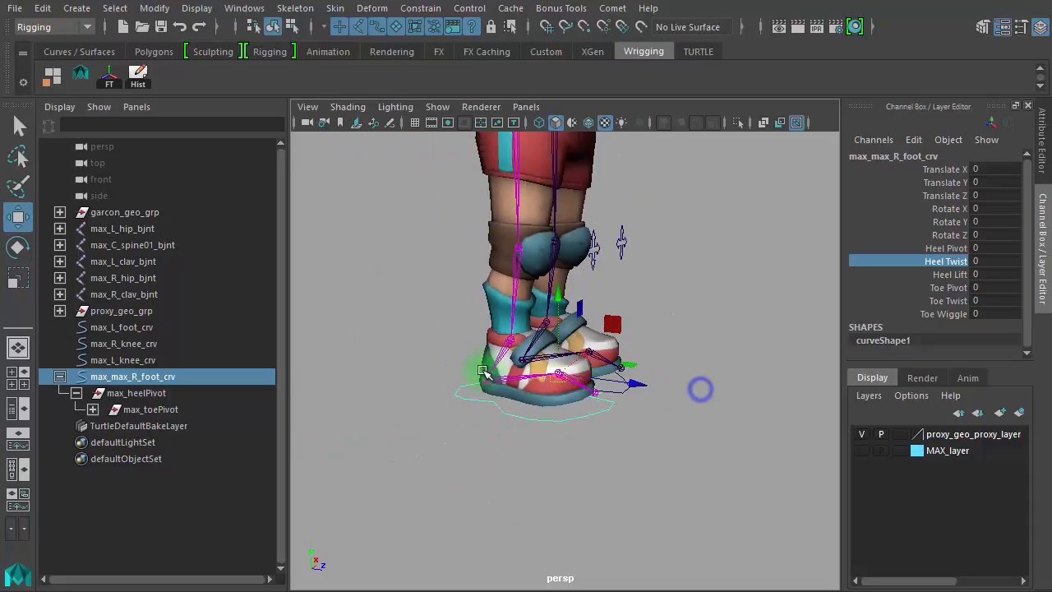
scroll(578, 380, up, 8)
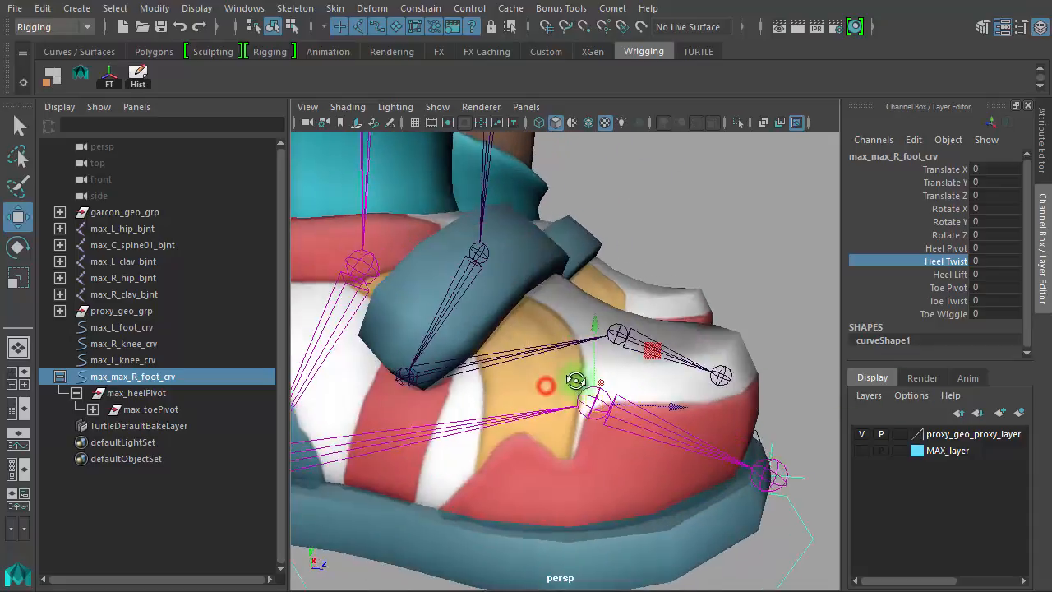
alt+drag(593, 379, 607, 379)
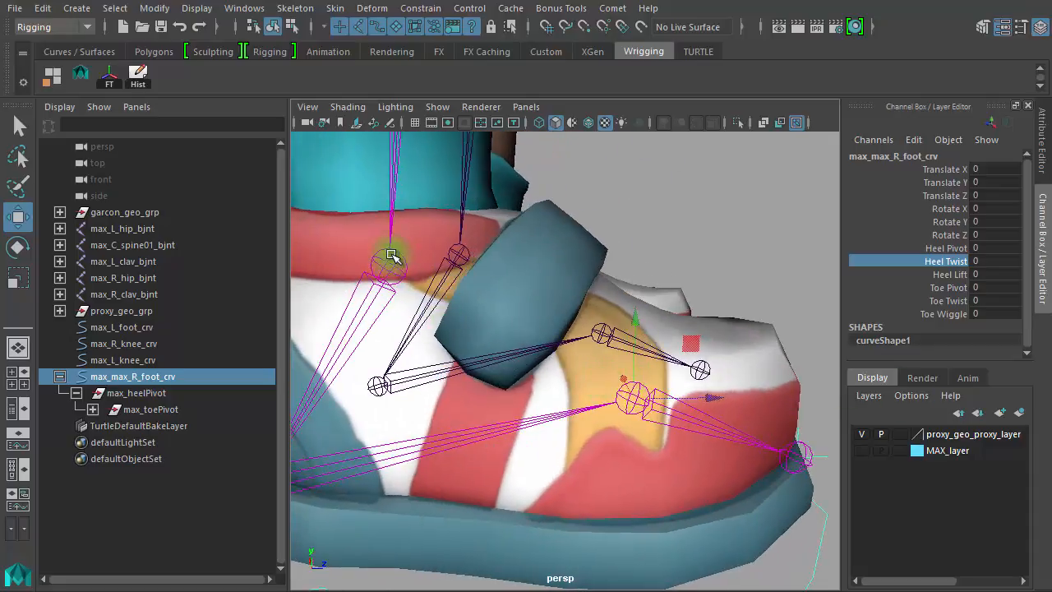
scroll(396, 344, down, 6)
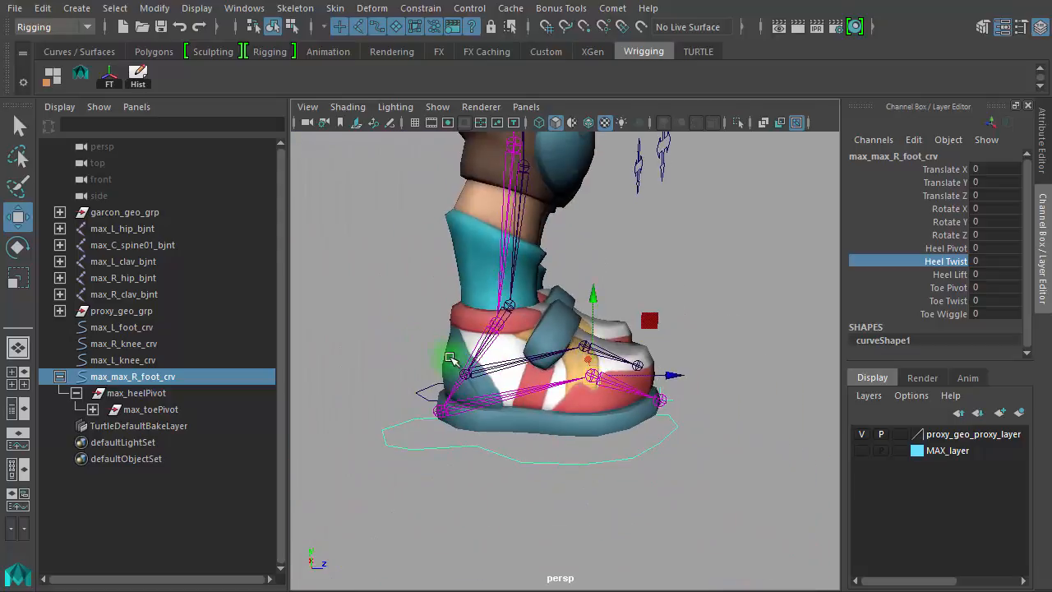
Step: Lift the right foot controller about 5.5 units in Y and turn off X-ray joints
drag(592, 294, 595, 216)
key(e)
alt+drag(693, 335, 744, 331)
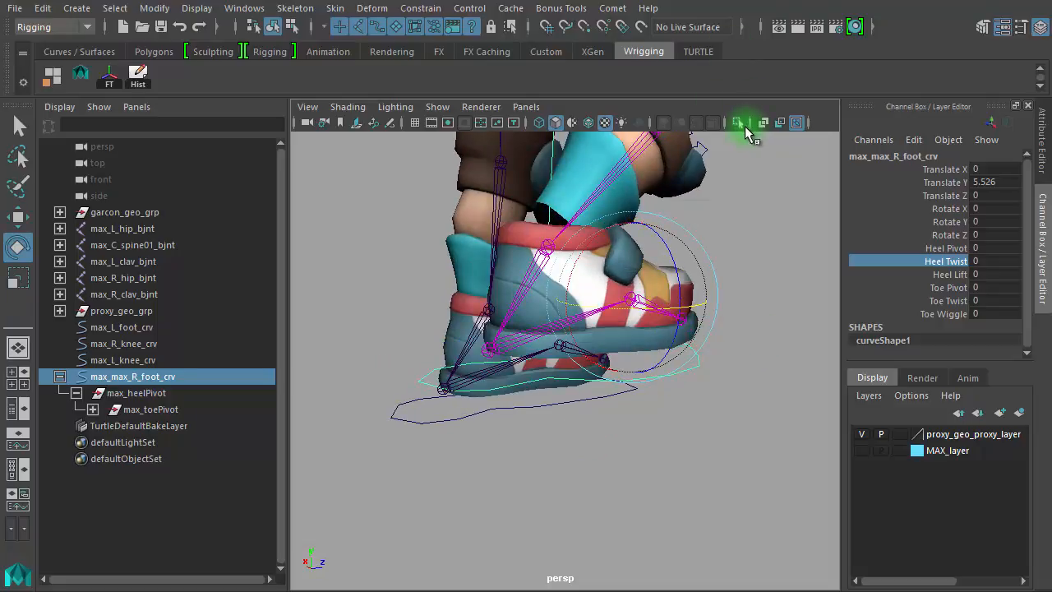
click(796, 122)
Step: Try tilting the lifted right foot controller around X to about 38.7 and 17.6 degrees, and undo the tilts and the lift
alt+drag(699, 339, 775, 284)
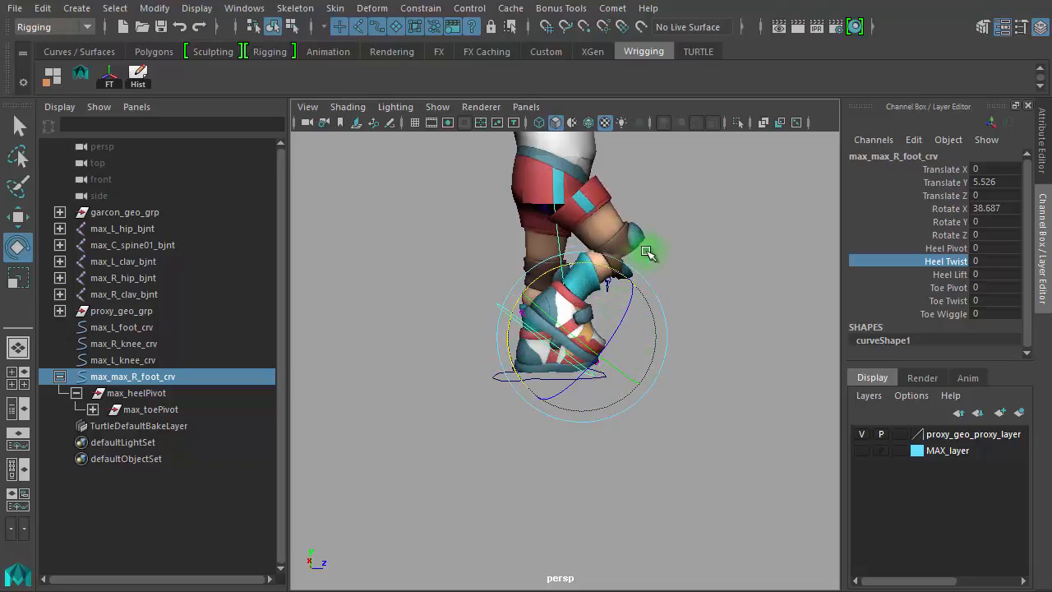
alt+right_drag(491, 371, 702, 381)
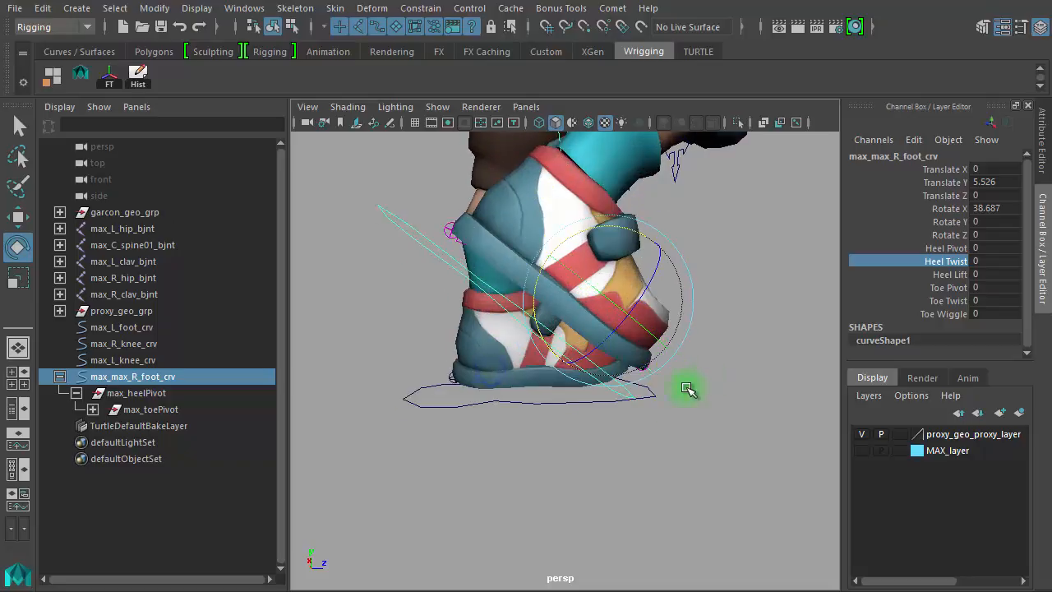
alt+middle_drag(702, 381, 670, 571)
drag(602, 445, 576, 441)
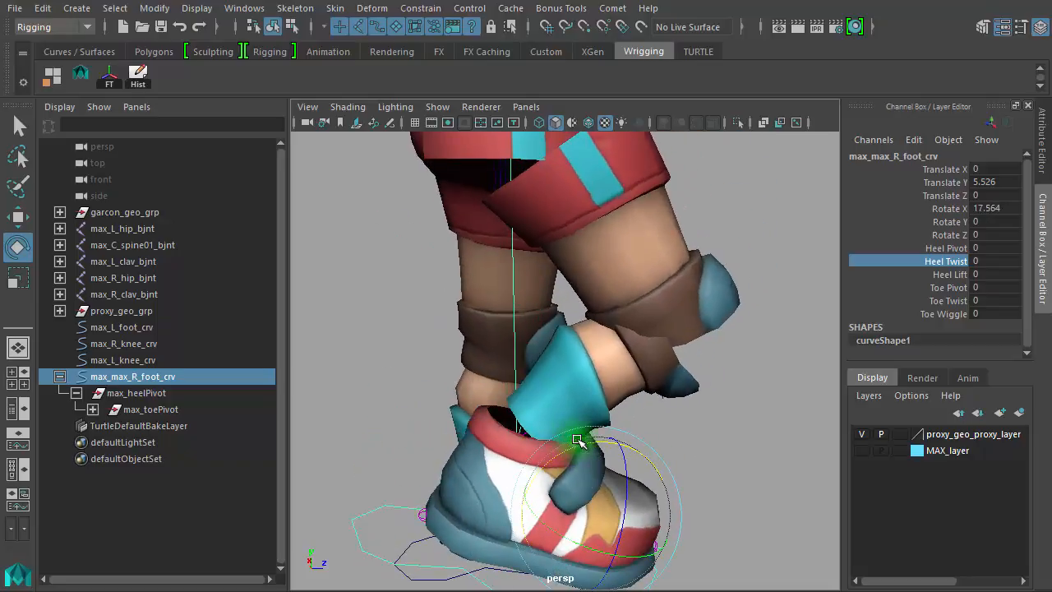
key(ctrl+z)
key(ctrl+z)
key(ctrl+z)
Step: Test turning the right foot controller sideways around Y twice, undoing each rotation
alt+drag(715, 461, 494, 446)
scroll(493, 446, down, 4)
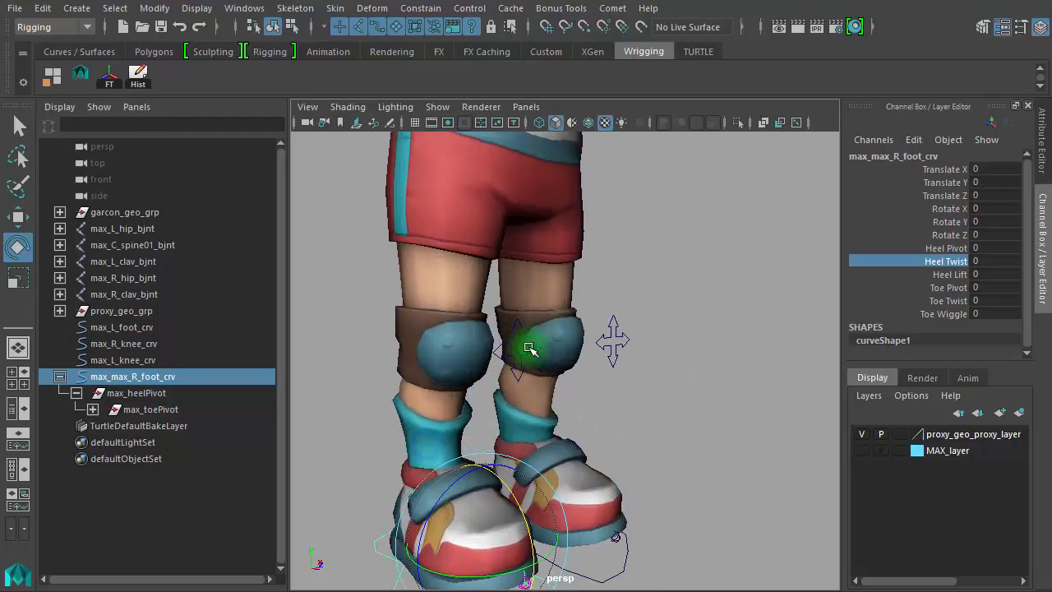
alt+middle_drag(522, 375, 578, 237)
alt+middle_drag(500, 346, 535, 235)
alt+drag(493, 425, 511, 445)
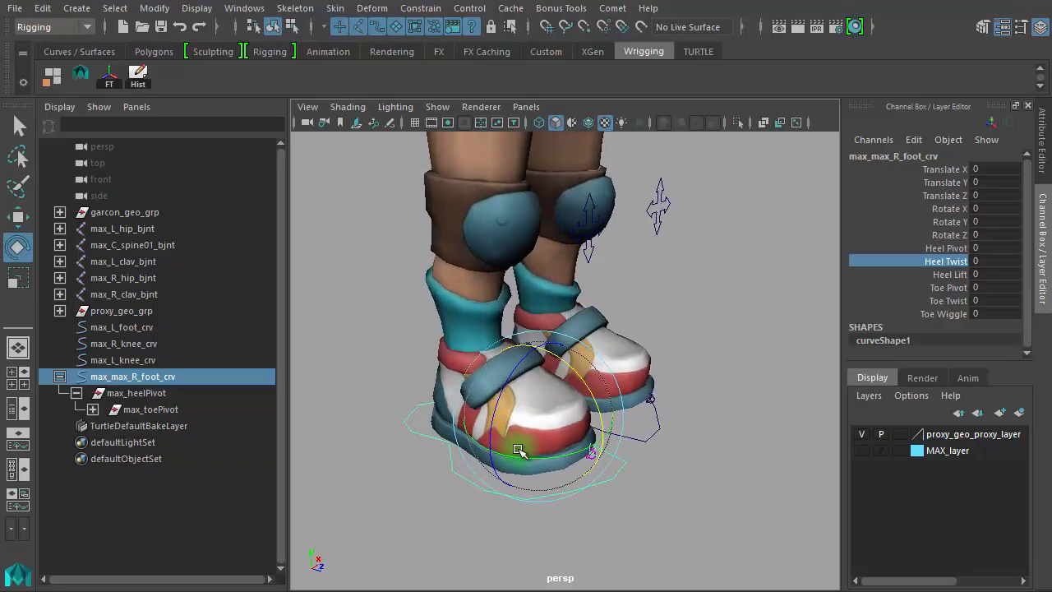
drag(560, 457, 523, 458)
key(ctrl+z)
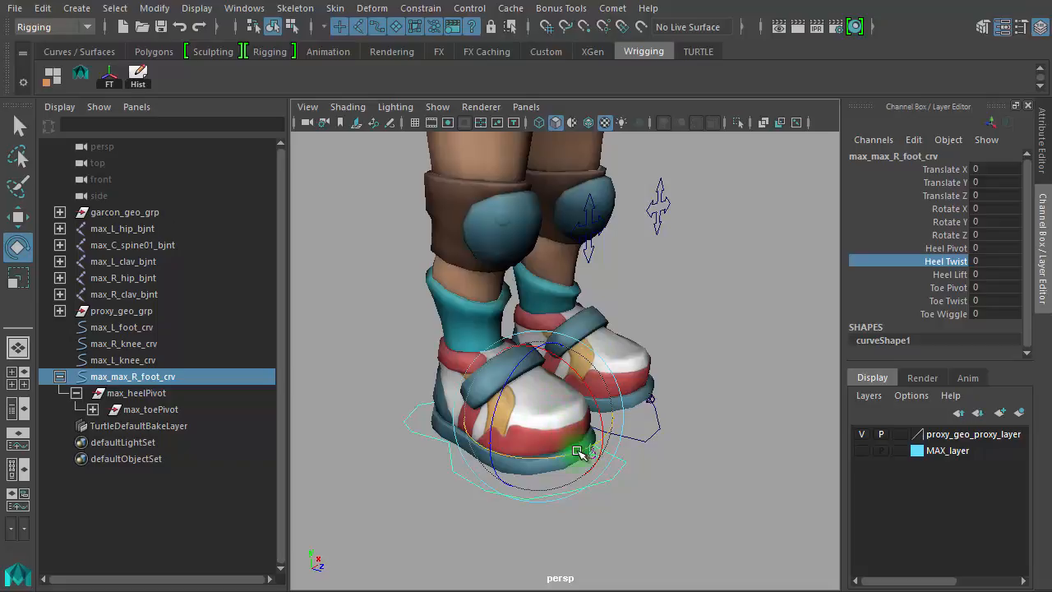
drag(574, 453, 497, 461)
key(ctrl+z)
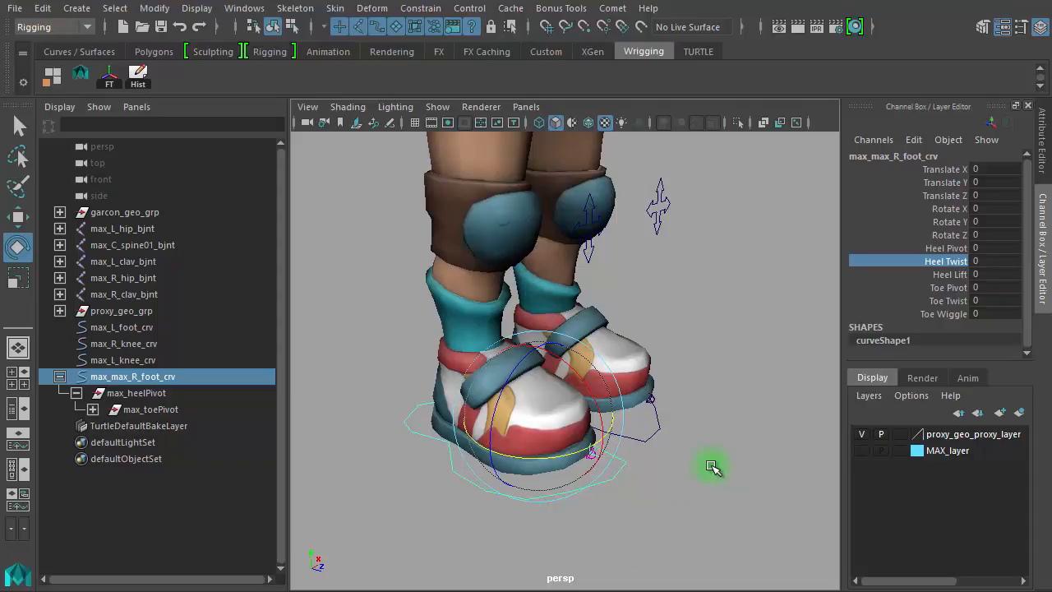
Step: Hide proxy_geo_proxy_layer and snap the right foot controller's pivot point onto the right ankle joint
click(863, 435)
alt+drag(657, 461, 727, 461)
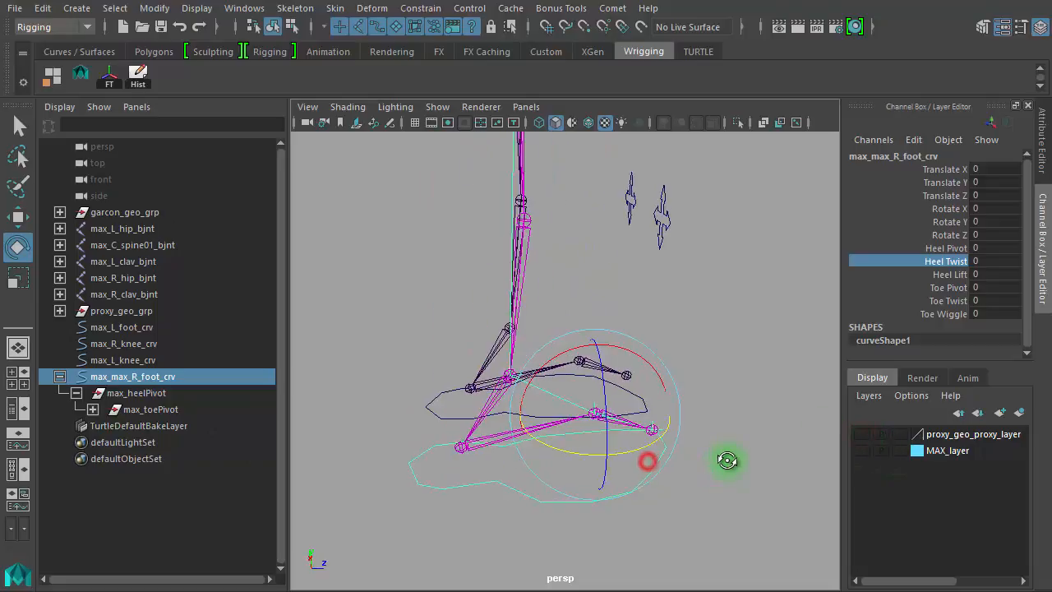
key(w)
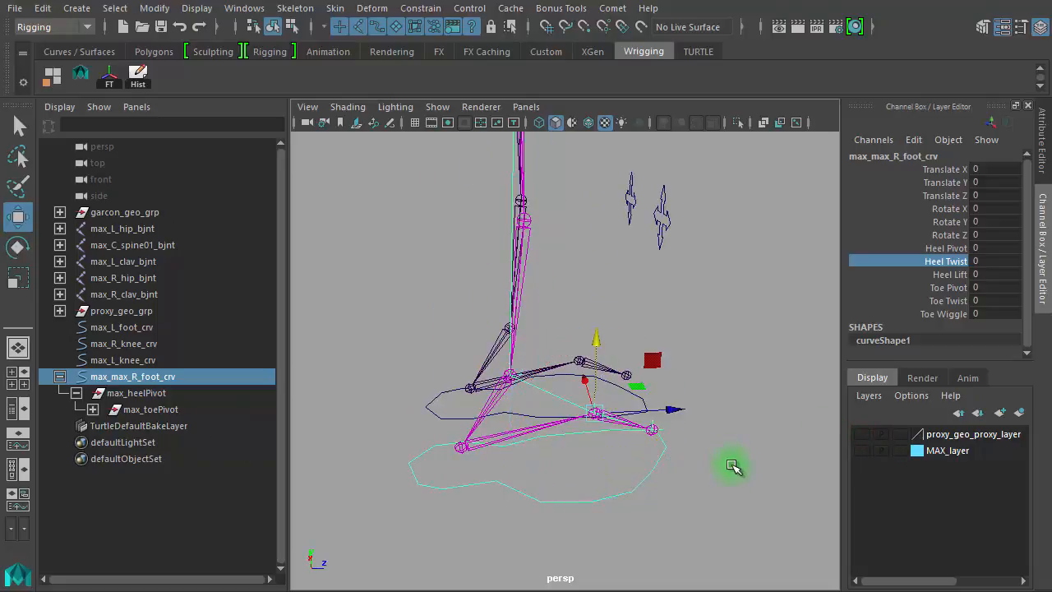
alt+drag(513, 428, 523, 374)
key(d)
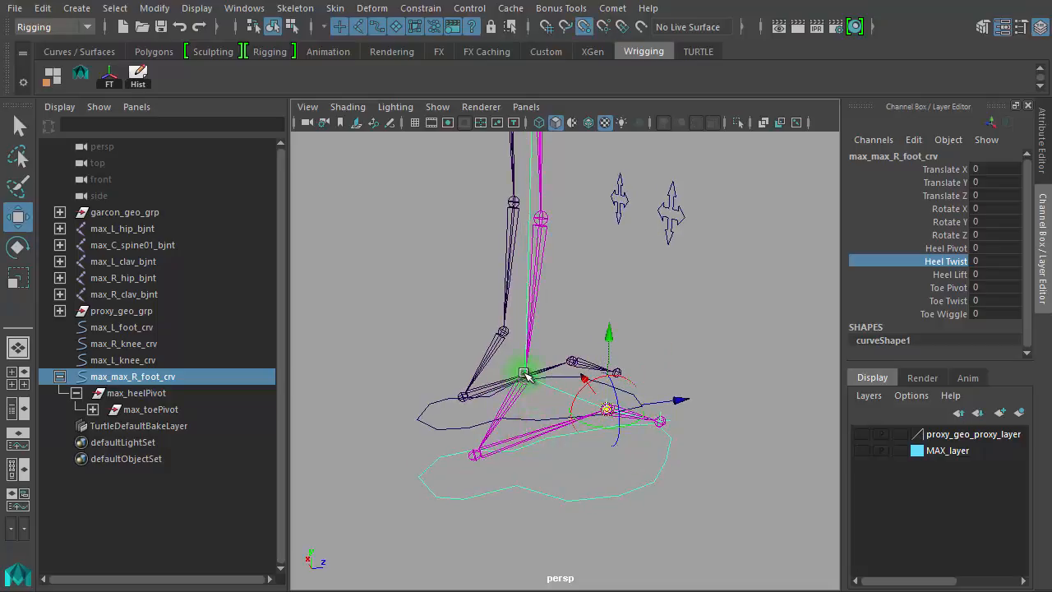
Step: Show the proxy meshes on proxy_geo_proxy_layer again
click(861, 449)
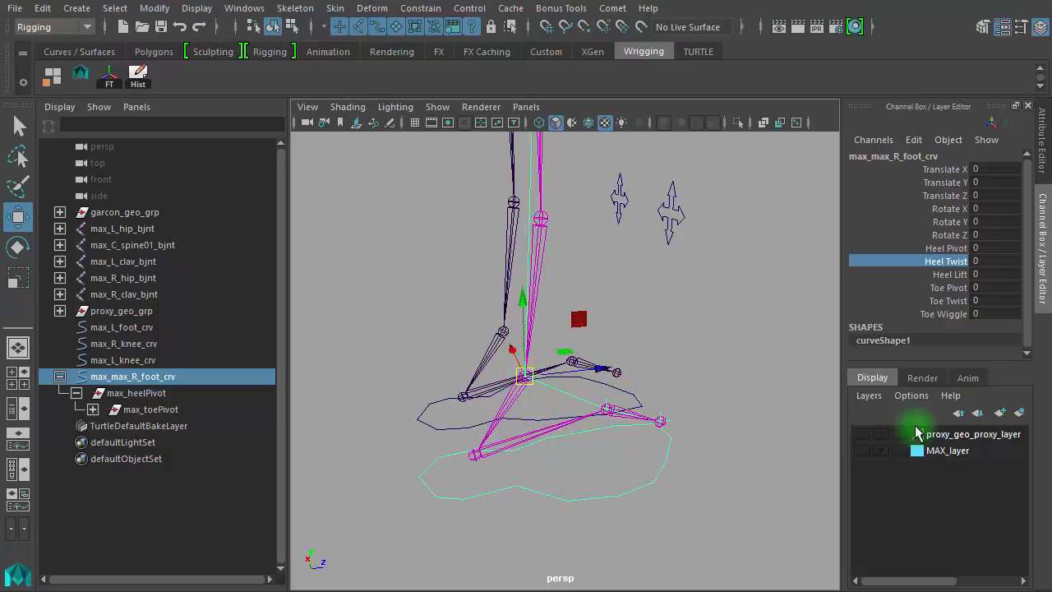
click(860, 434)
alt+drag(707, 453, 587, 479)
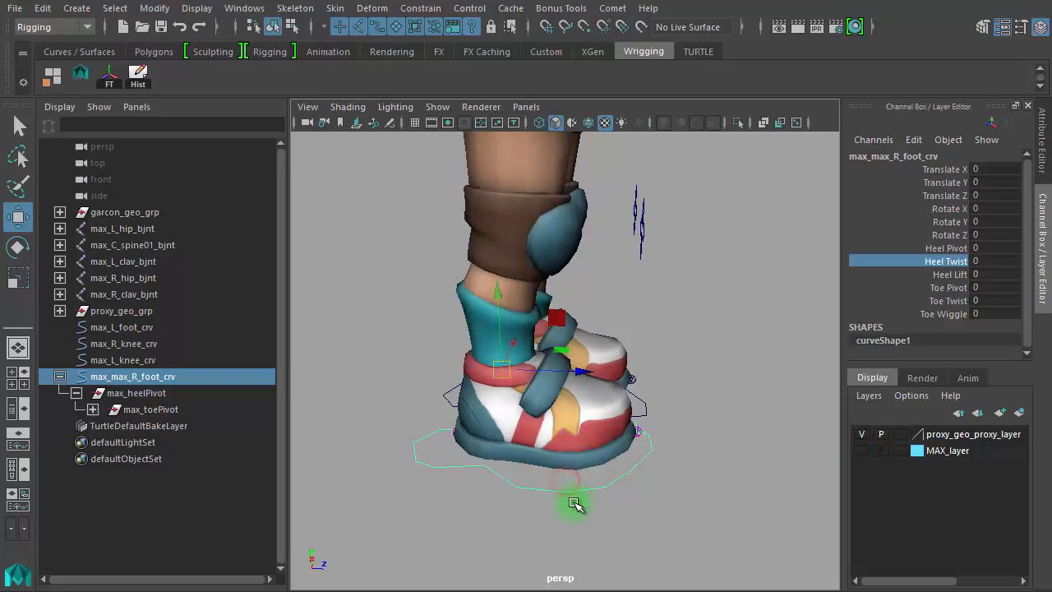
Step: Test turning the right foot controller around Y to about -22.4 degrees, and undo the rotation
key(e)
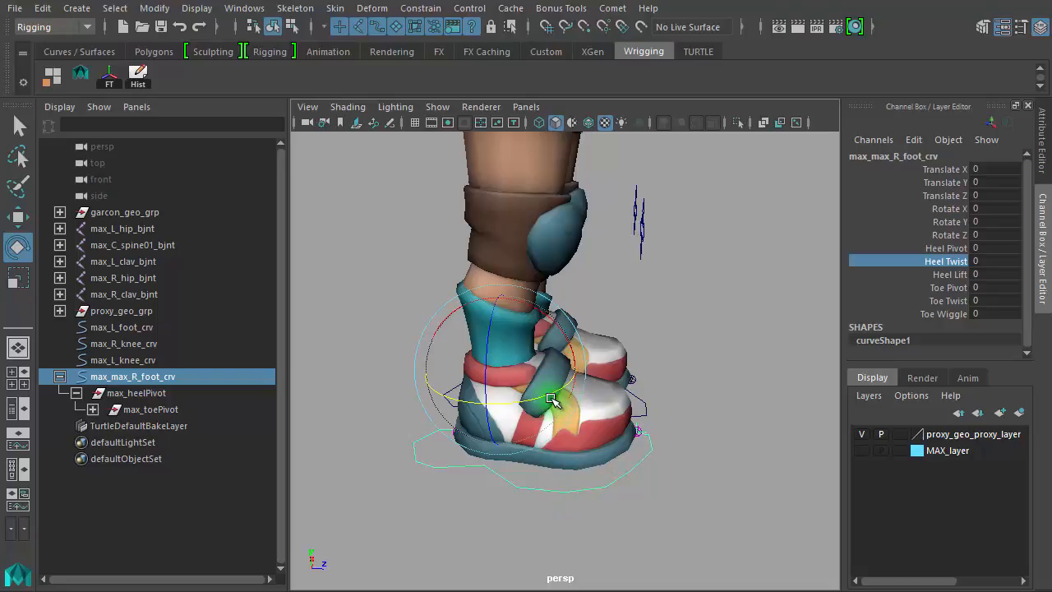
mouse_move(551, 391)
mouse_down()
mouse_move(525, 411)
mouse_move(556, 384)
mouse_move(546, 387)
mouse_up()
key(w)
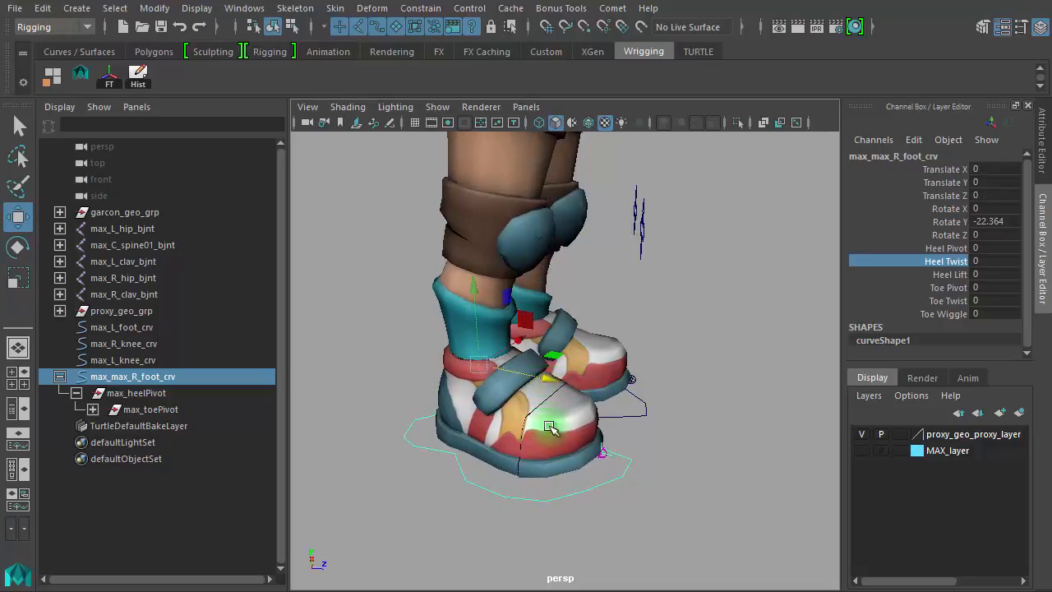
key(ctrl+z)
key(ctrl+z)
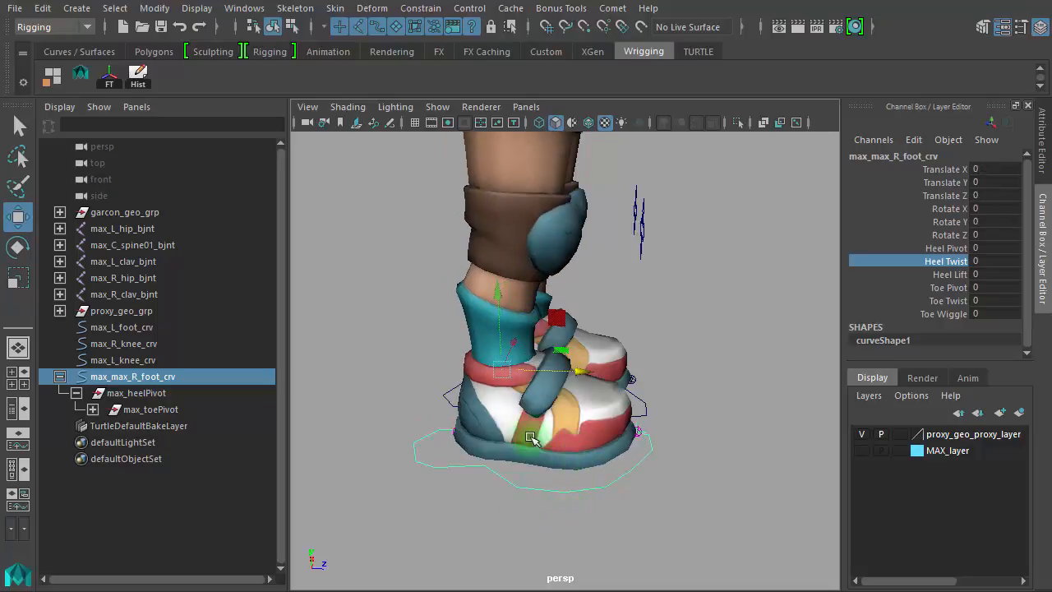
Step: Lift the right foot controller about 5.7 units in Y
drag(498, 299, 493, 235)
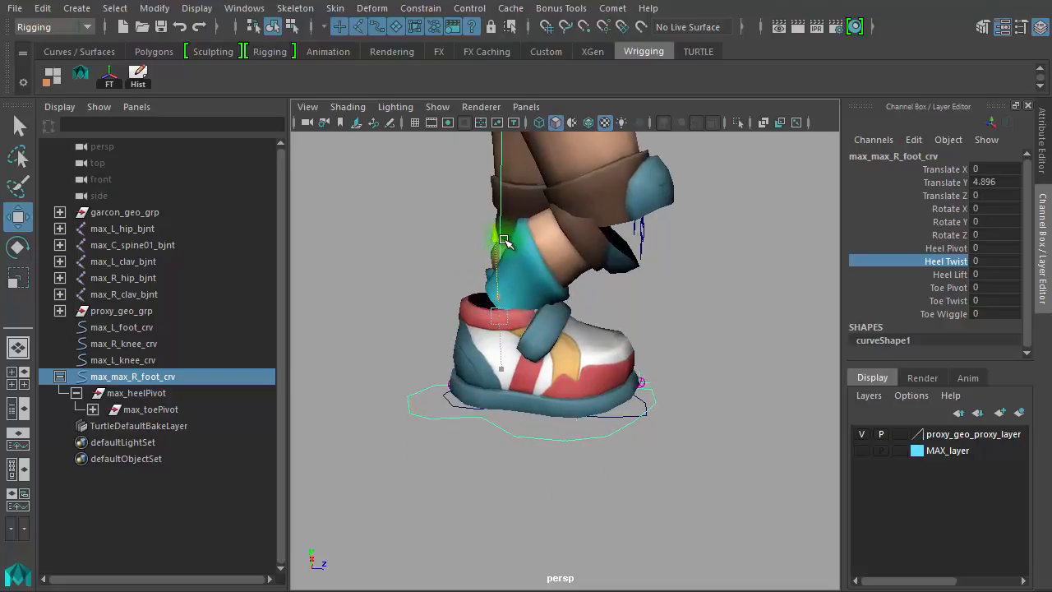
alt+drag(525, 306, 564, 337)
alt+right_drag(561, 364, 597, 394)
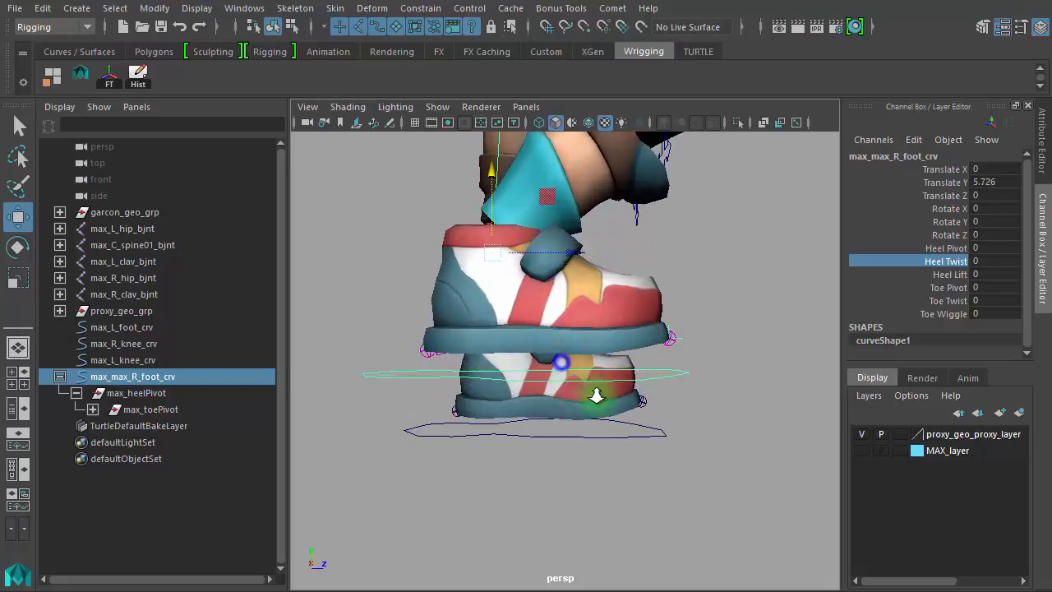
alt+middle_drag(597, 394, 606, 488)
alt+right_drag(611, 480, 497, 444)
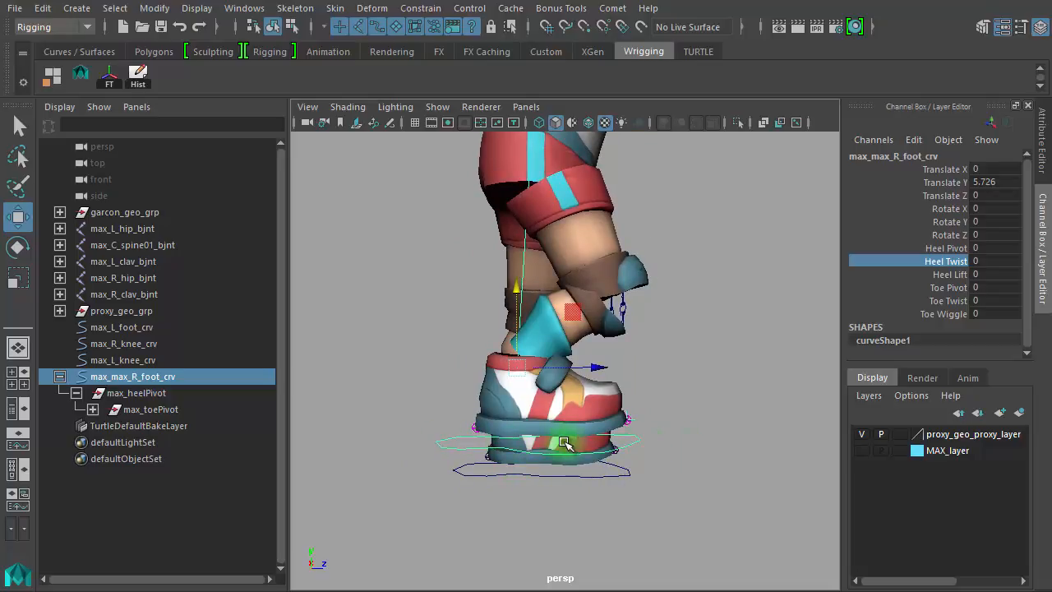
Step: Tilt the lifted right foot controller around X to about 74.7 degrees, and ease the tilt to about 41.6 degrees
key(e)
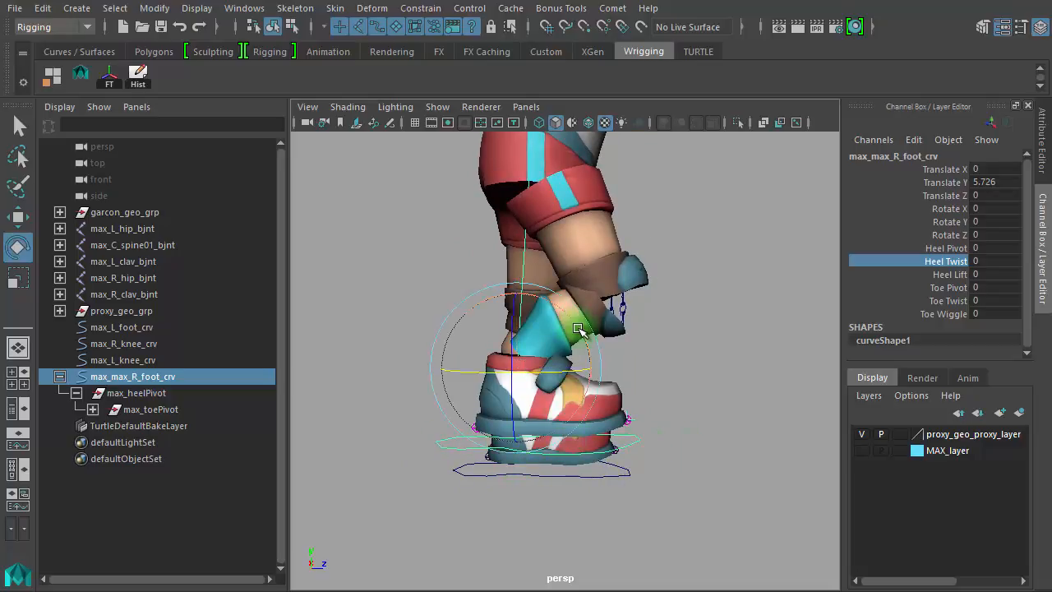
drag(582, 331, 584, 389)
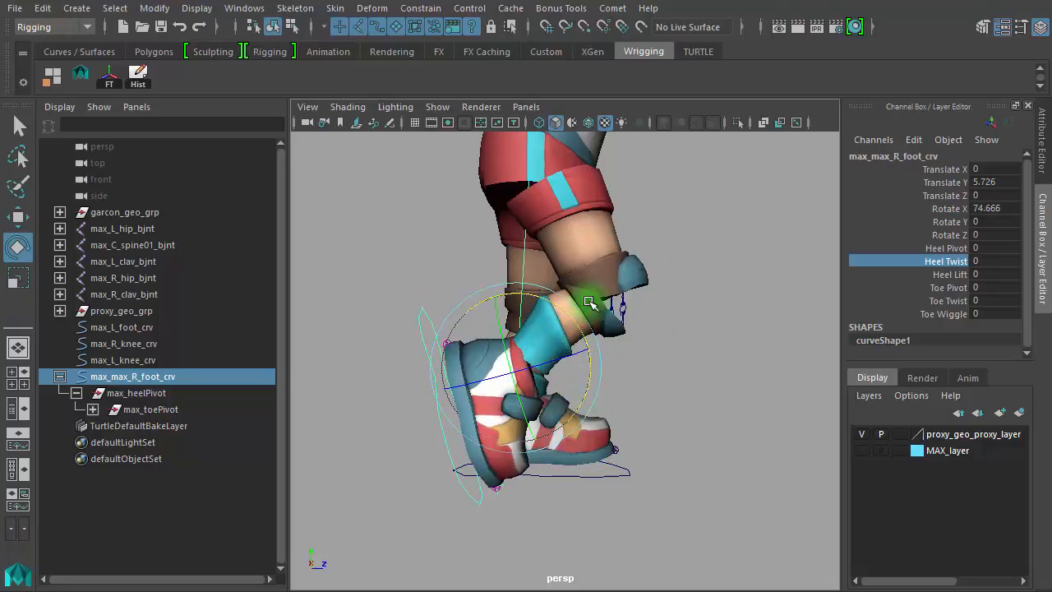
drag(582, 335, 559, 277)
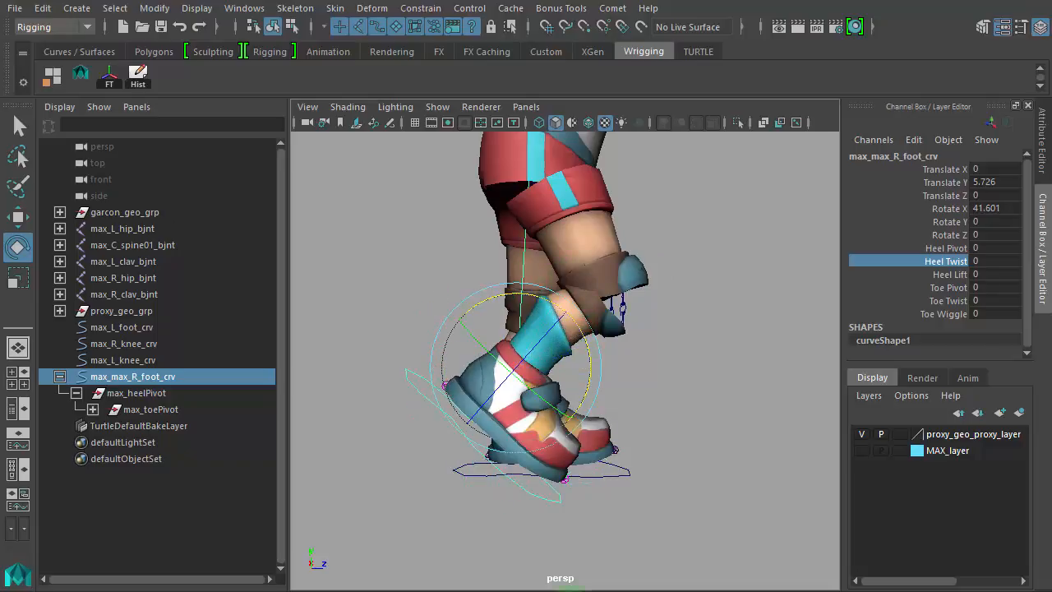